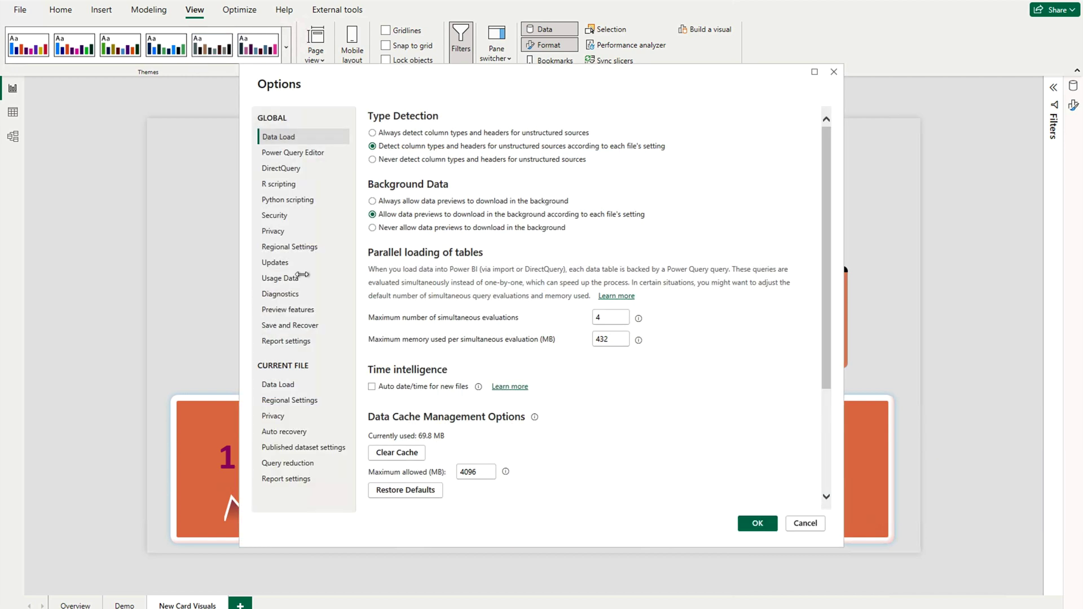
Check the New card visual entry among the preview features and read its Microsoft Learn article on creating card visualizations
{"action": "left_click", "coordinate": [293, 312]}
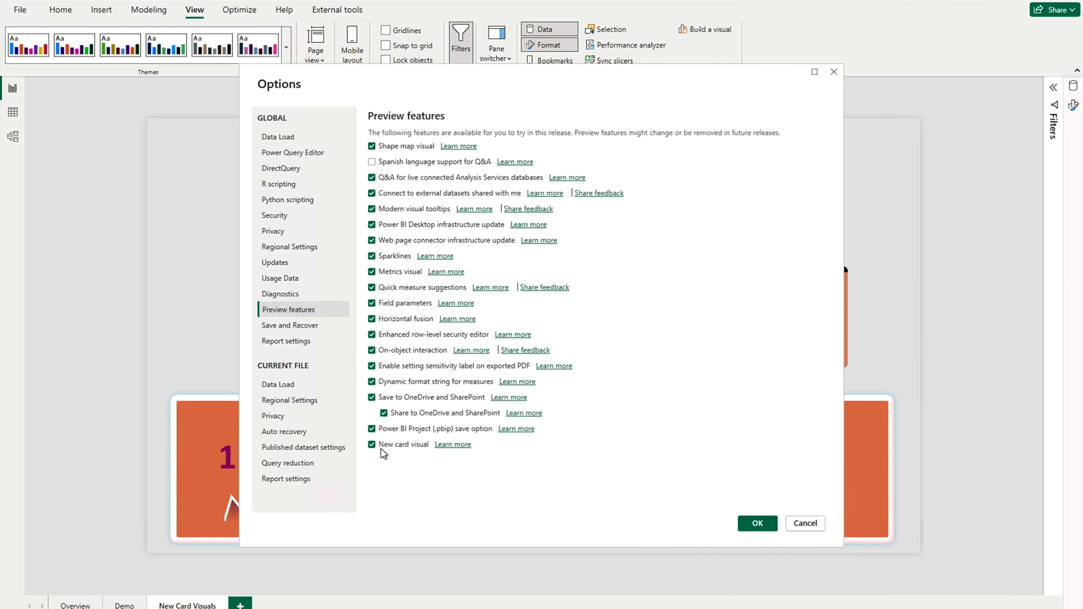
{"action": "left_click", "coordinate": [447, 449]}
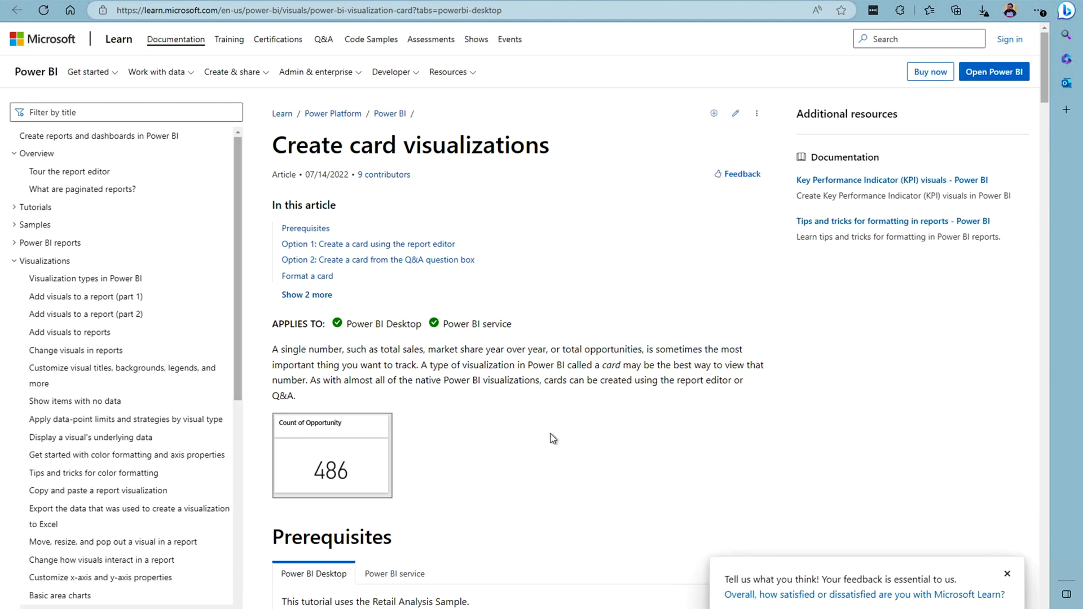
{"action": "scroll", "coordinate": [553, 438], "scroll_direction": "down", "scroll_amount": 5}
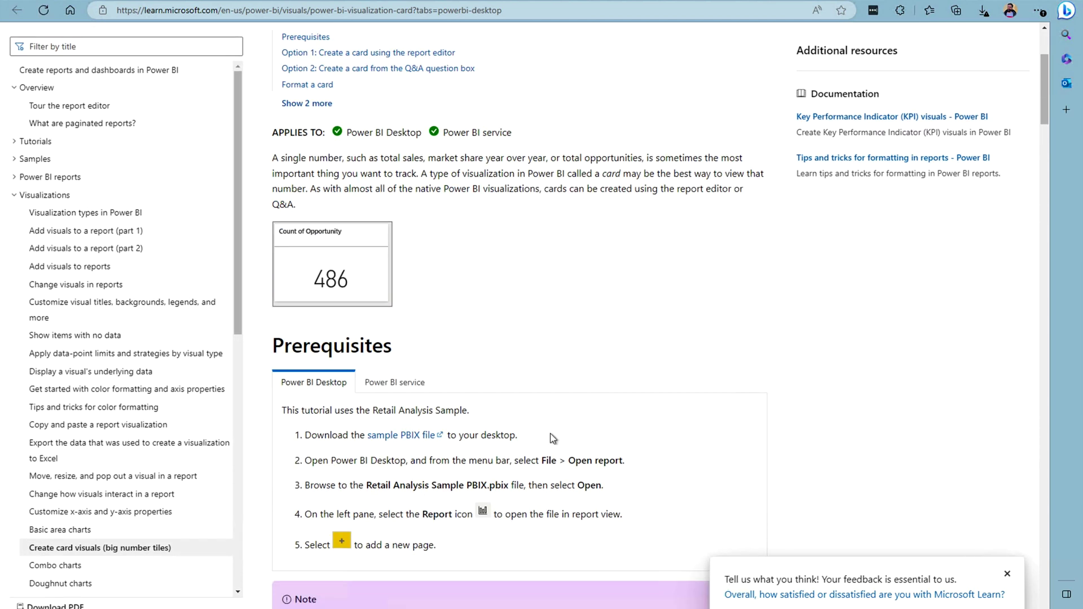
{"action": "scroll", "coordinate": [553, 439], "scroll_direction": "down", "scroll_amount": 10}
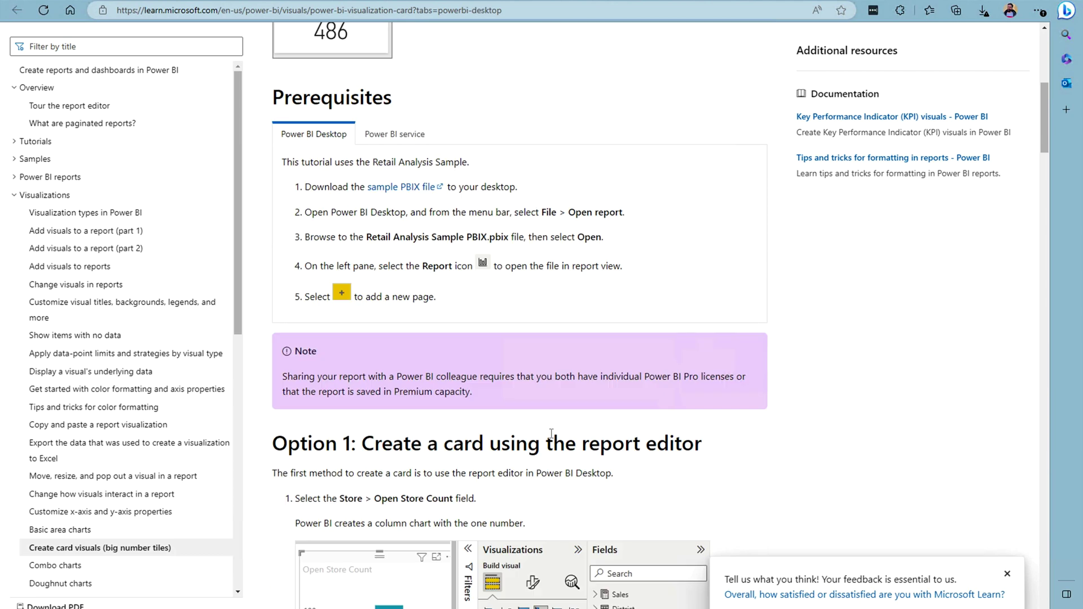
{"action": "scroll", "coordinate": [553, 438], "scroll_direction": "down", "scroll_amount": 4}
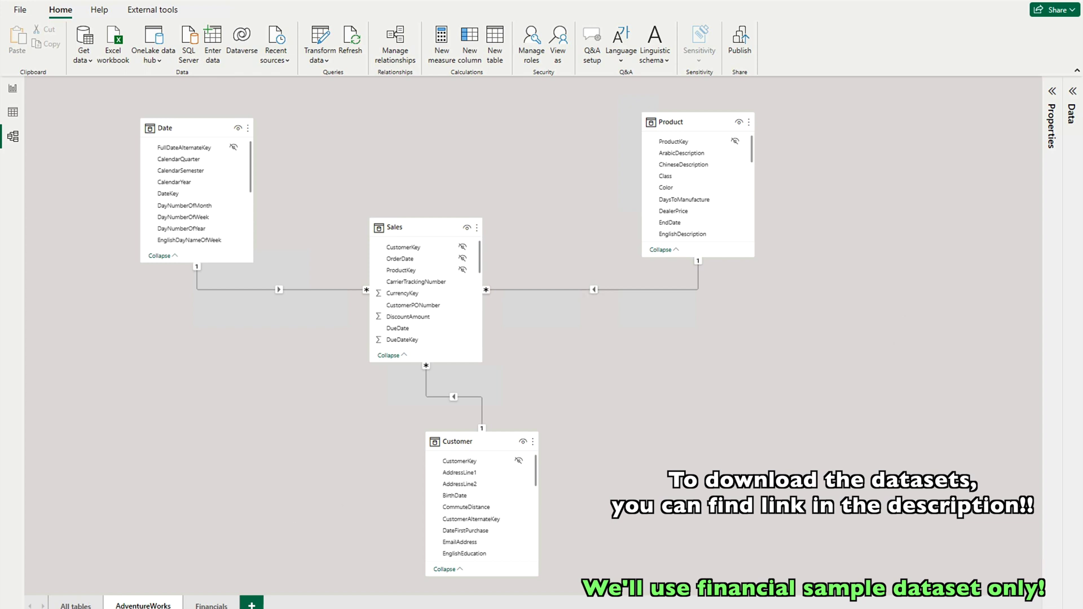
View the Financials model layout, expand the financials table's fields and inspect the formula of the Total Sales measure
{"action": "left_click", "coordinate": [213, 605]}
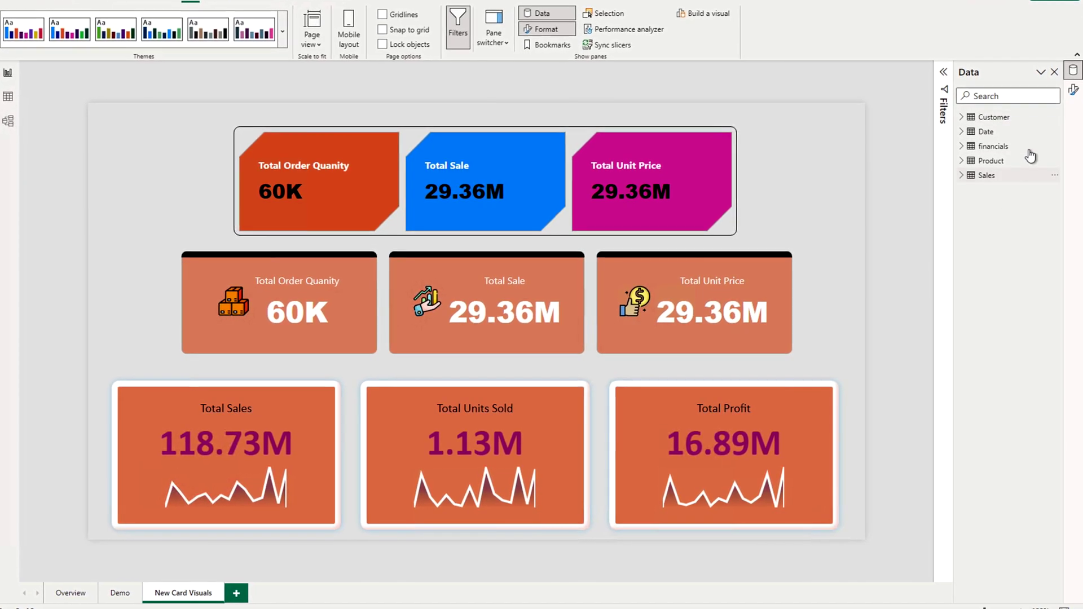
{"action": "left_click", "coordinate": [959, 136]}
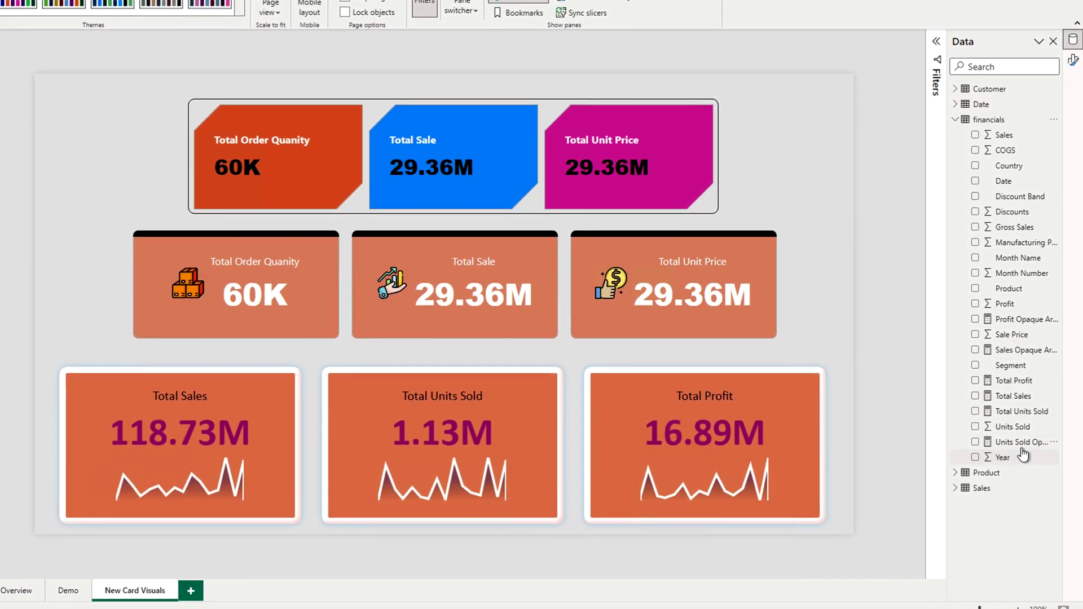
{"action": "left_click", "coordinate": [1025, 395]}
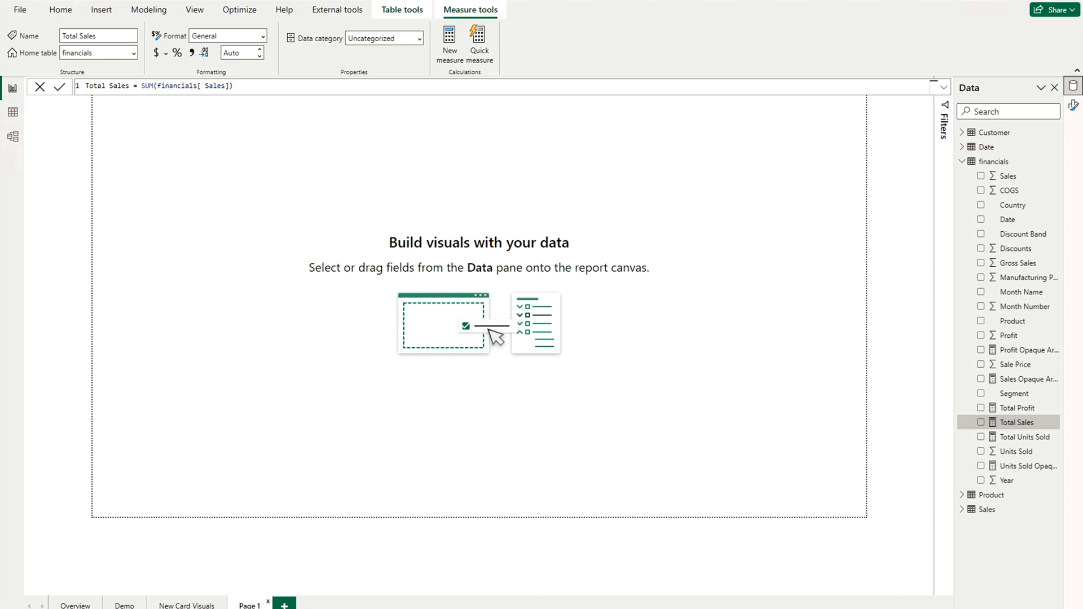
Rename the new blank report page as Demo
{"action": "double_click", "coordinate": [250, 605]}
{"action": "type", "text": "Demo"}
{"action": "left_click", "coordinate": [282, 320]}
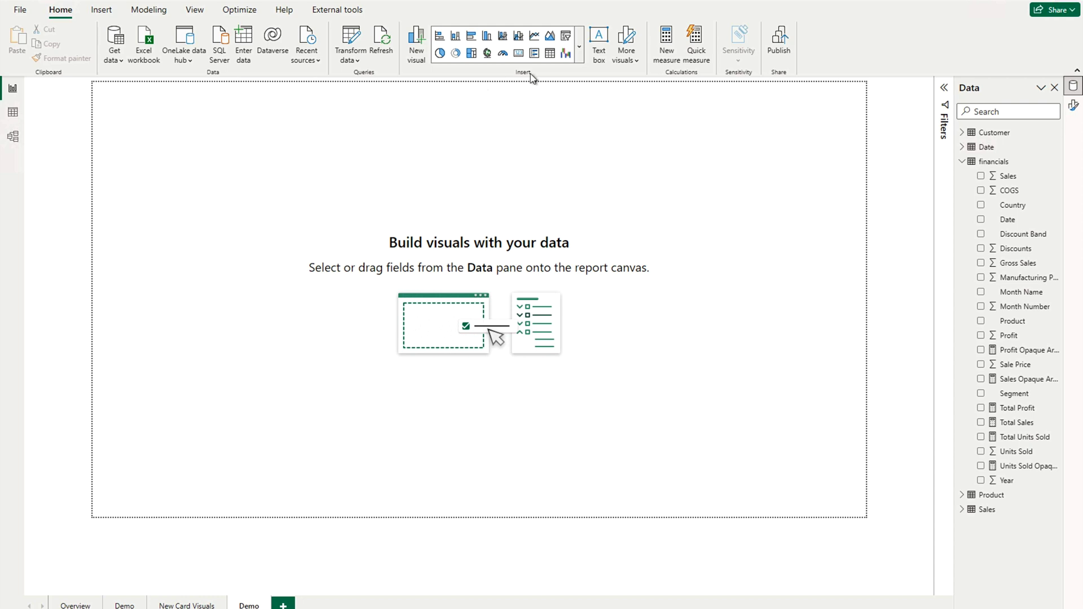
Insert a new card visual and move it toward the upper middle of the Demo page
{"action": "left_click", "coordinate": [579, 47]}
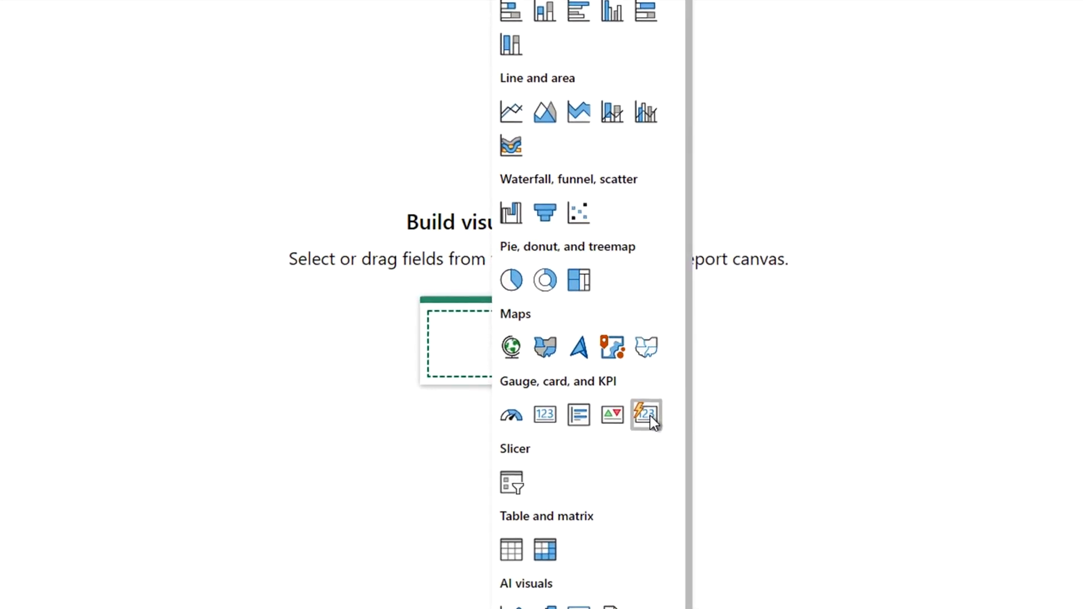
{"action": "left_click", "coordinate": [647, 422]}
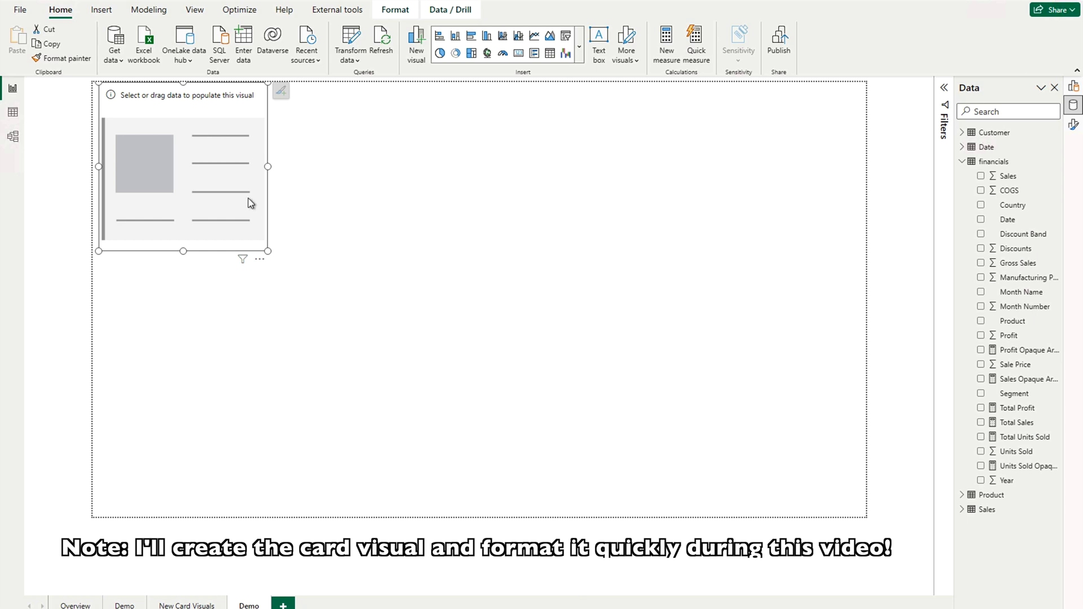
{"action": "left_click_drag", "start_coordinate": [251, 203], "coordinate": [384, 252]}
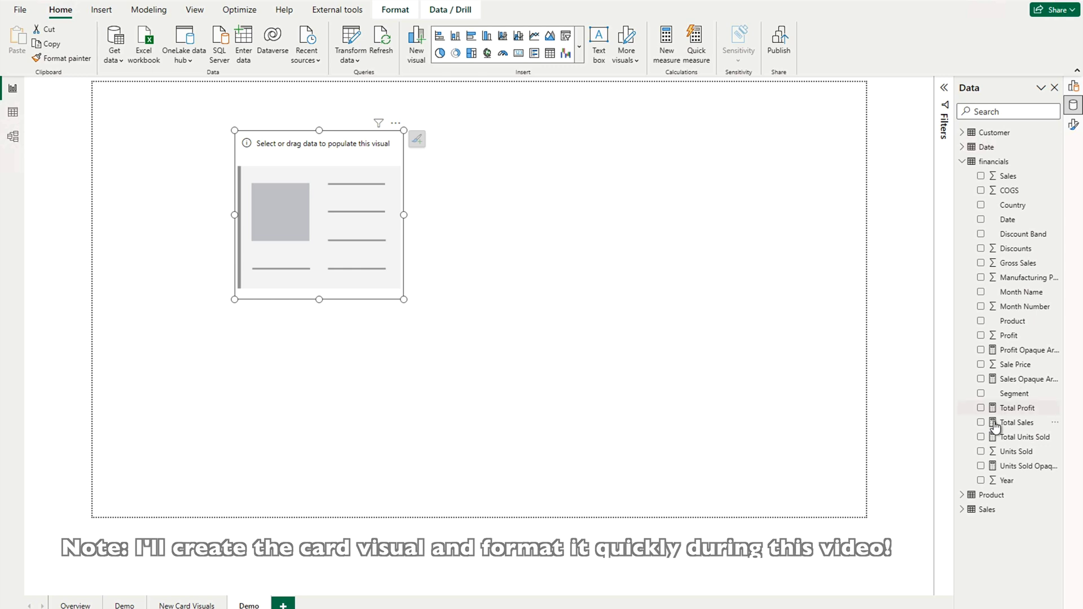
Add the Total Profit, Total Sales and Total Units Sold measures to the card visual and enlarge it to about 947 by 280
{"action": "left_click", "coordinate": [981, 408]}
{"action": "left_click", "coordinate": [982, 423]}
{"action": "left_click", "coordinate": [981, 437]}
{"action": "left_click_drag", "start_coordinate": [404, 300], "coordinate": [718, 313]}
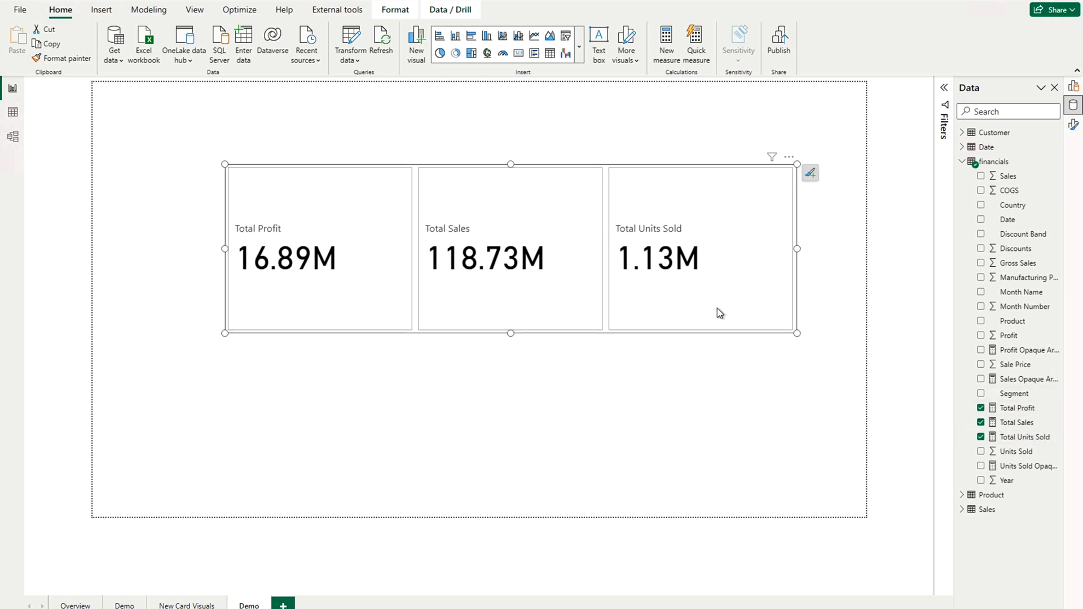
Open the card visual's formatting options and look over the price icons on Flaticon and the Cards section's series setting
{"action": "left_click", "coordinate": [810, 174]}
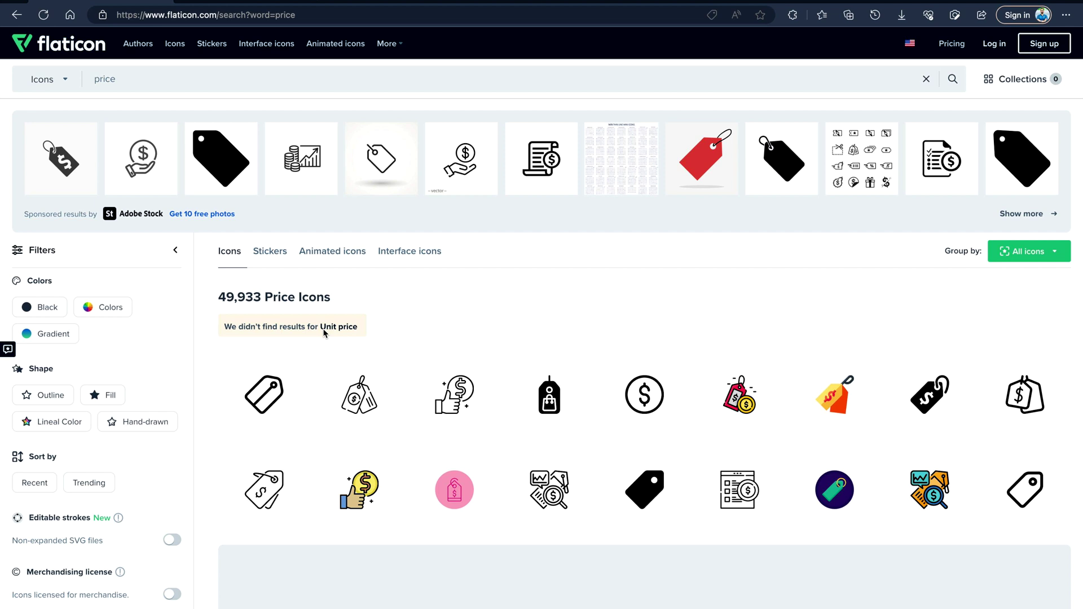
{"action": "left_click", "coordinate": [325, 11]}
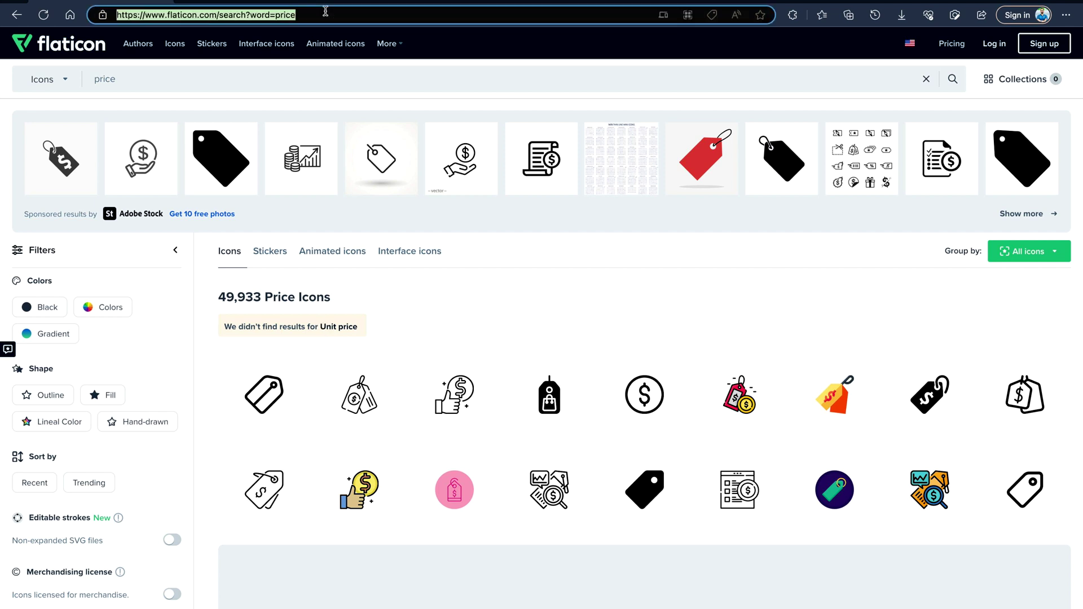
{"action": "left_click", "coordinate": [364, 488]}
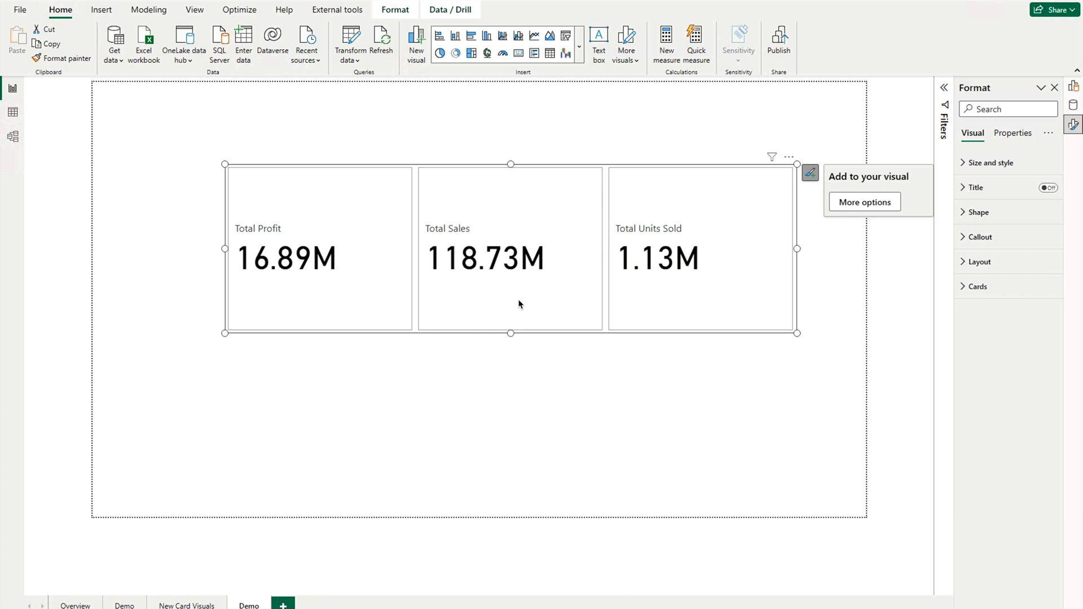
{"action": "left_click", "coordinate": [965, 288]}
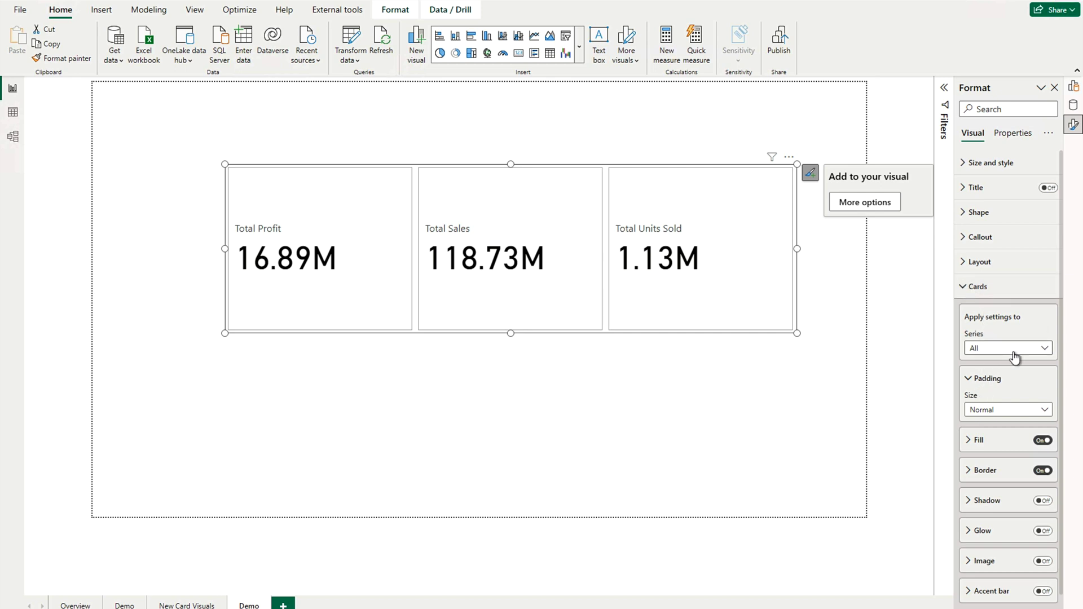
{"action": "left_click", "coordinate": [1032, 352]}
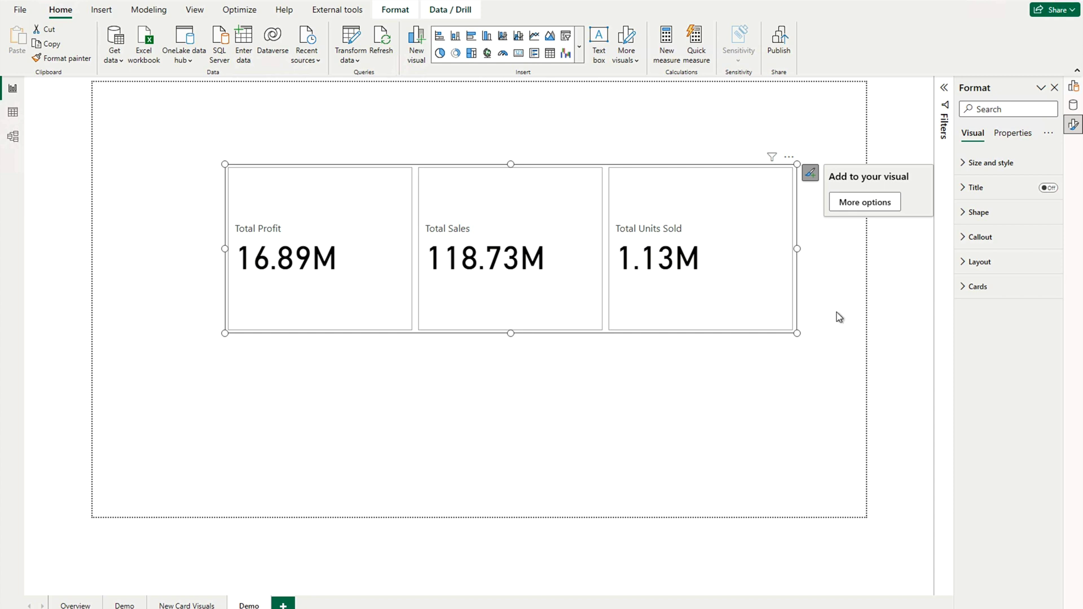
Examine the card visual's size and position values and its padding settings
{"action": "left_click", "coordinate": [964, 164]}
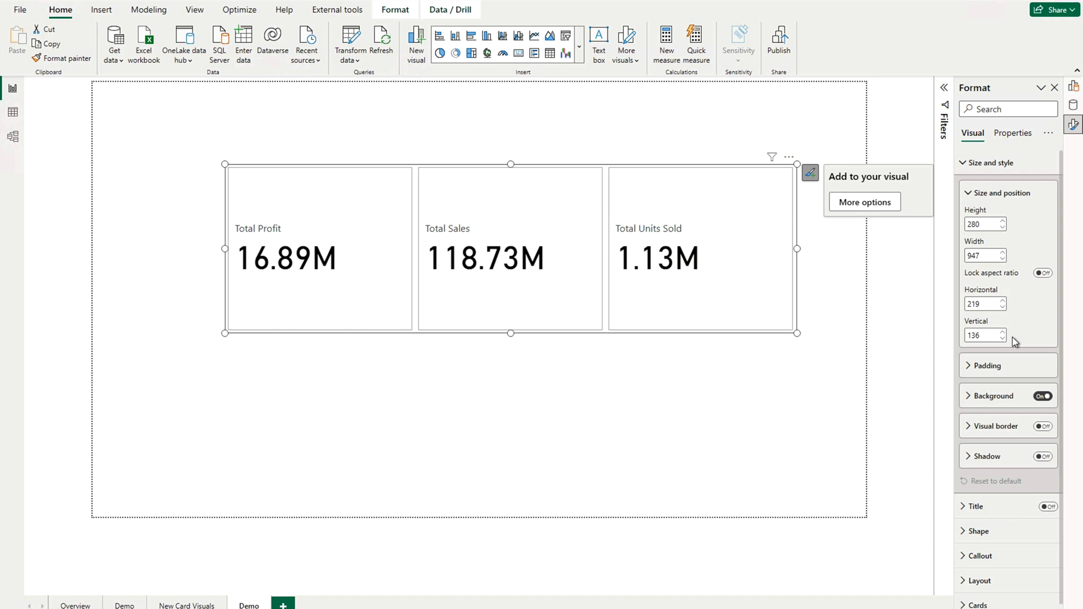
{"action": "left_click", "coordinate": [986, 366]}
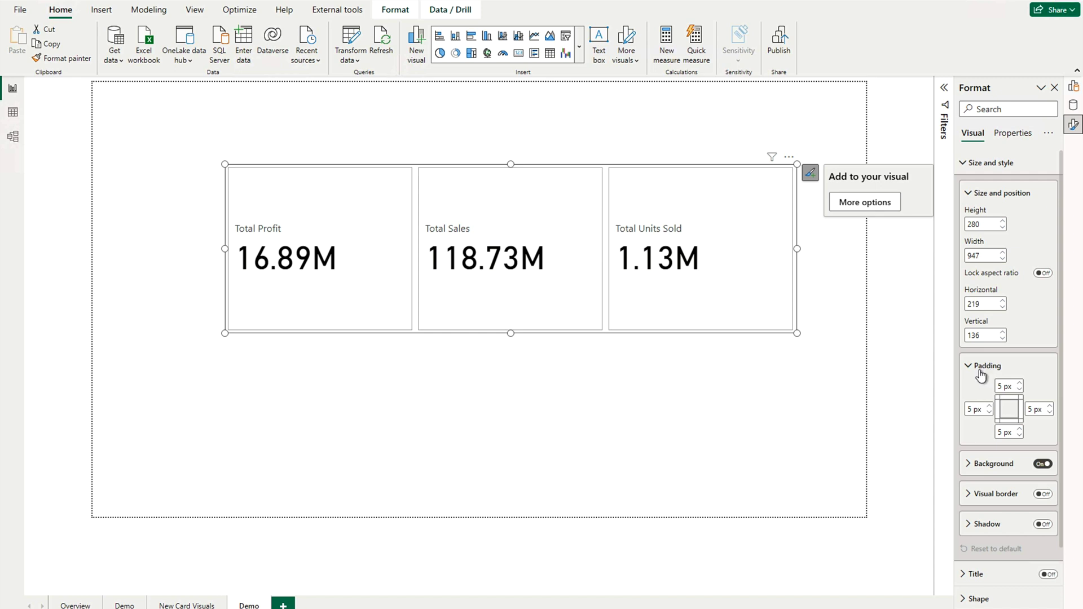
{"action": "scroll", "coordinate": [981, 373], "scroll_direction": "down", "scroll_amount": 2}
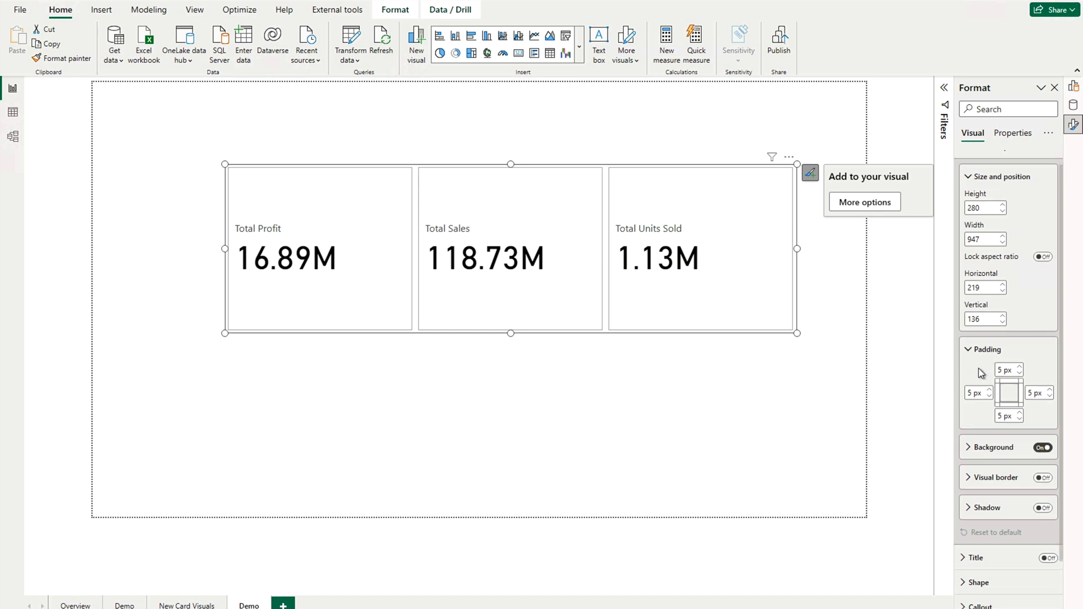
Try an orange background on the card visual, restore white, and collapse the padding and background settings
{"action": "left_click", "coordinate": [973, 420]}
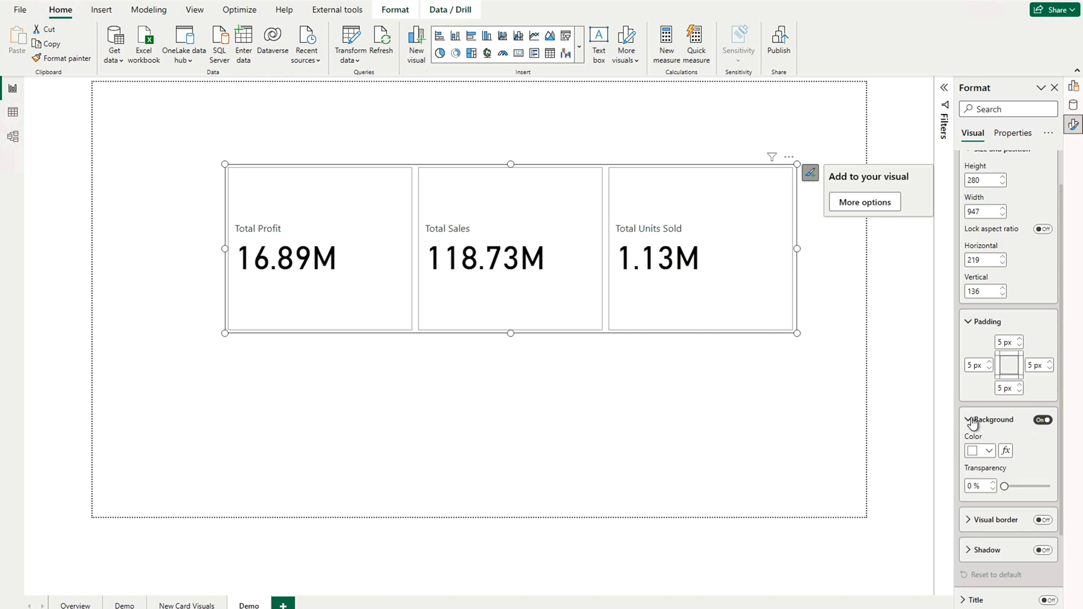
{"action": "left_click", "coordinate": [989, 451]}
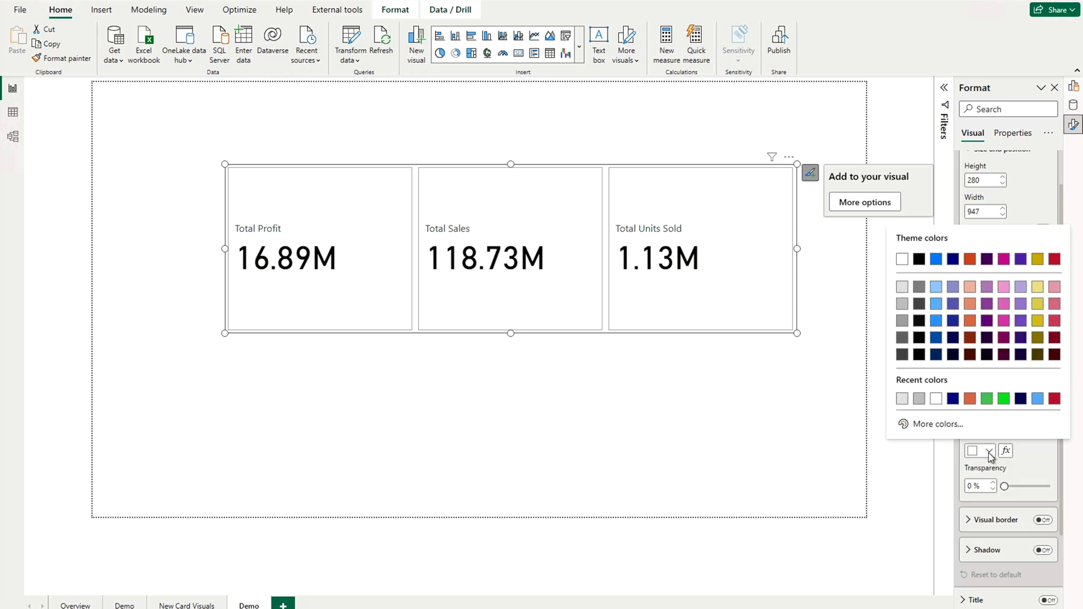
{"action": "left_click", "coordinate": [970, 400]}
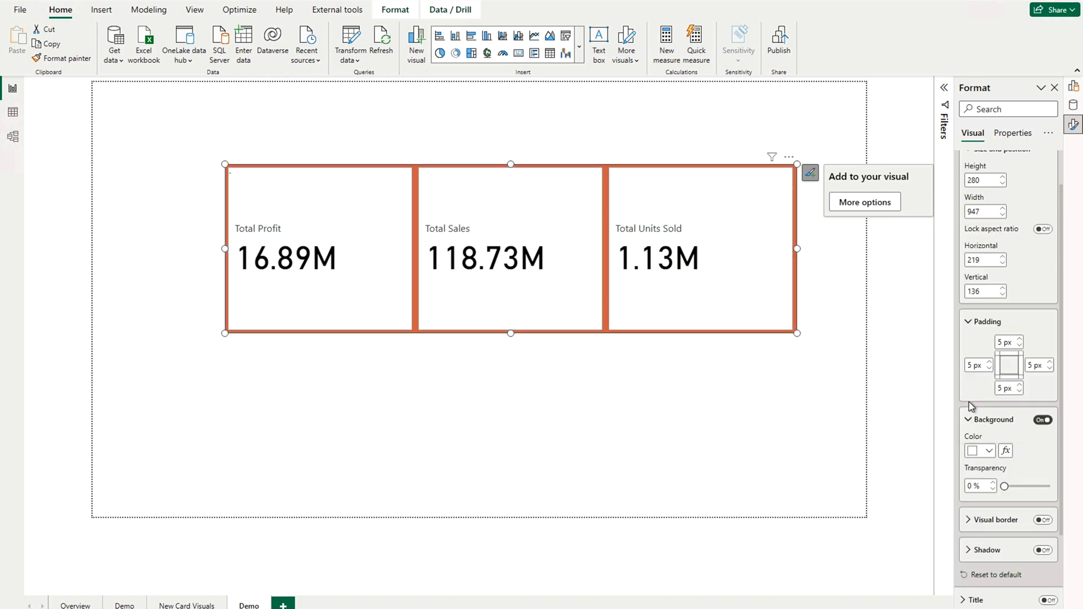
{"action": "left_click", "coordinate": [987, 451]}
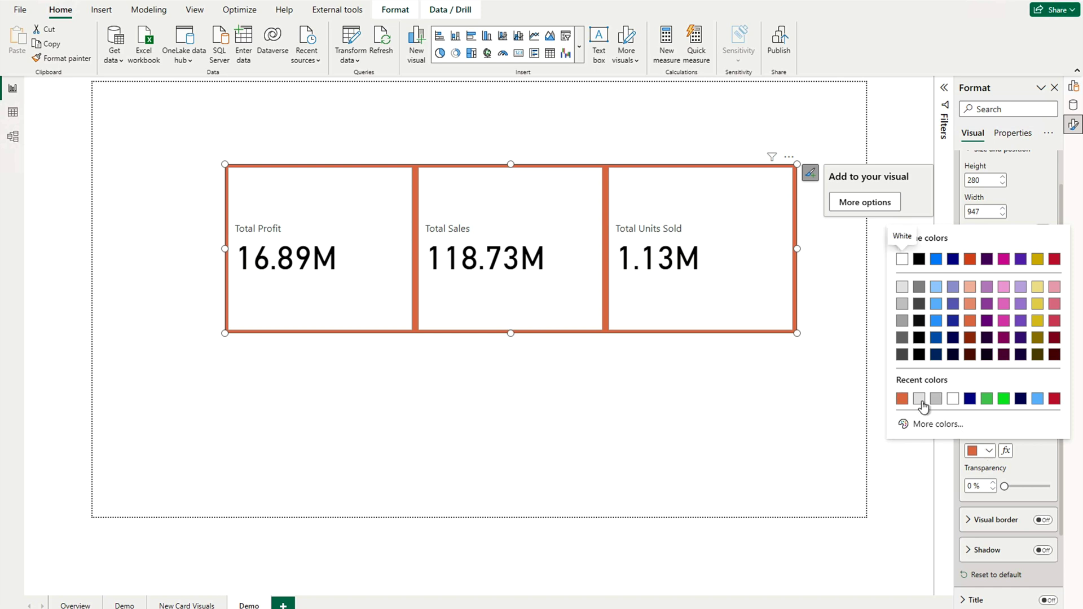
{"action": "left_click", "coordinate": [953, 398]}
{"action": "scroll", "coordinate": [969, 350], "scroll_direction": "down", "scroll_amount": 2}
{"action": "left_click", "coordinate": [970, 355]}
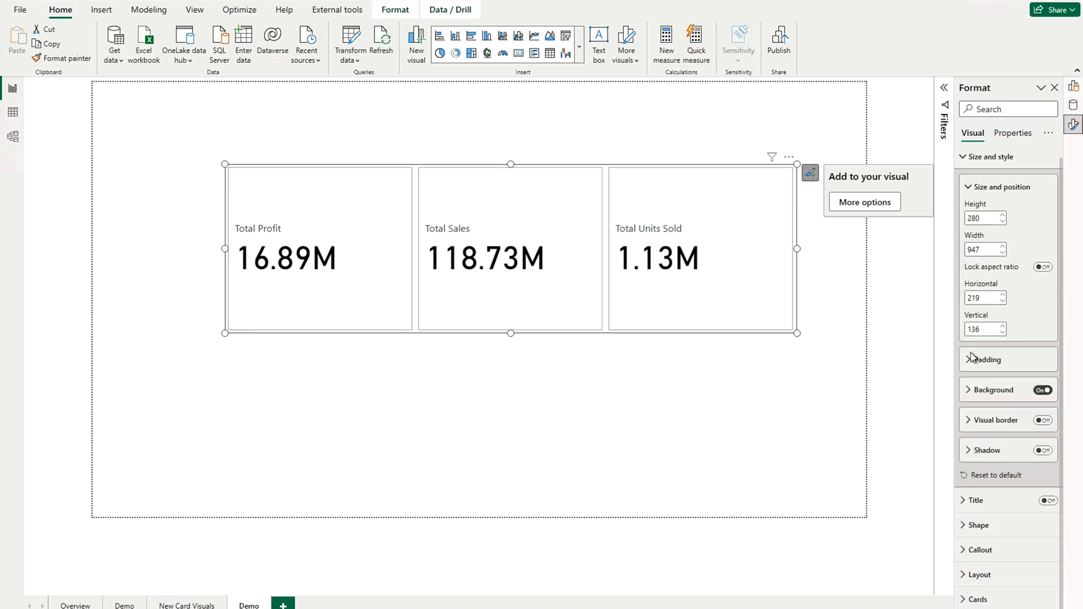
Turn on the card visual's border with 5 px rounded corners and deselect the visual to view it
{"action": "left_click", "coordinate": [1039, 423]}
{"action": "left_click", "coordinate": [1044, 421]}
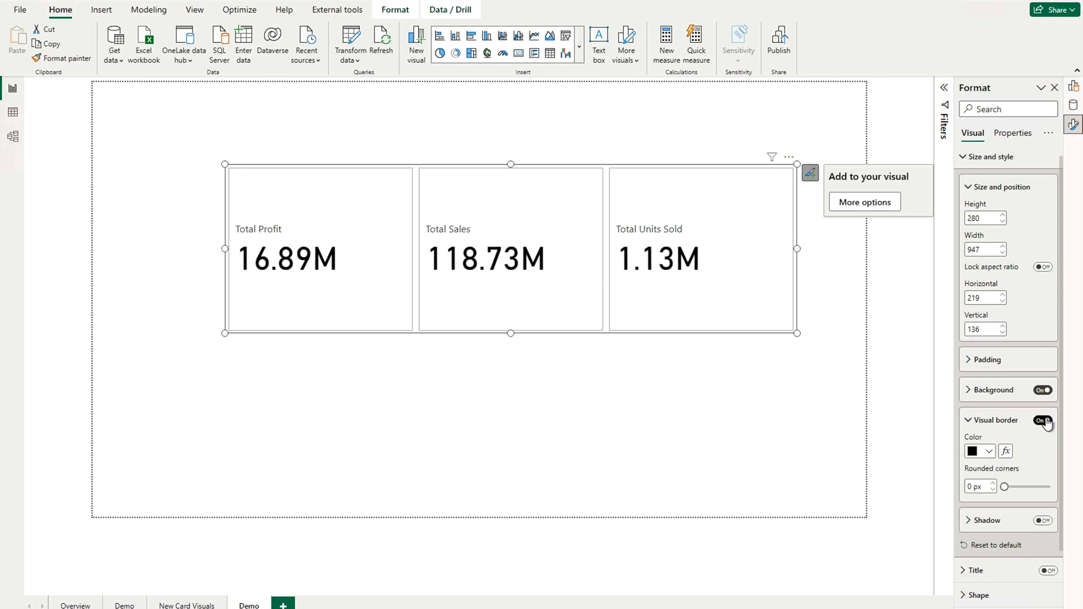
{"action": "double_click", "coordinate": [968, 486]}
{"action": "type", "text": "5"}
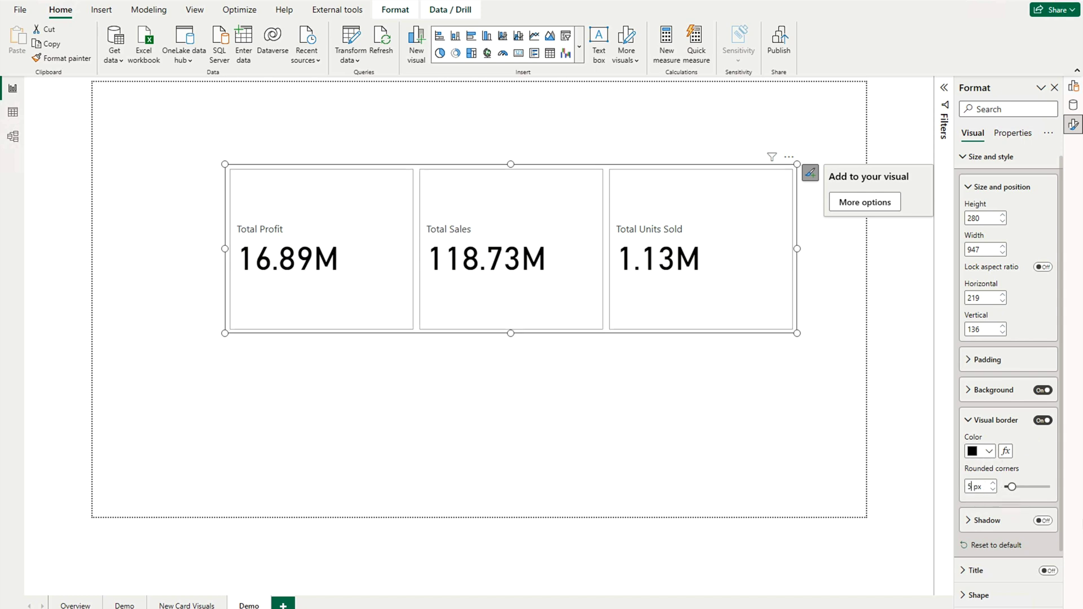
{"action": "left_click", "coordinate": [734, 393]}
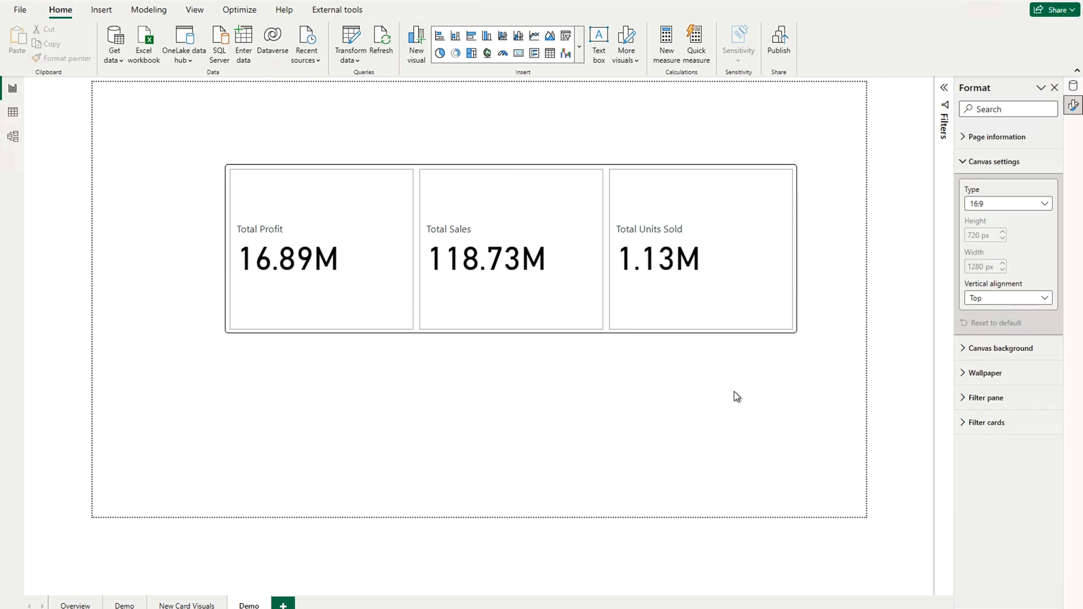
Turn on the shadow for the card visual and expand its shadow settings
{"action": "left_click", "coordinate": [773, 333]}
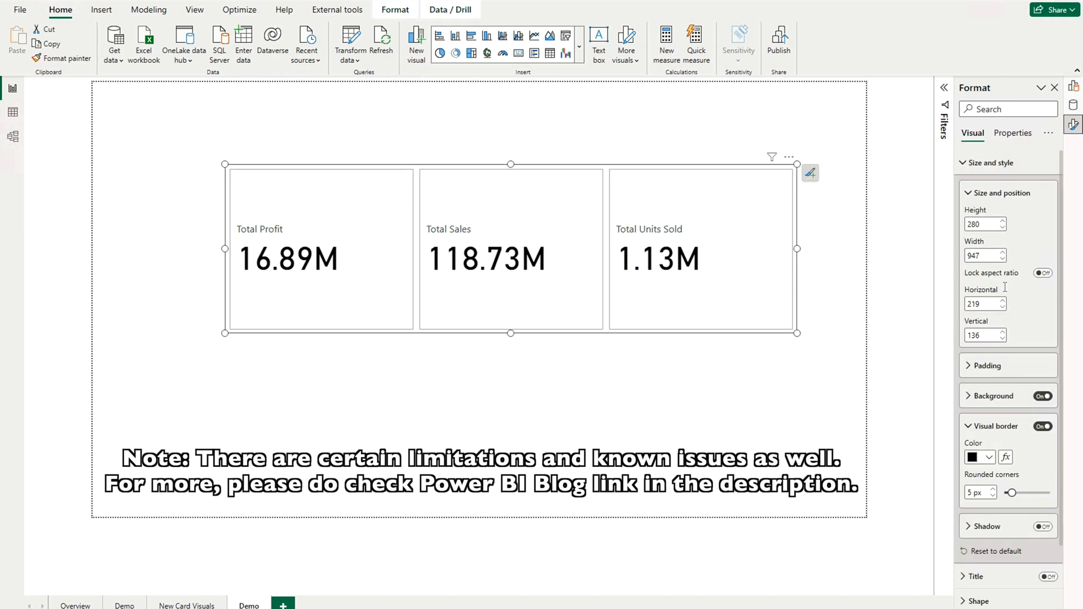
{"action": "left_click", "coordinate": [1041, 527]}
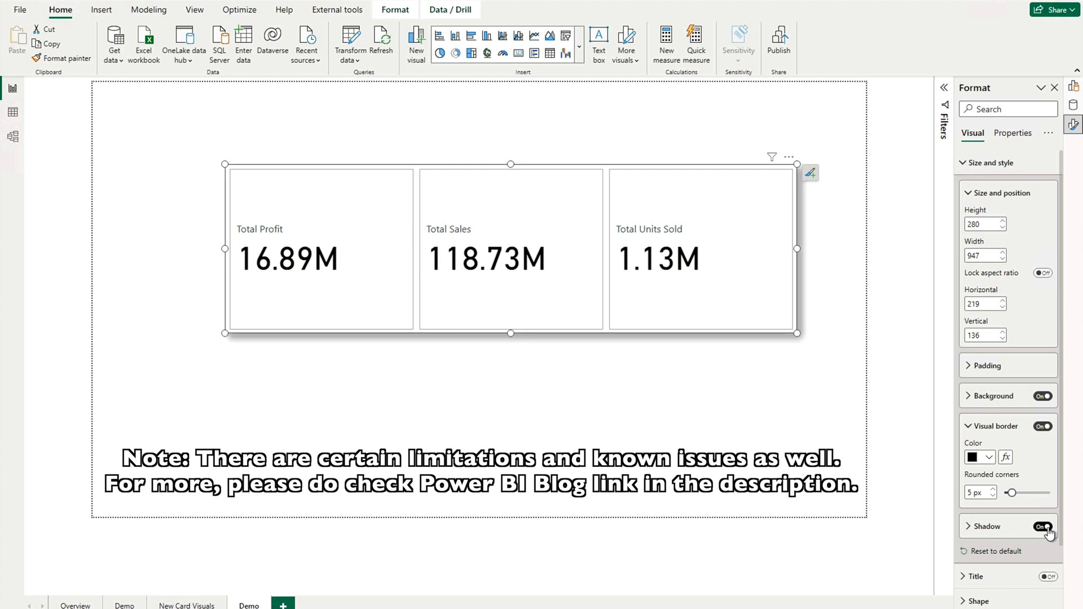
{"action": "left_click", "coordinate": [972, 536]}
{"action": "scroll", "coordinate": [974, 539], "scroll_direction": "down", "scroll_amount": 1}
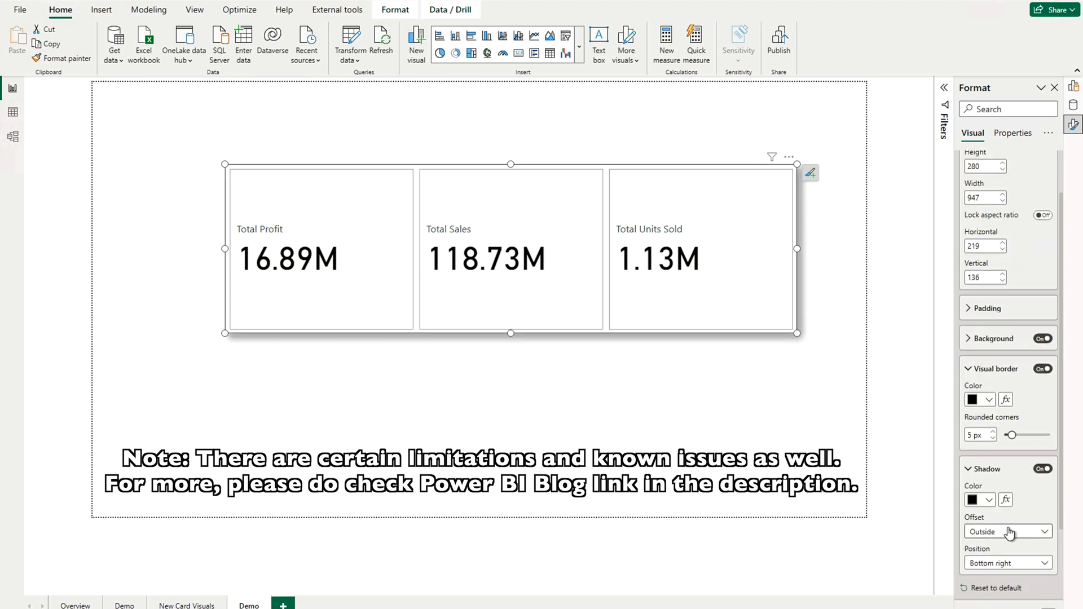
Try the Inside offset for the card visual's shadow and set it back to Outside
{"action": "left_click", "coordinate": [1007, 533]}
{"action": "left_click", "coordinate": [993, 561]}
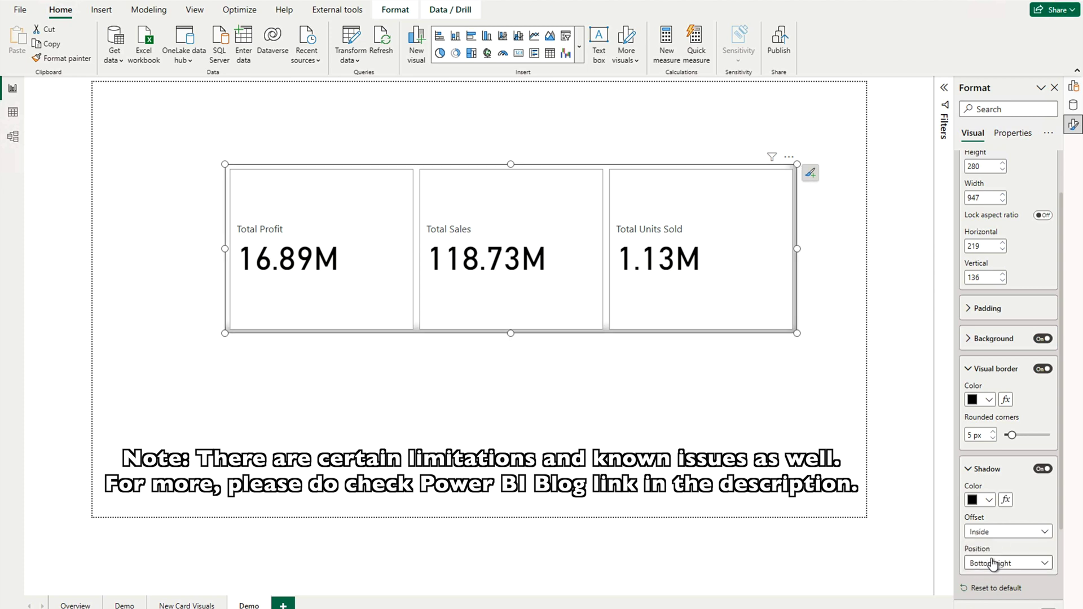
{"action": "left_click", "coordinate": [1006, 534]}
{"action": "left_click", "coordinate": [995, 555]}
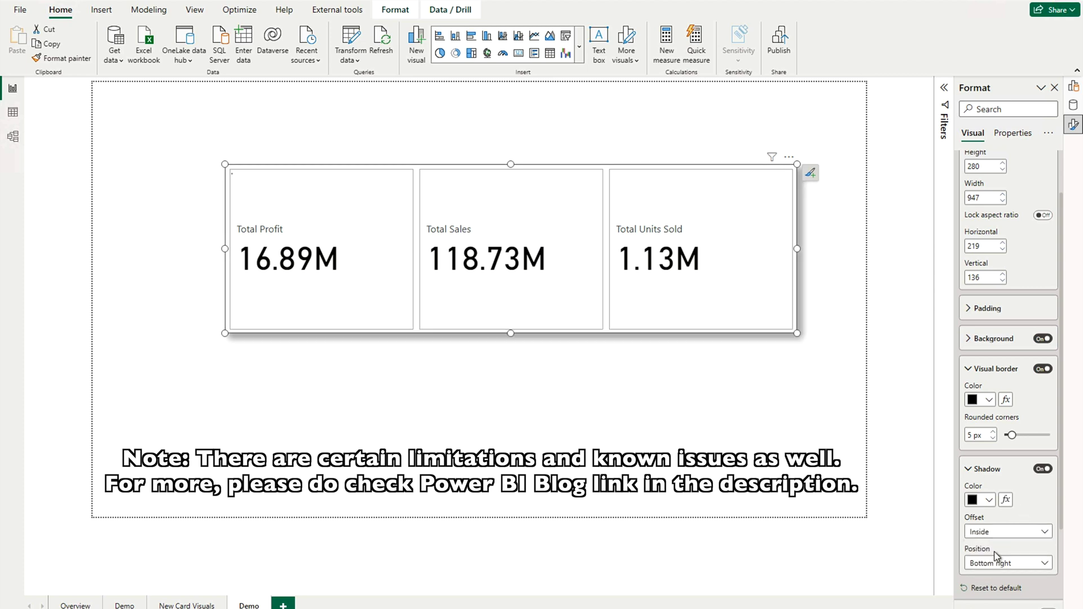
Set the card visual's shadow position to Center and collapse the shadow, border and size and style settings
{"action": "left_click", "coordinate": [1030, 567]}
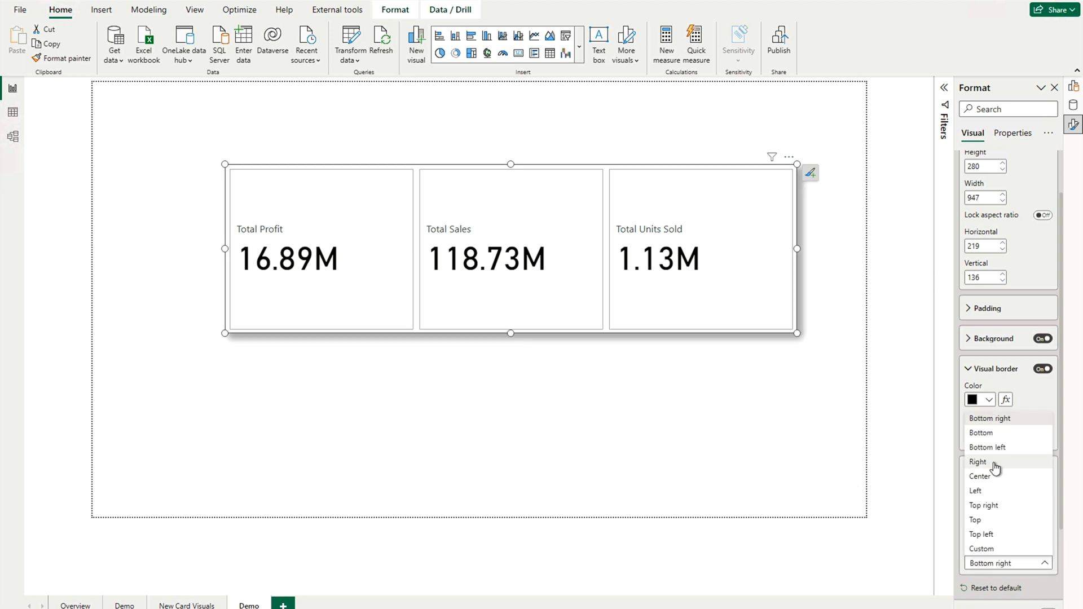
{"action": "left_click", "coordinate": [988, 477]}
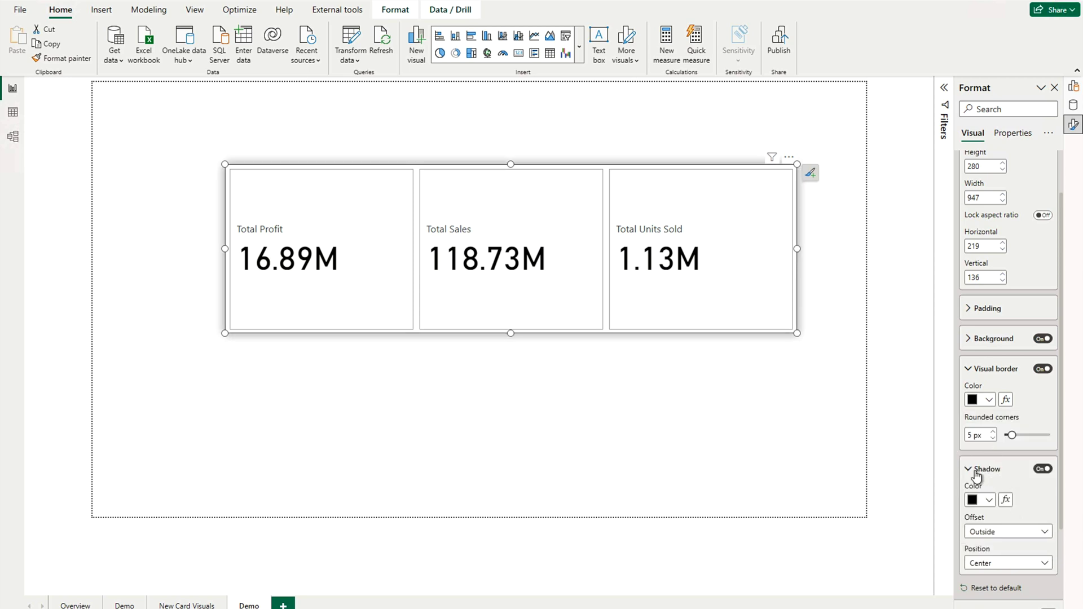
{"action": "left_click", "coordinate": [977, 474]}
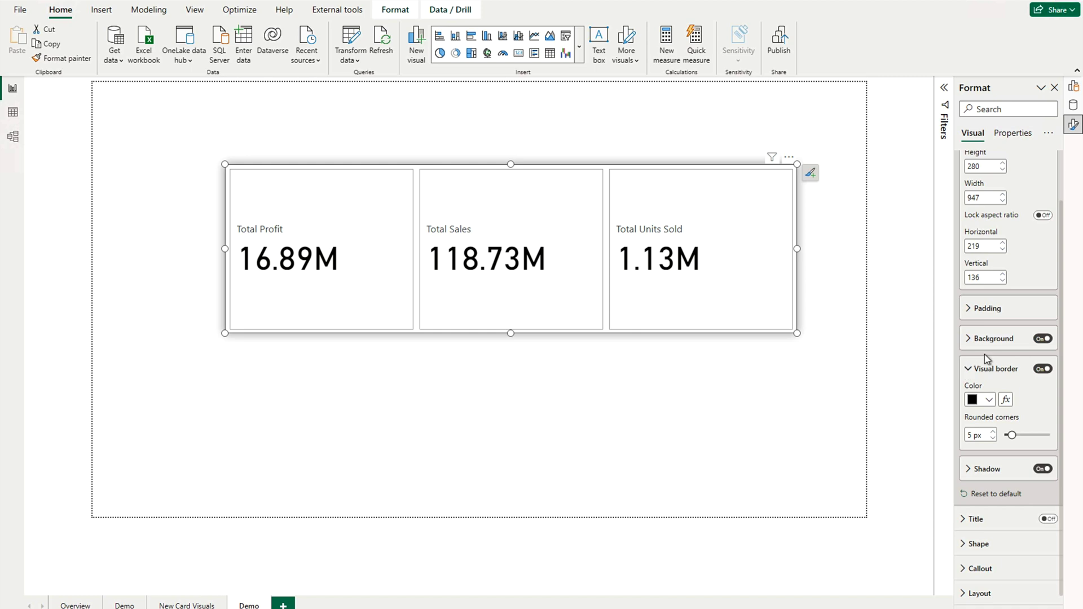
{"action": "left_click", "coordinate": [985, 358]}
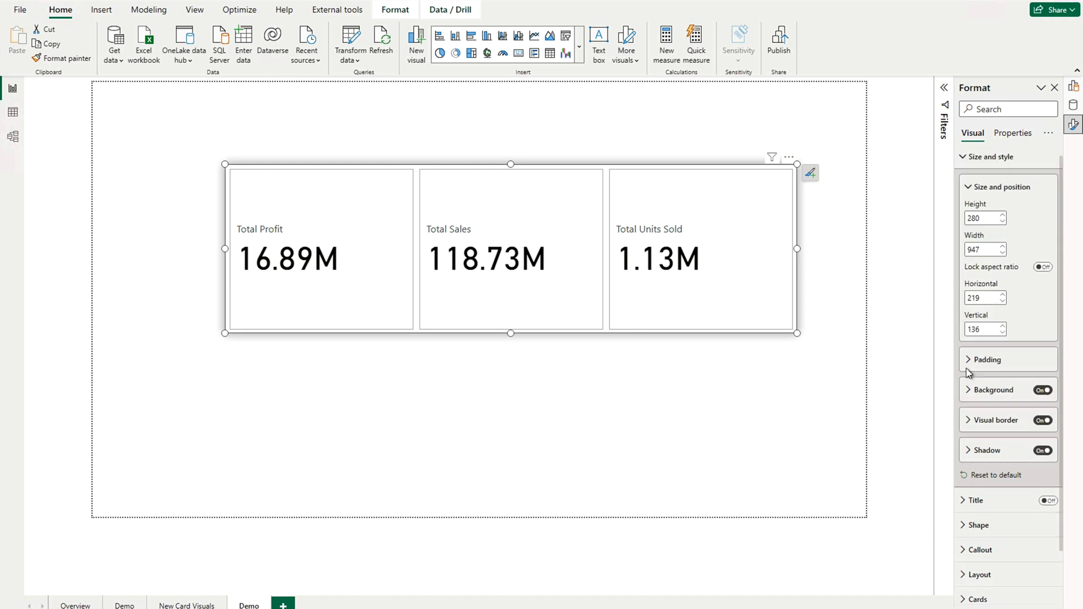
{"action": "left_click", "coordinate": [964, 159]}
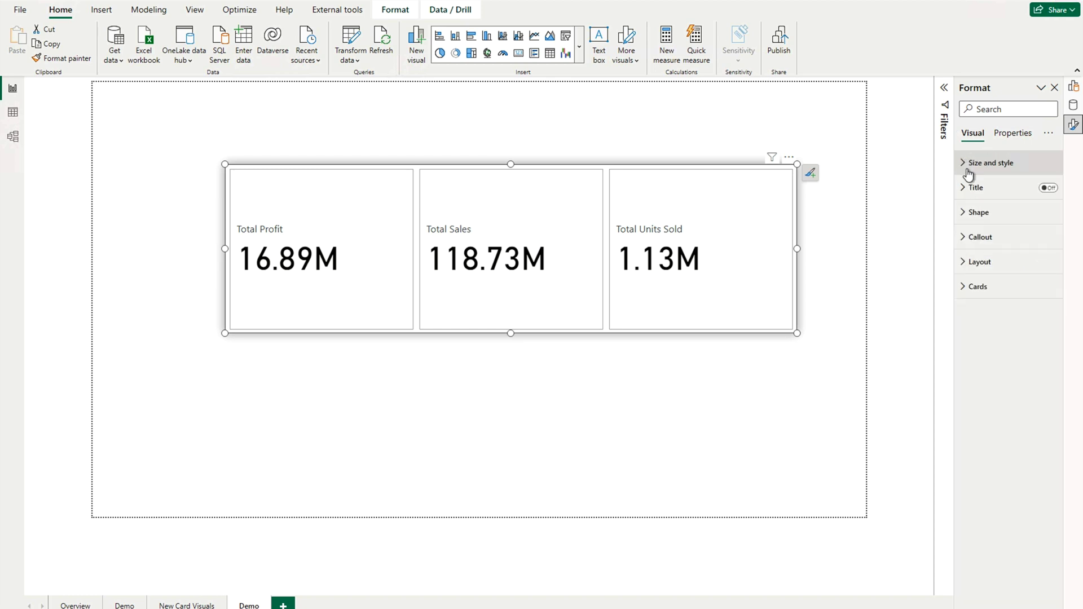
Try turning on the card visual's title and open its settings
{"action": "left_click", "coordinate": [1048, 188]}
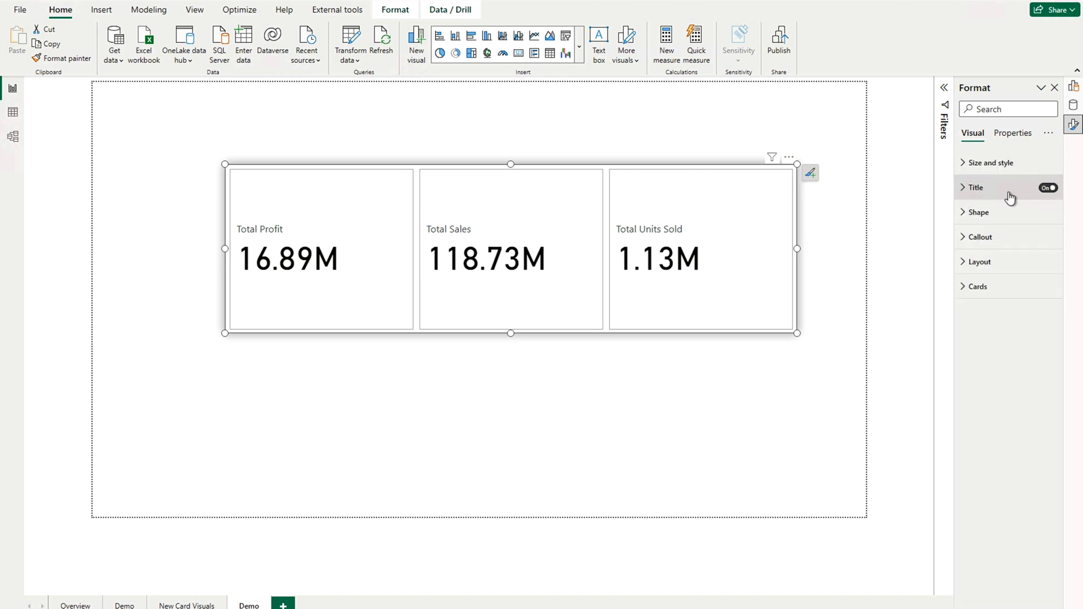
{"action": "left_click", "coordinate": [963, 188]}
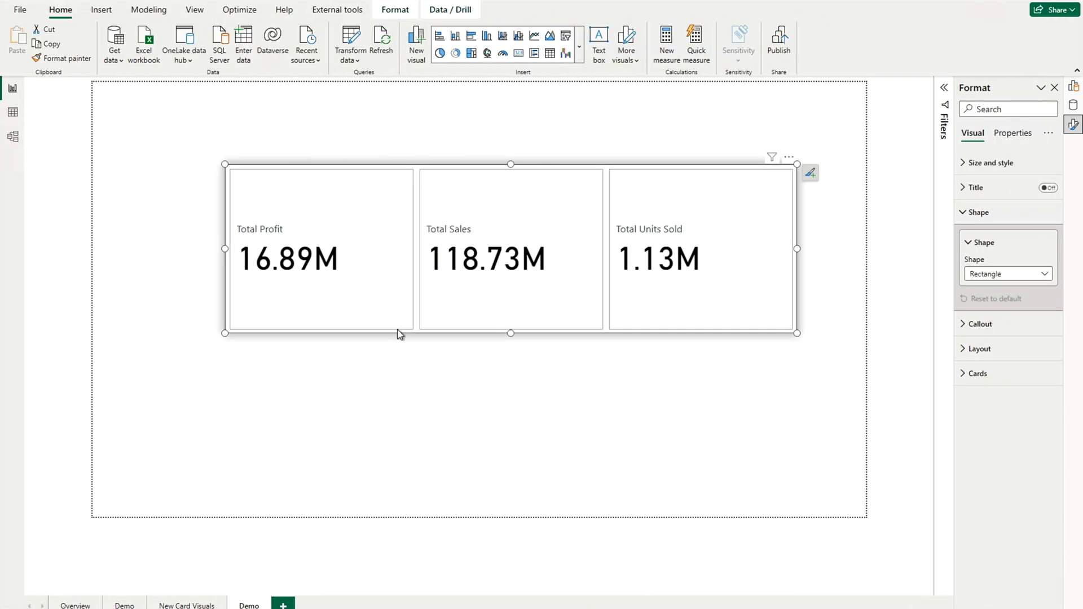
Change the cards' shape to Rounded Rectangle with 9% rounded corners
{"action": "left_click", "coordinate": [986, 276]}
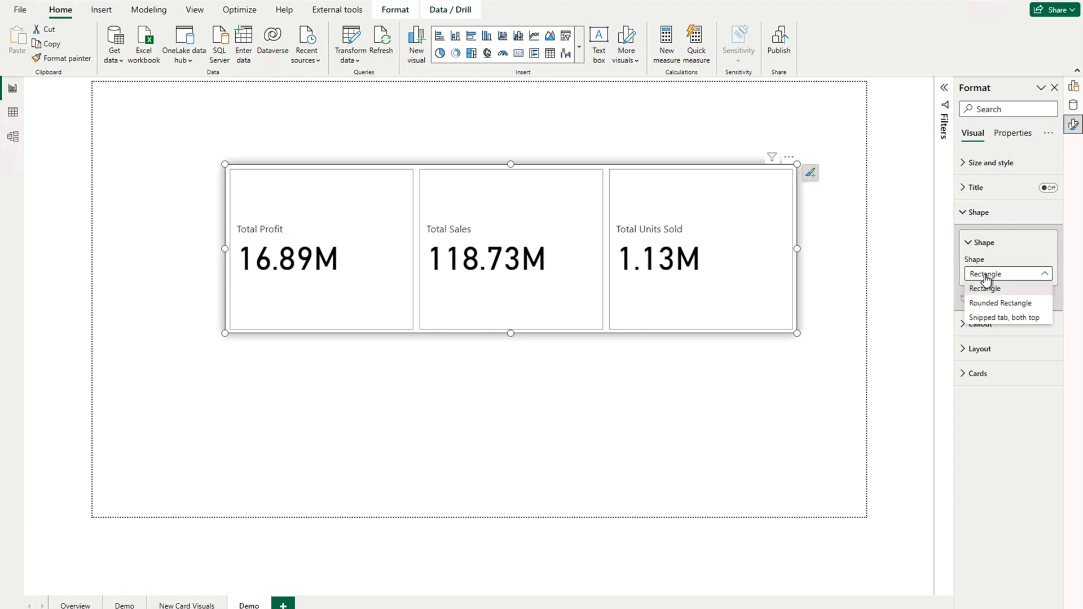
{"action": "left_click", "coordinate": [1027, 305]}
{"action": "left_click_drag", "start_coordinate": [1027, 309], "coordinate": [1013, 310]}
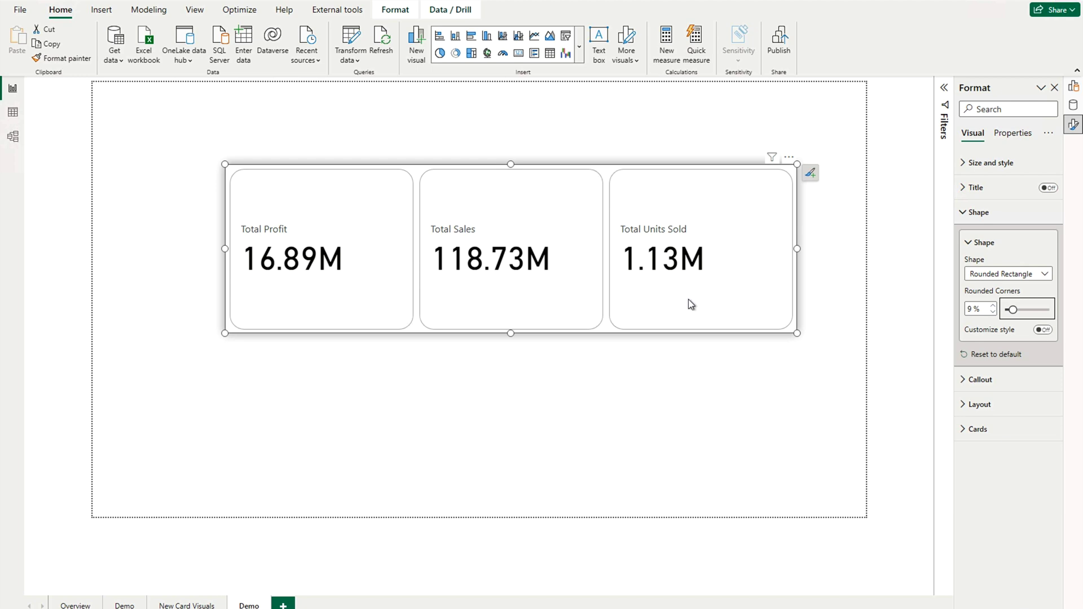
Duplicate the card visual below the original and give the copy the Snipped tab, both top shape with 9% top and 19% bottom snips
{"action": "left_click_drag", "start_coordinate": [606, 331], "coordinate": [590, 438]}
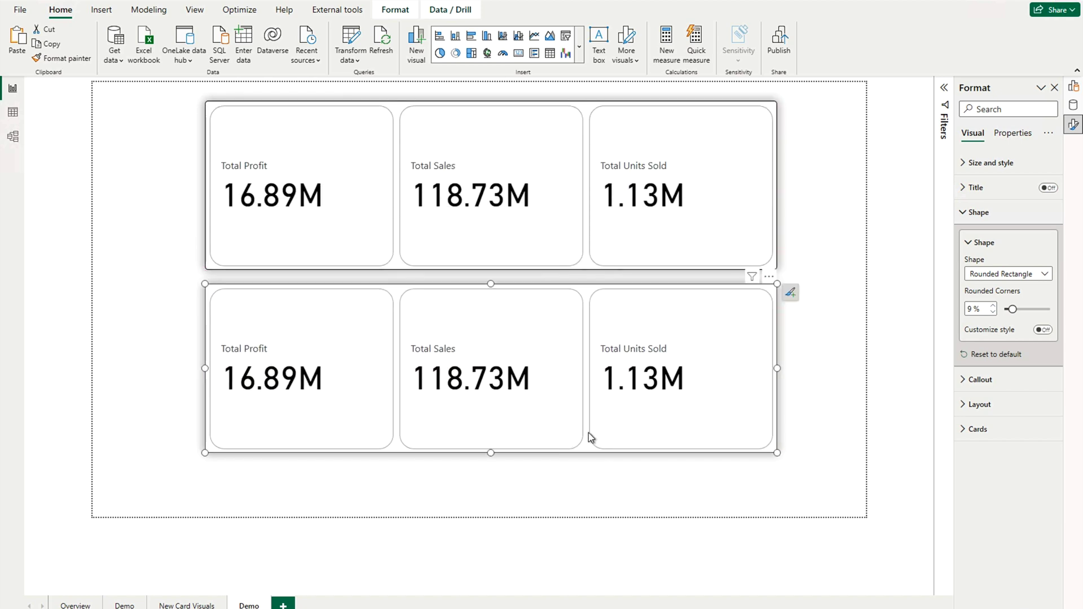
{"action": "left_click", "coordinate": [1028, 273]}
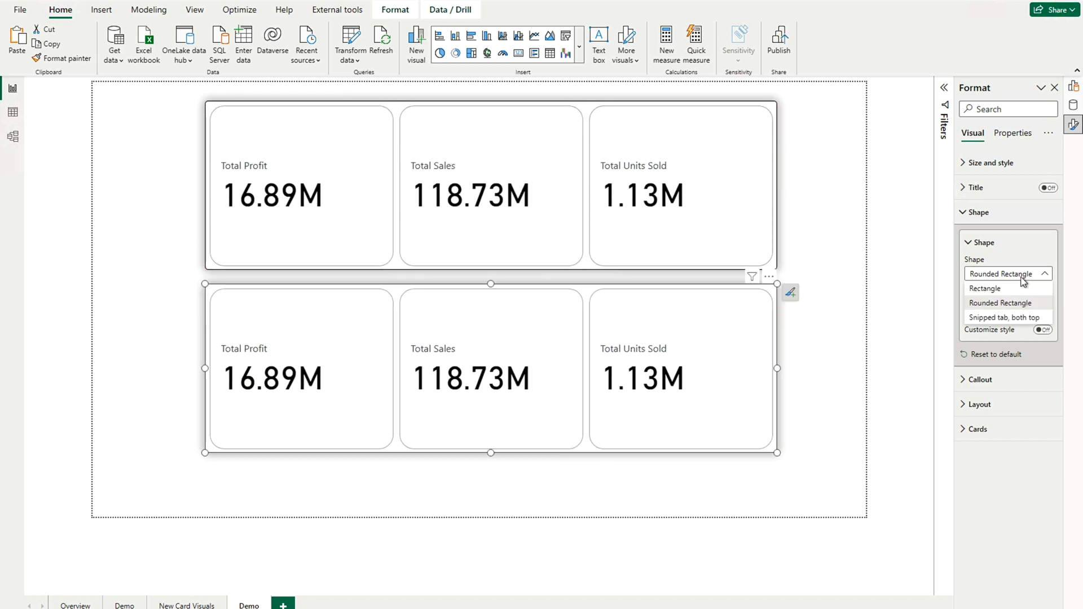
{"action": "left_click", "coordinate": [1005, 318]}
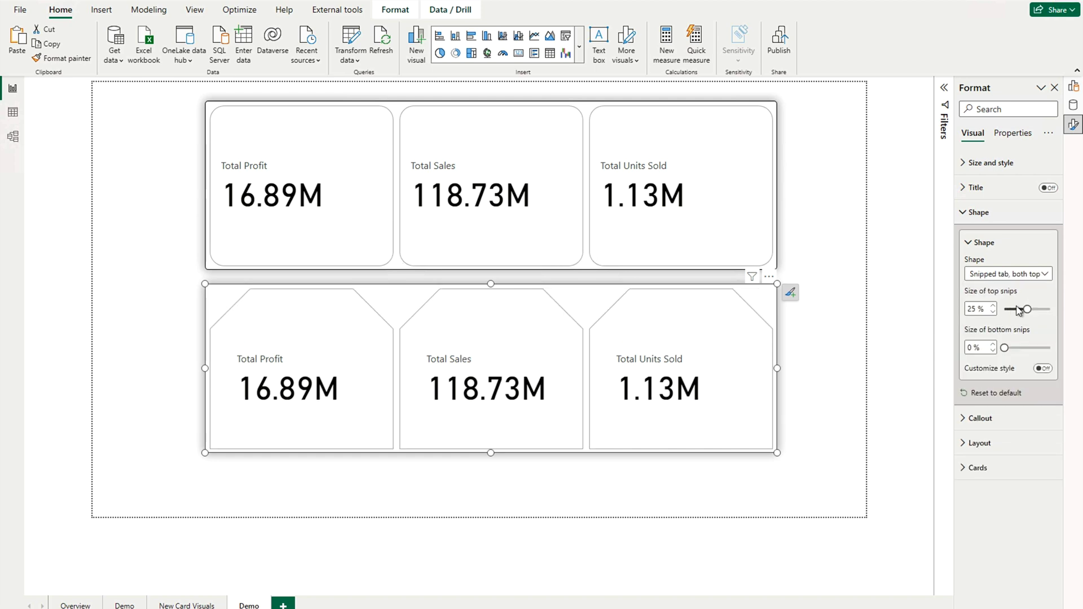
{"action": "left_click_drag", "start_coordinate": [1024, 311], "coordinate": [1012, 309]}
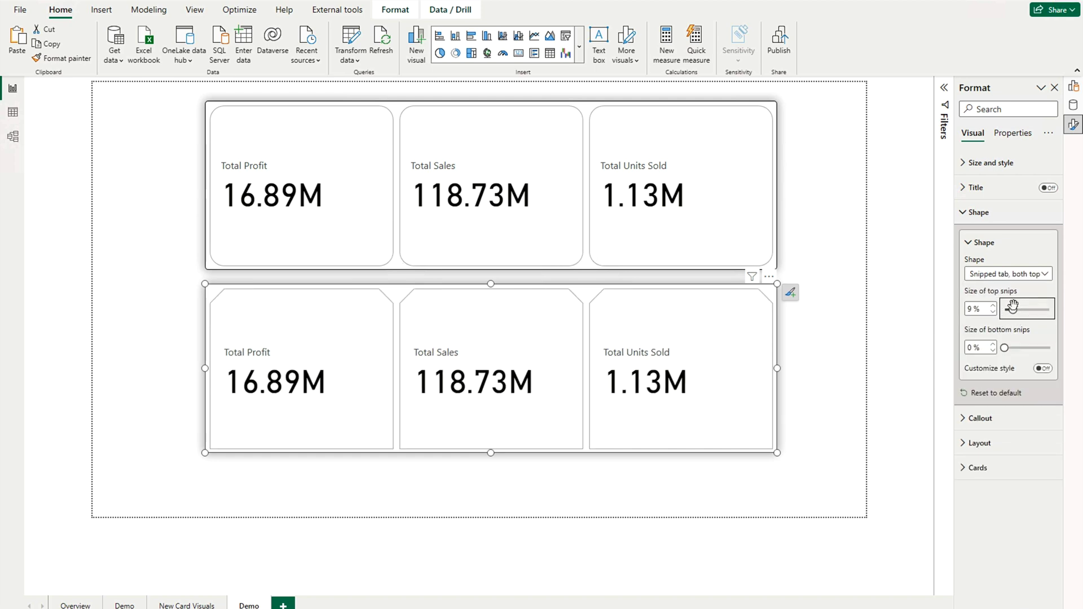
{"action": "left_click_drag", "start_coordinate": [1005, 347], "coordinate": [1022, 349]}
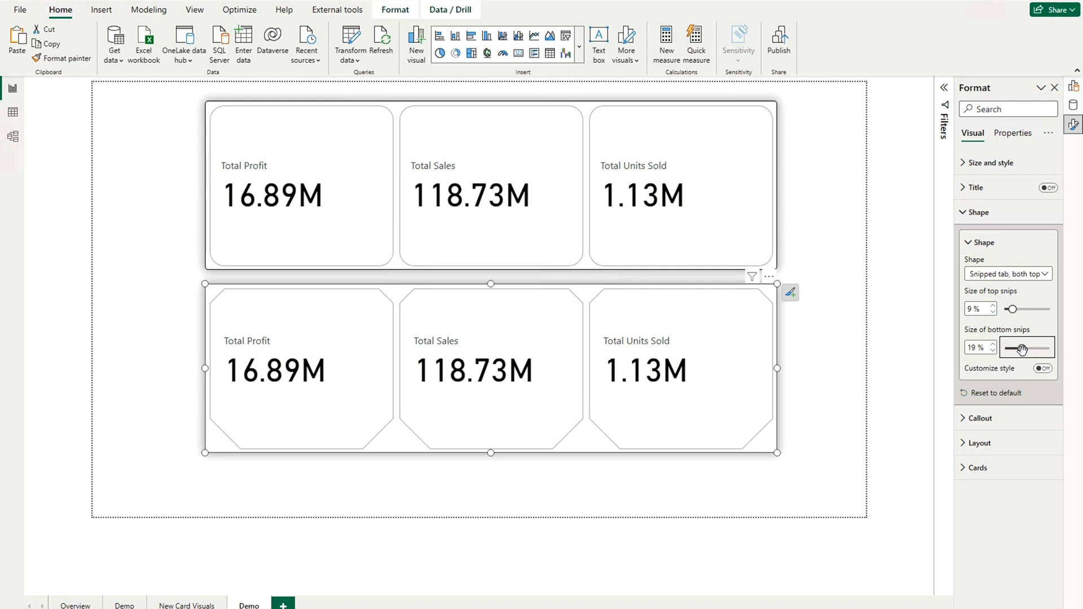
Customize the lower visual's corners individually, snipping the top left corner 25% and the bottom right corner by a similar amount
{"action": "left_click", "coordinate": [1042, 368]}
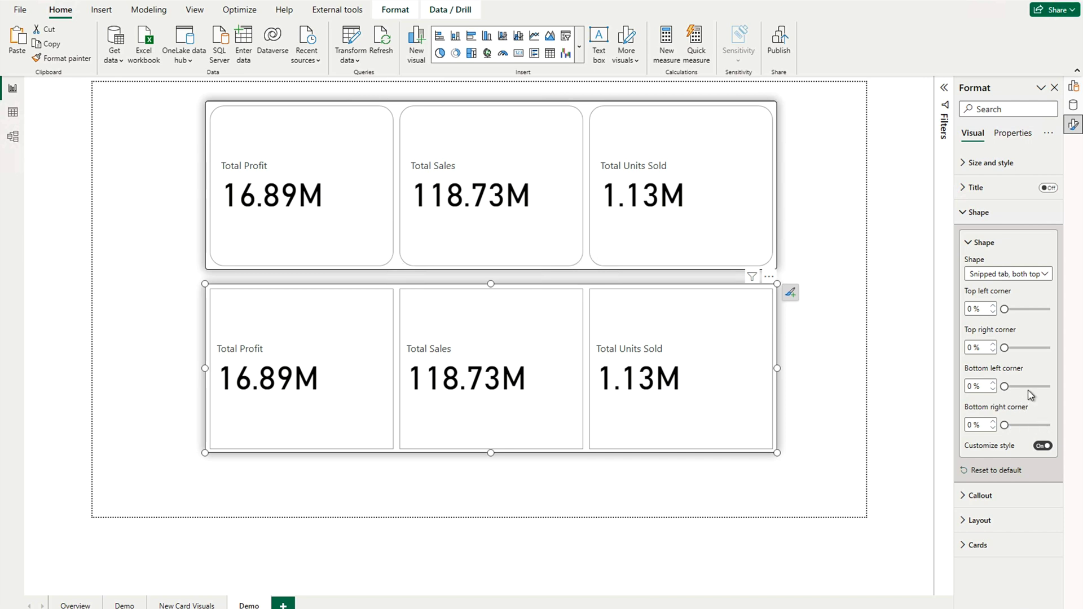
{"action": "left_click_drag", "start_coordinate": [1005, 309], "coordinate": [1028, 309]}
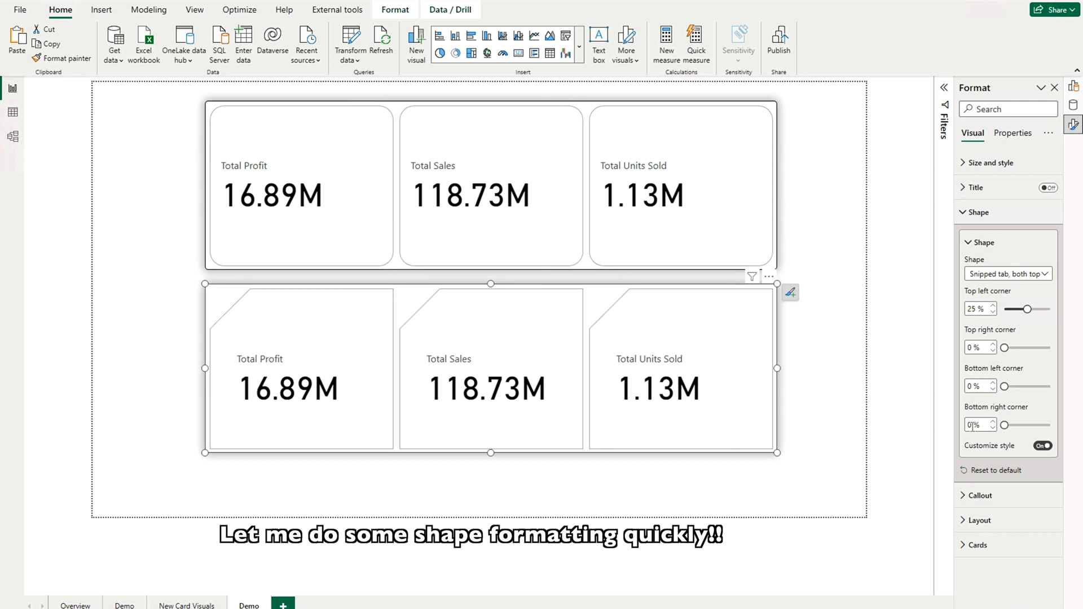
{"action": "left_click_drag", "start_coordinate": [1005, 425], "coordinate": [1029, 425]}
Set the rounded corners of the upper card visual to 15%
{"action": "left_click", "coordinate": [768, 186]}
{"action": "double_click", "coordinate": [968, 310]}
{"action": "type", "text": "15"}
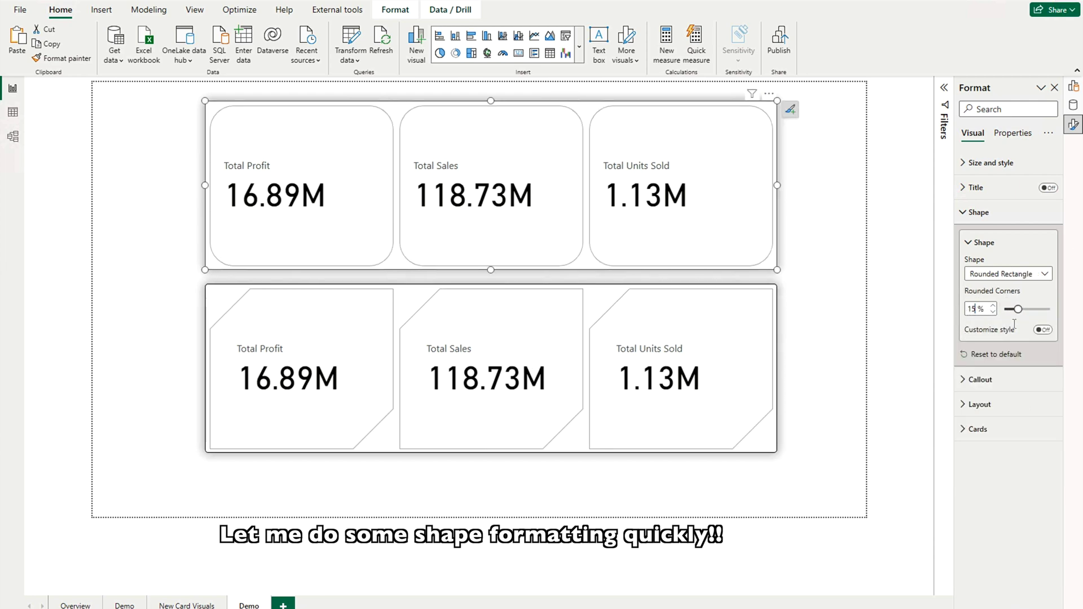
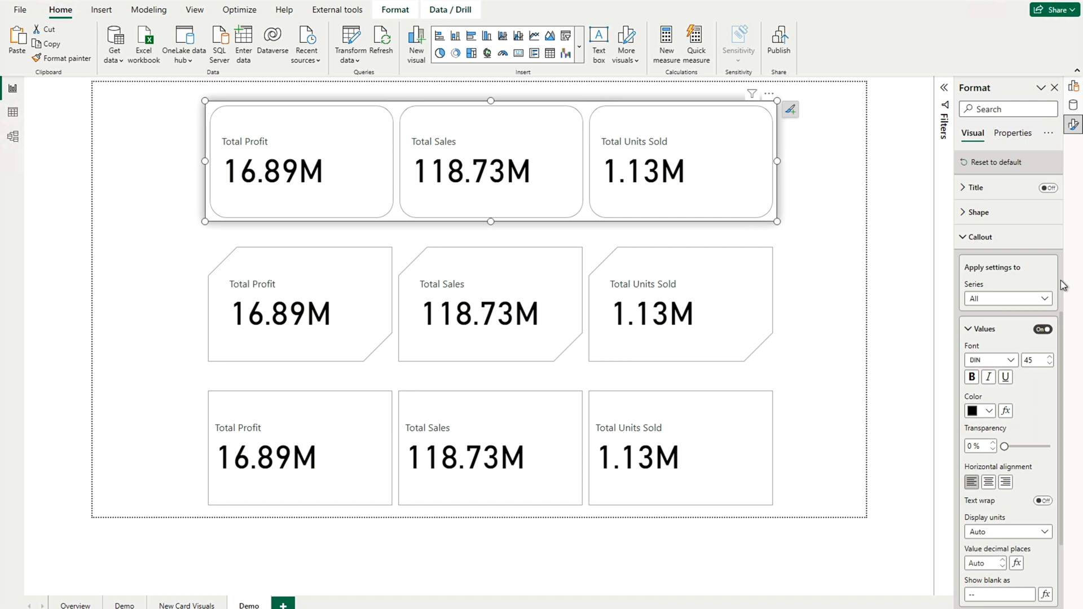
Format the upper visual's callout values in Arial Black at size 35, try center alignment and settle on right alignment
{"action": "scroll", "coordinate": [1061, 280], "scroll_direction": "down", "scroll_amount": 2}
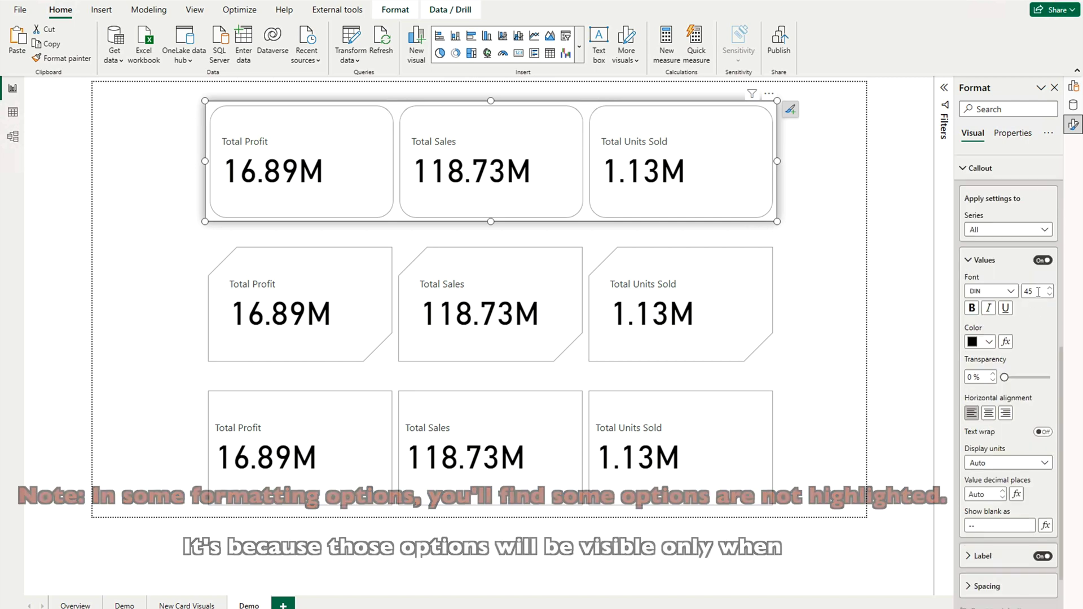
{"action": "left_click_drag", "start_coordinate": [1031, 291], "coordinate": [1020, 294]}
{"action": "type", "text": "35"}
{"action": "left_click", "coordinate": [1012, 293]}
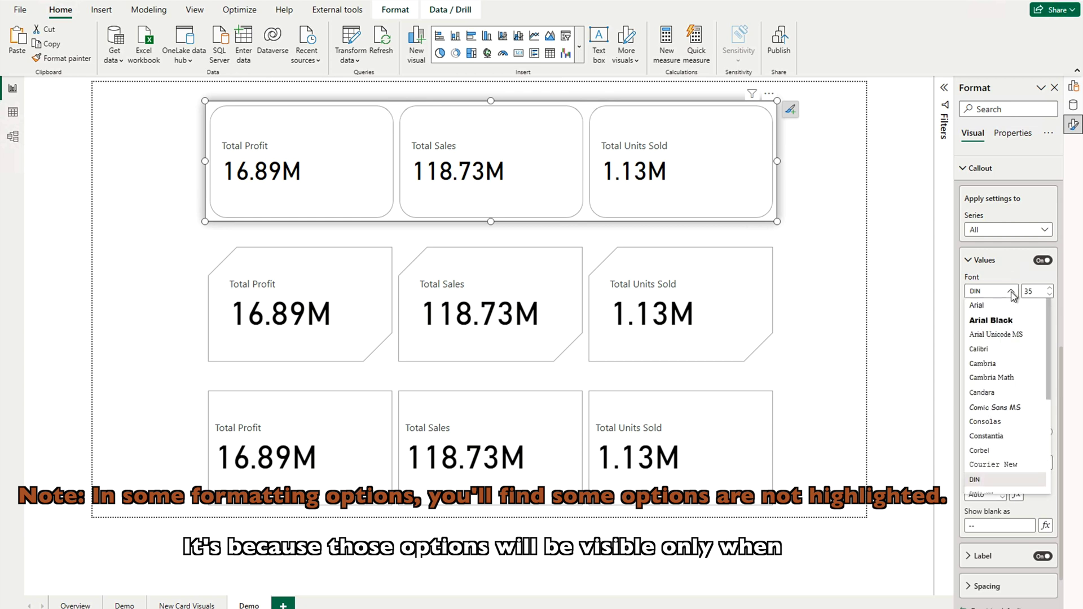
{"action": "left_click", "coordinate": [994, 320]}
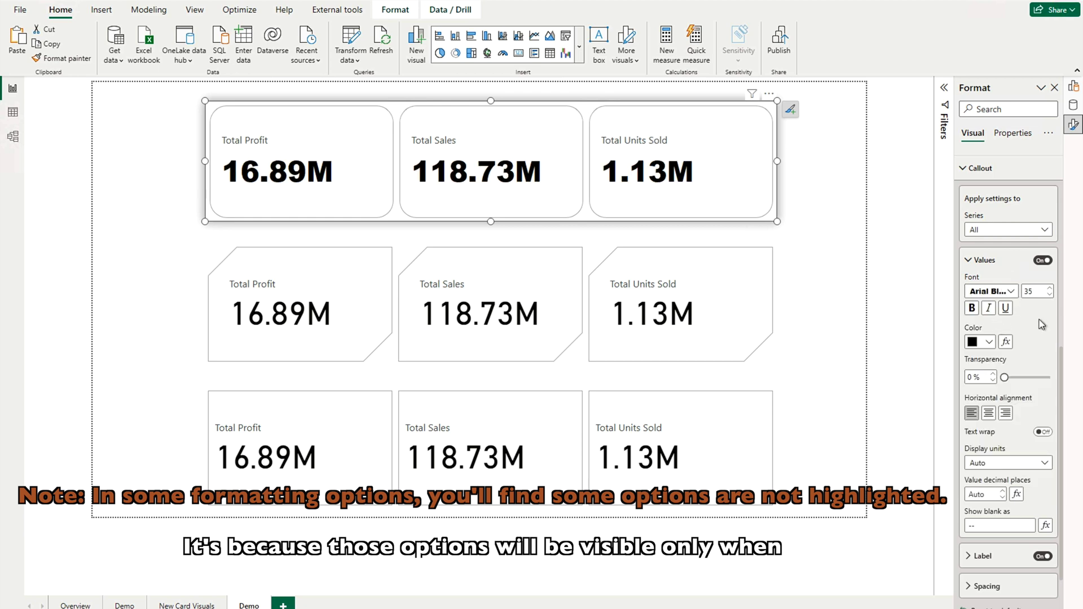
{"action": "left_click", "coordinate": [989, 414]}
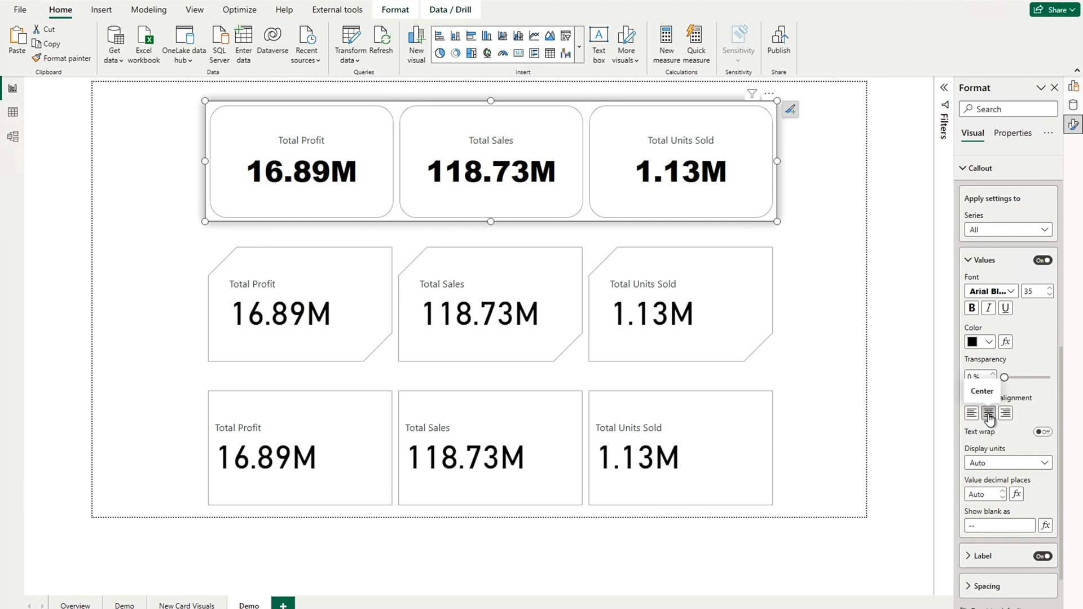
{"action": "left_click", "coordinate": [1007, 415]}
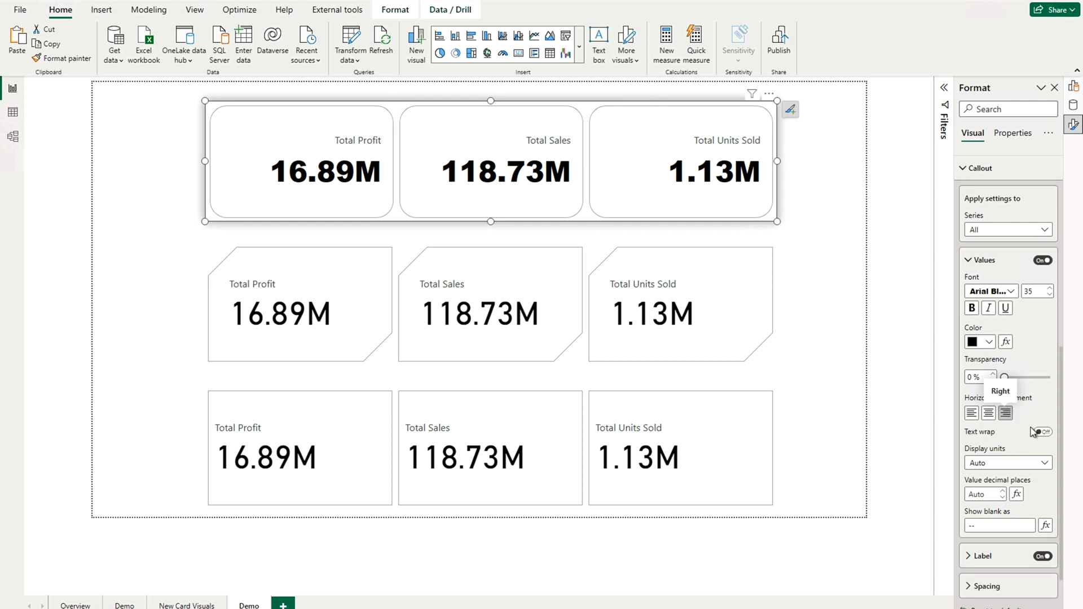
Give the callout values custom display units with format code #,0 and reduce their font size to 20
{"action": "left_click", "coordinate": [1002, 469]}
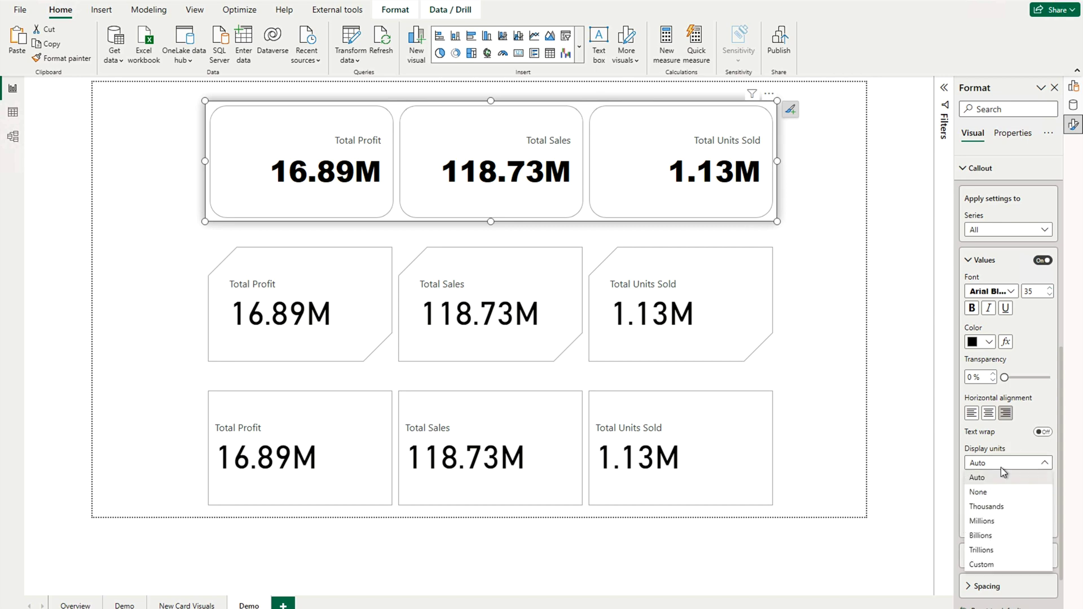
{"action": "left_click", "coordinate": [988, 566]}
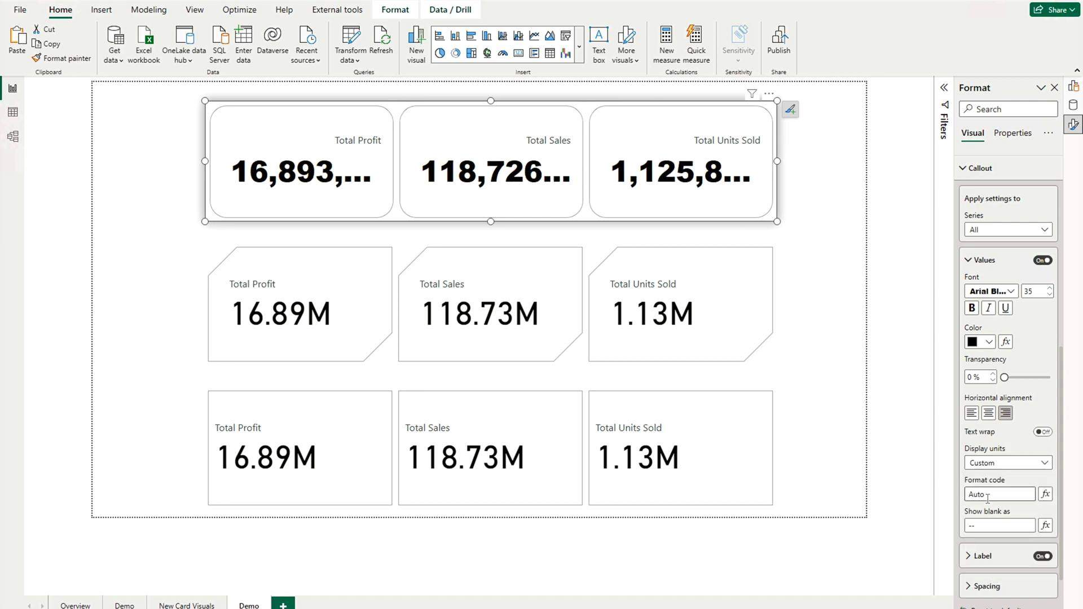
{"action": "left_click", "coordinate": [968, 495]}
{"action": "type", "text": "#,0"}
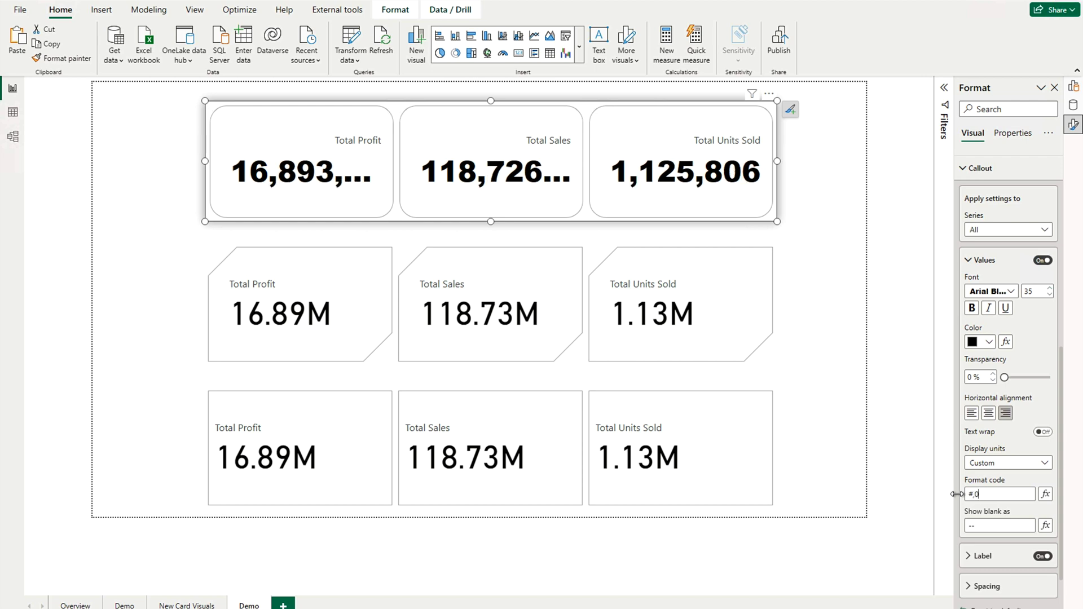
{"action": "double_click", "coordinate": [1030, 290]}
{"action": "type", "text": "20"}
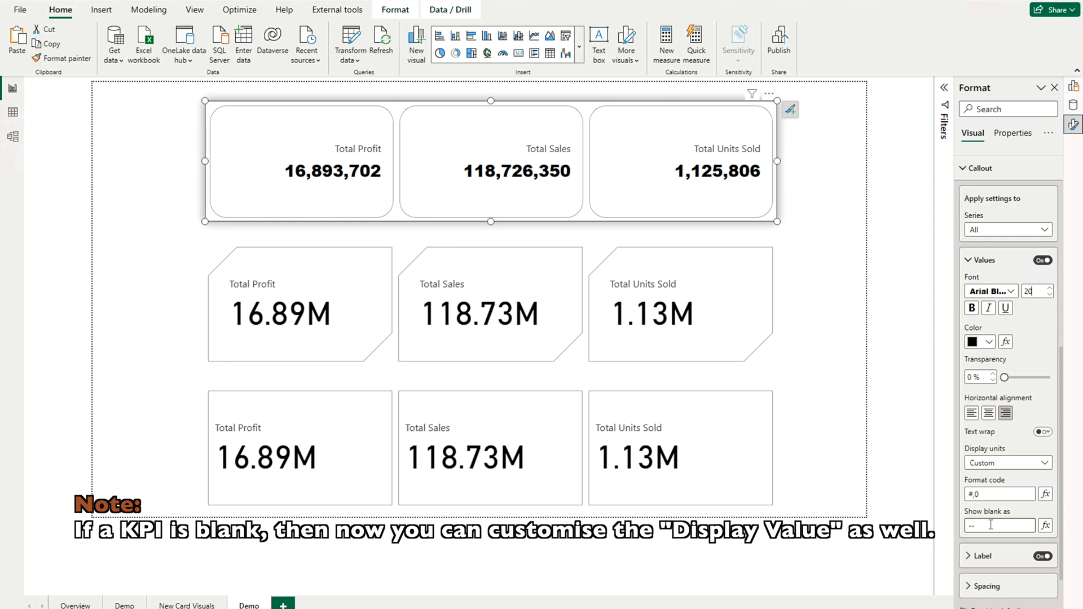
Show blank callout values as "Not Available" and view that setting's conditional formatting options without applying any
{"action": "left_click_drag", "start_coordinate": [1003, 525], "coordinate": [963, 530]}
{"action": "type", "text": "Not Available"}
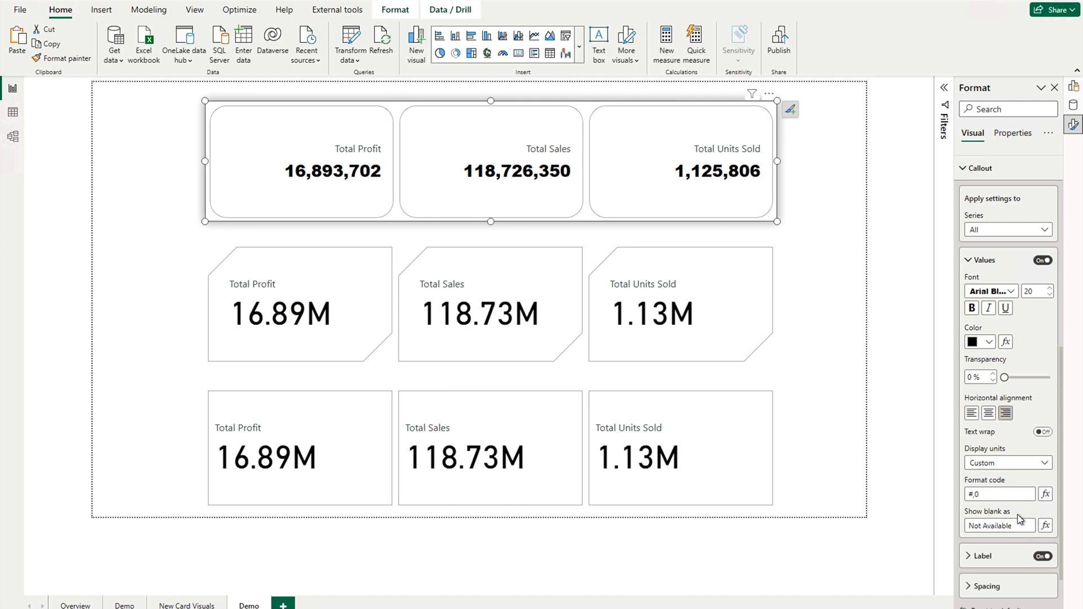
{"action": "left_click", "coordinate": [1046, 527]}
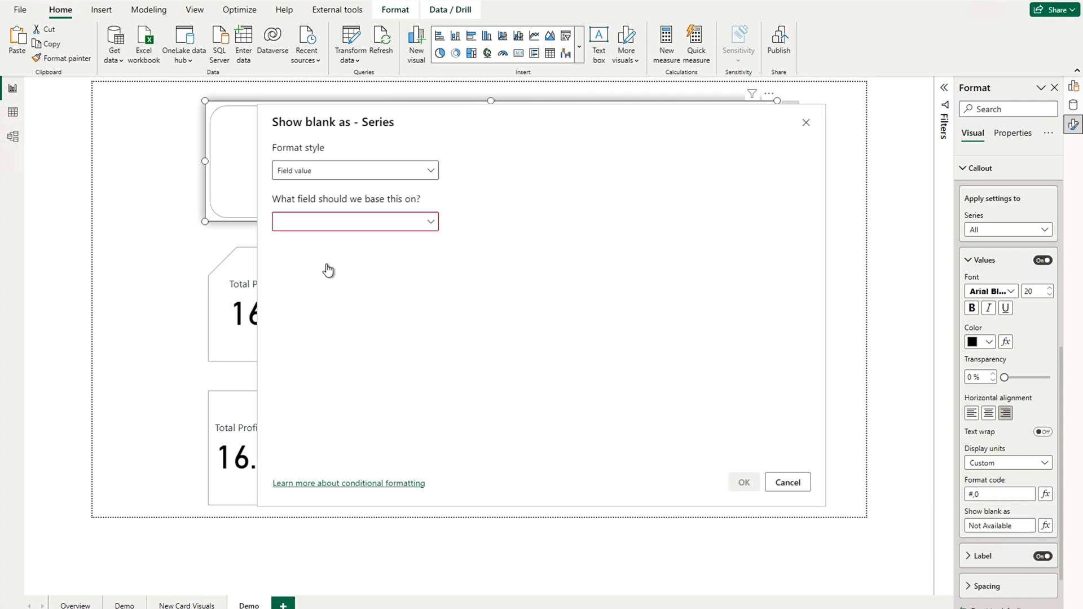
{"action": "left_click", "coordinate": [790, 484]}
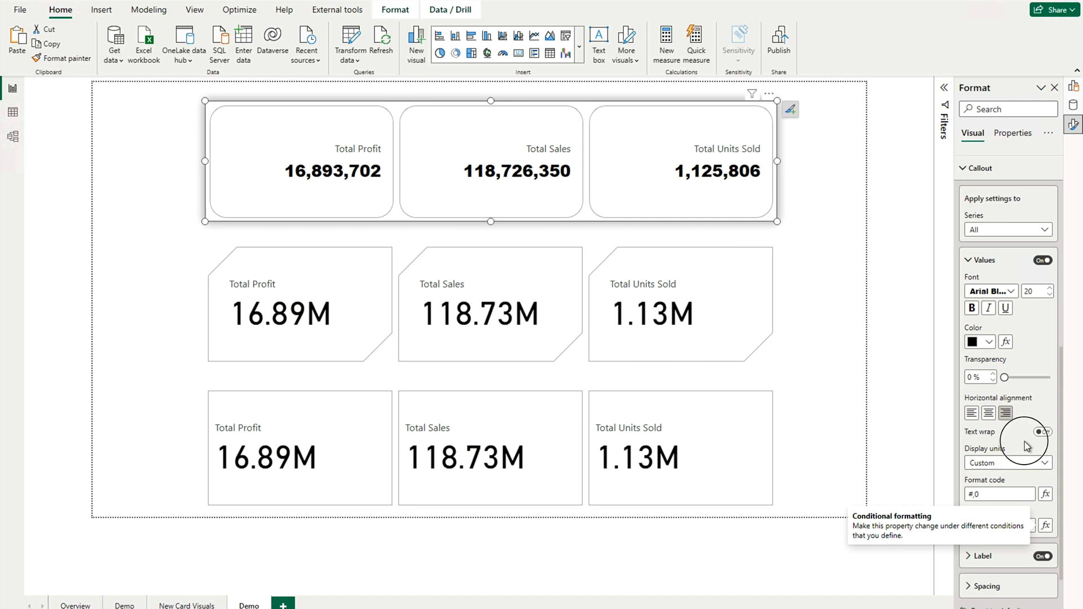
Expand the callout label settings and review the font, color, transparency and position options
{"action": "scroll", "coordinate": [1003, 433], "scroll_direction": "down", "scroll_amount": 2}
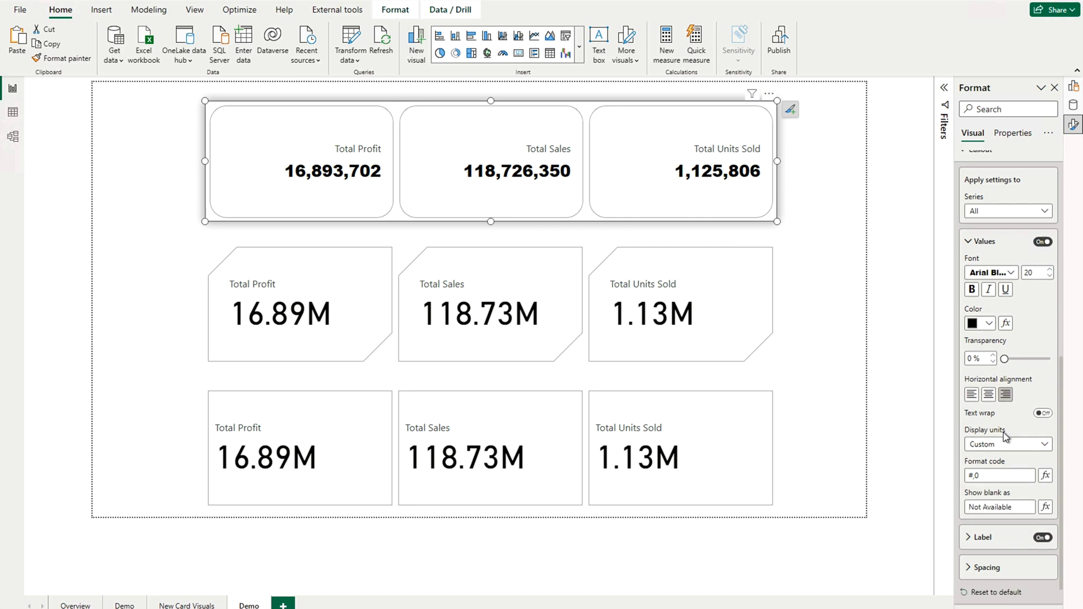
{"action": "left_click", "coordinate": [980, 495]}
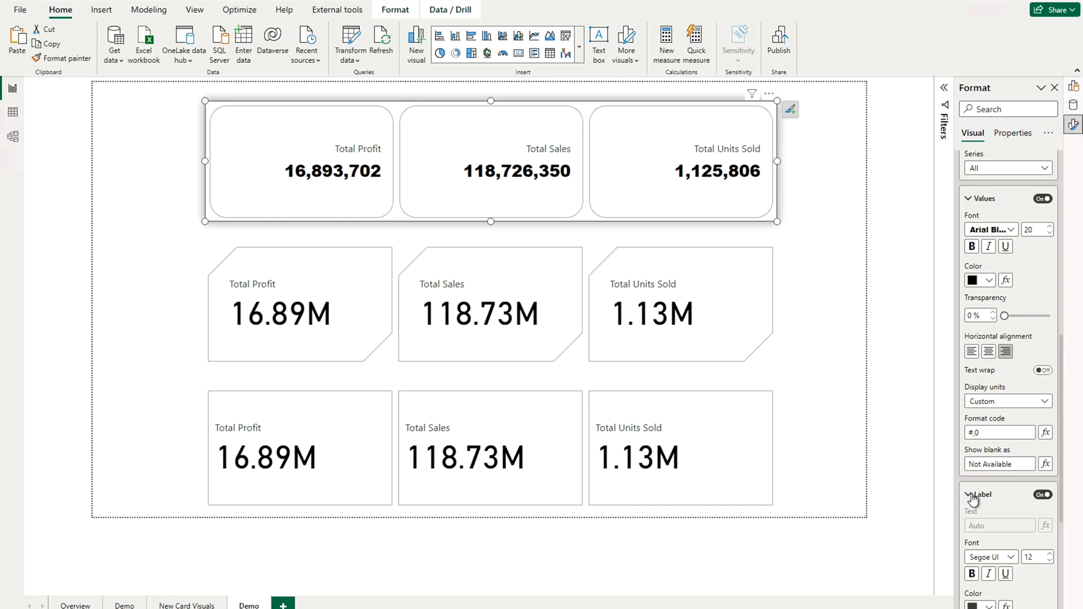
{"action": "scroll", "coordinate": [982, 497], "scroll_direction": "down", "scroll_amount": 2}
{"action": "scroll", "coordinate": [1016, 479], "scroll_direction": "down", "scroll_amount": 1}
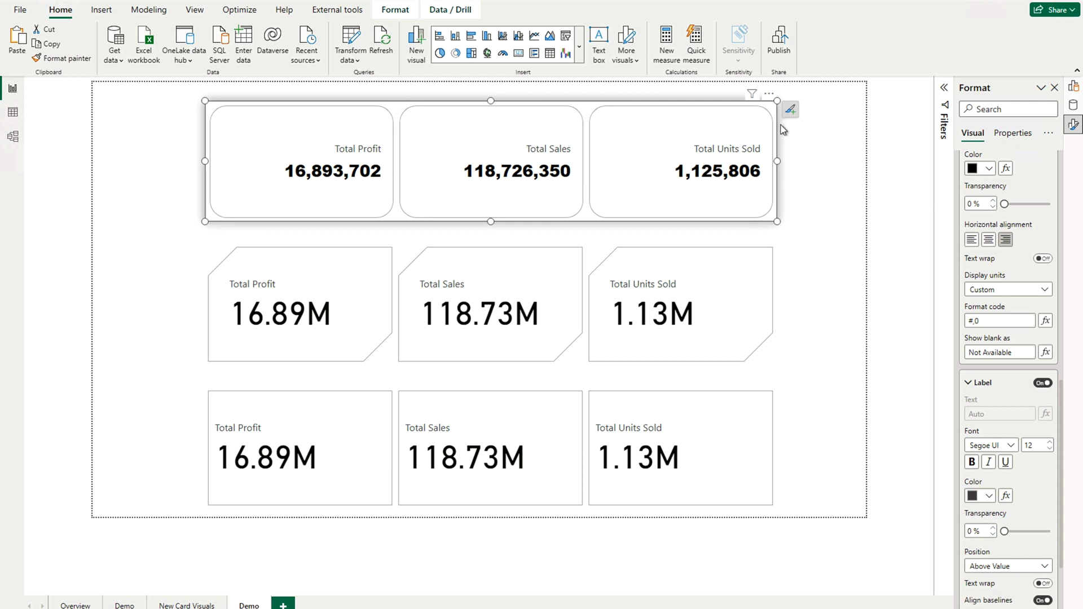
Reorder the upper card visual's data fields to Total Sales, Total Profit, Total Units Sold
{"action": "left_click", "coordinate": [790, 111]}
{"action": "left_click", "coordinate": [827, 142]}
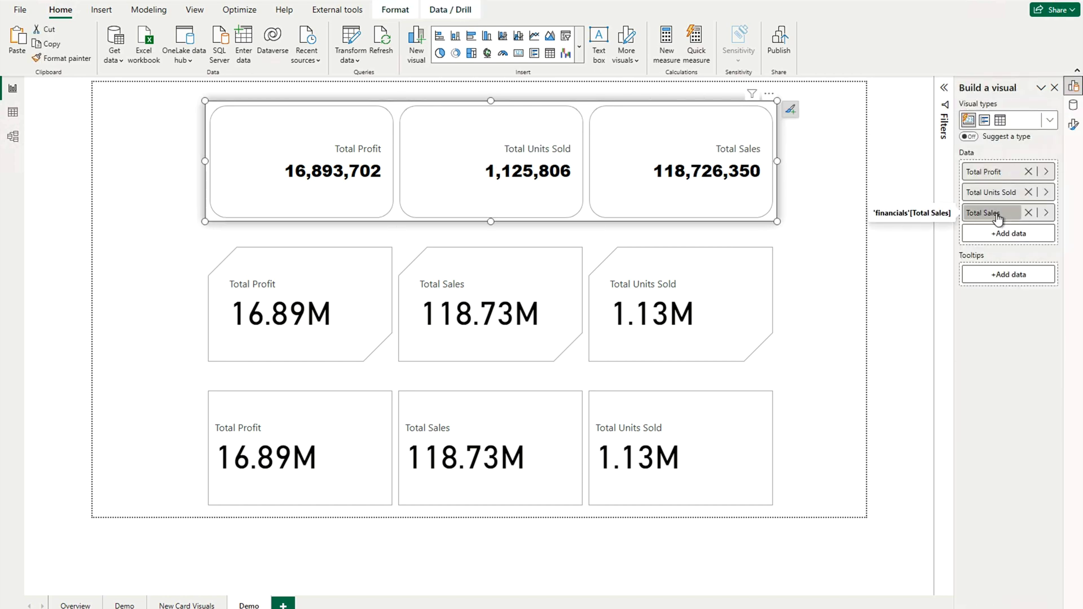
{"action": "left_click_drag", "start_coordinate": [998, 217], "coordinate": [997, 169]}
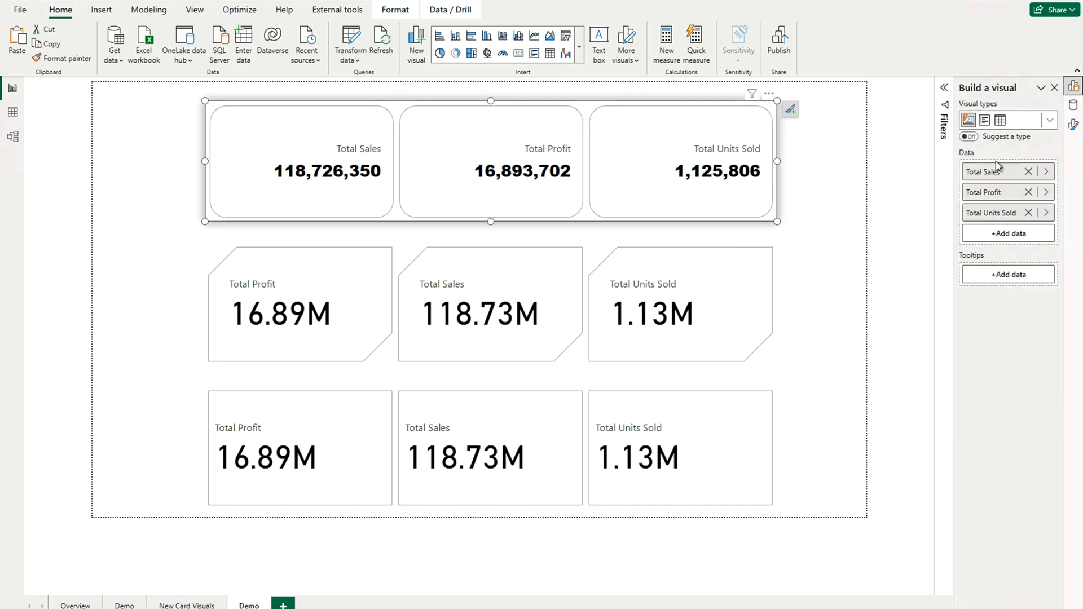
Move Total Units Sold ahead of Total Profit in the upper card visual and color all its callout labels dark blue
{"action": "left_click_drag", "start_coordinate": [994, 214], "coordinate": [994, 182]}
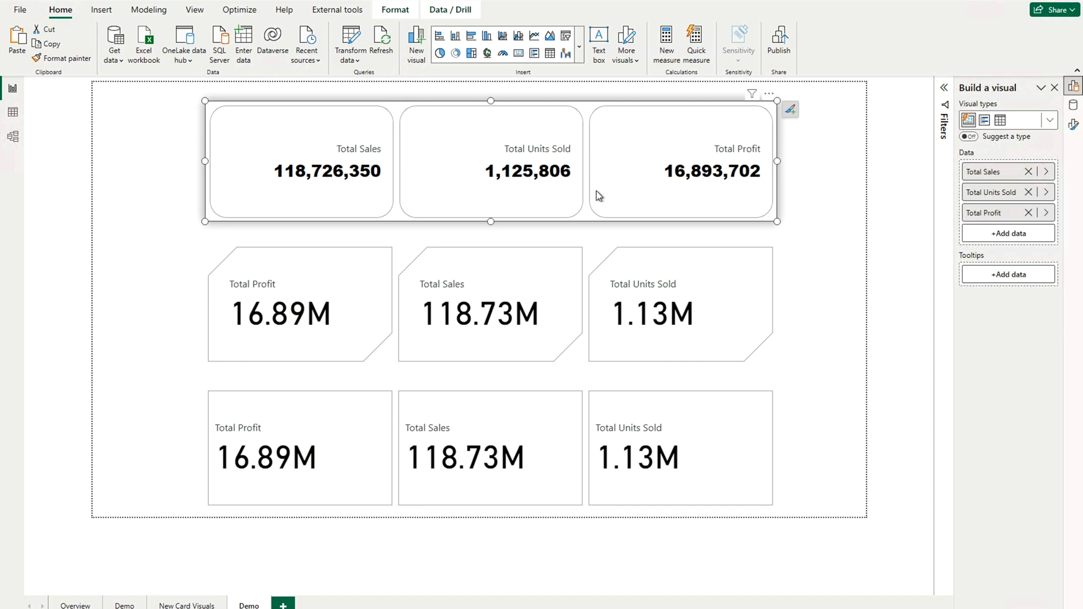
{"action": "left_click", "coordinate": [790, 109]}
{"action": "left_click", "coordinate": [848, 138]}
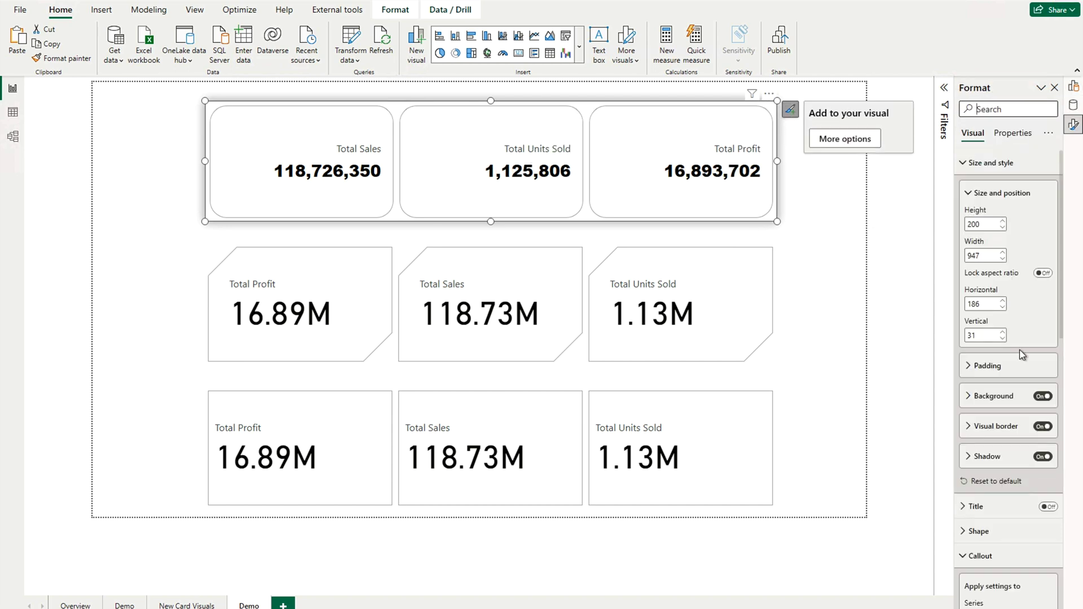
{"action": "scroll", "coordinate": [1036, 298], "scroll_direction": "down", "scroll_amount": 10}
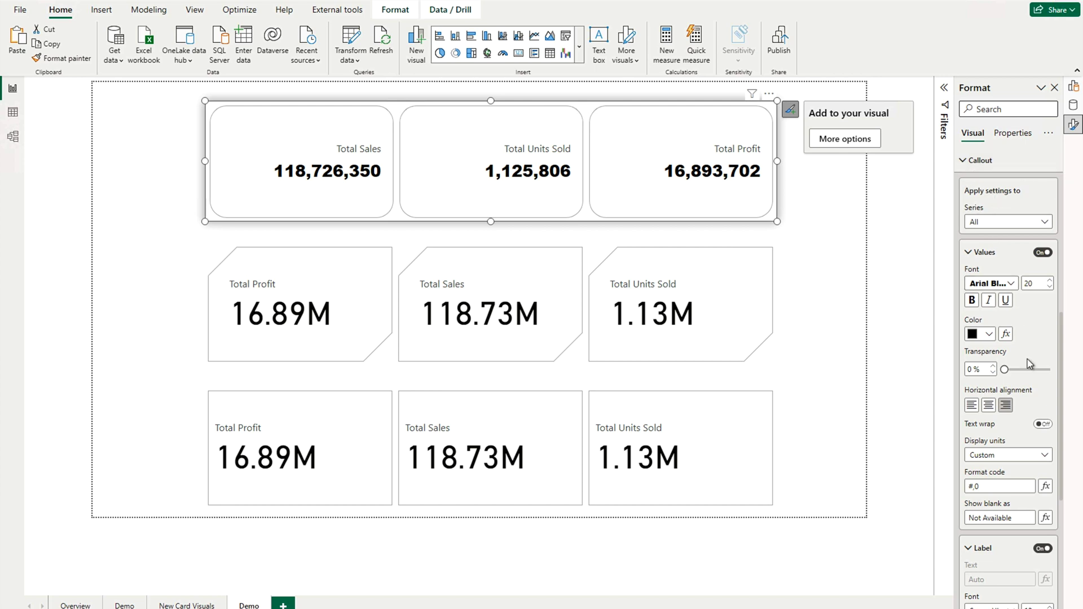
{"action": "left_click", "coordinate": [968, 252]}
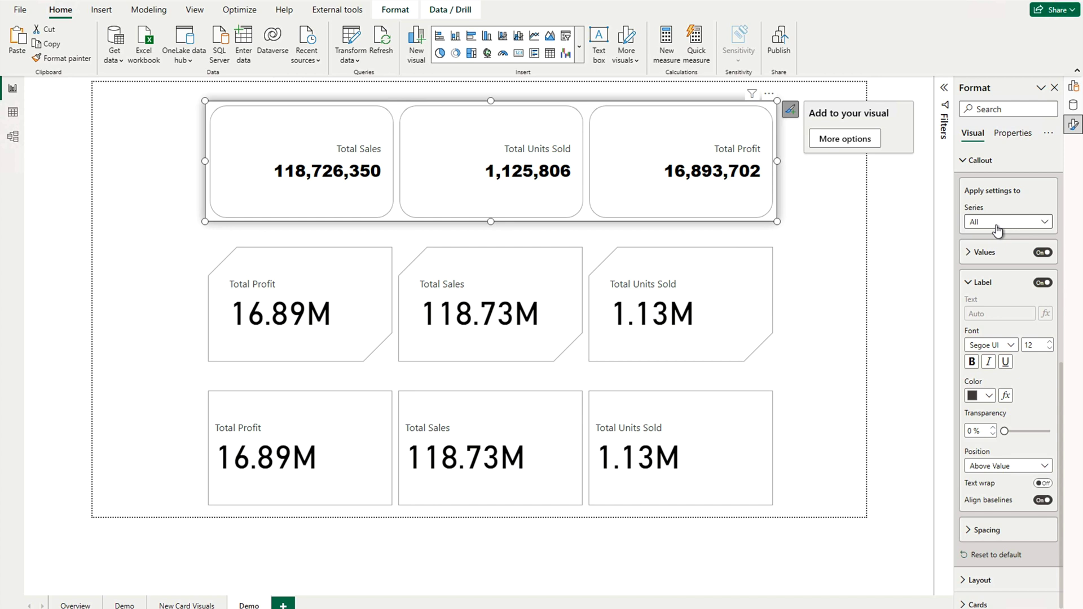
{"action": "left_click", "coordinate": [987, 396]}
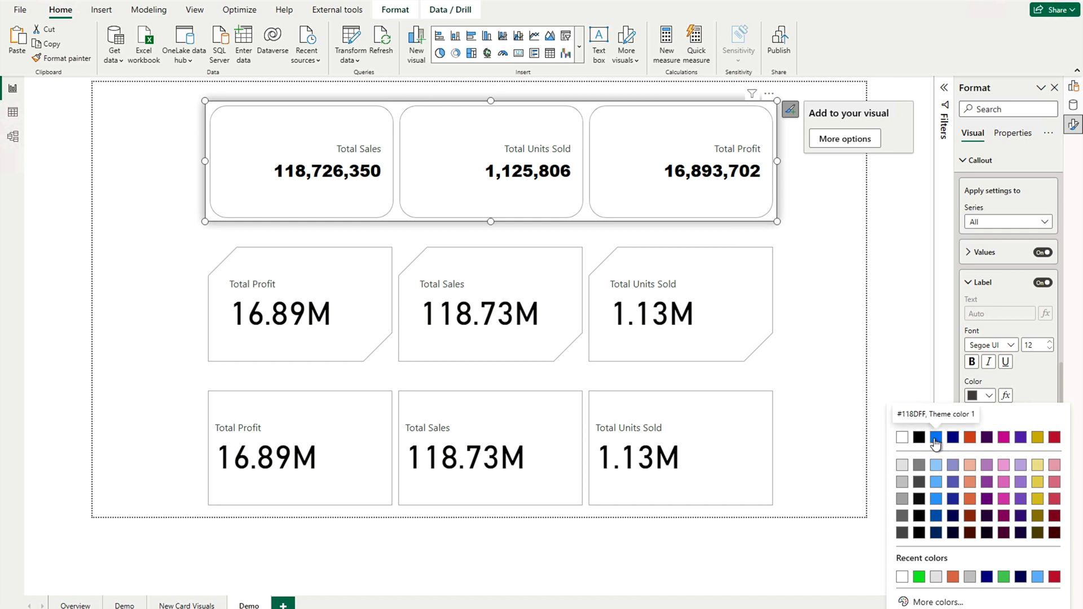
{"action": "left_click", "coordinate": [953, 437]}
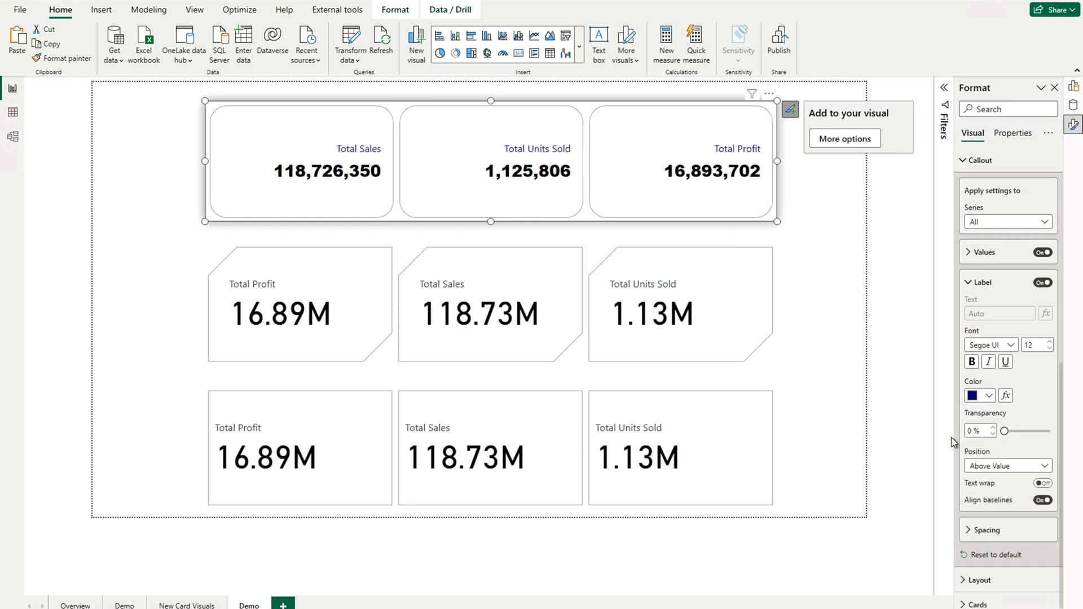
Try placing the callout labels below the values, and restore their position to Above Value
{"action": "left_click", "coordinate": [1034, 469]}
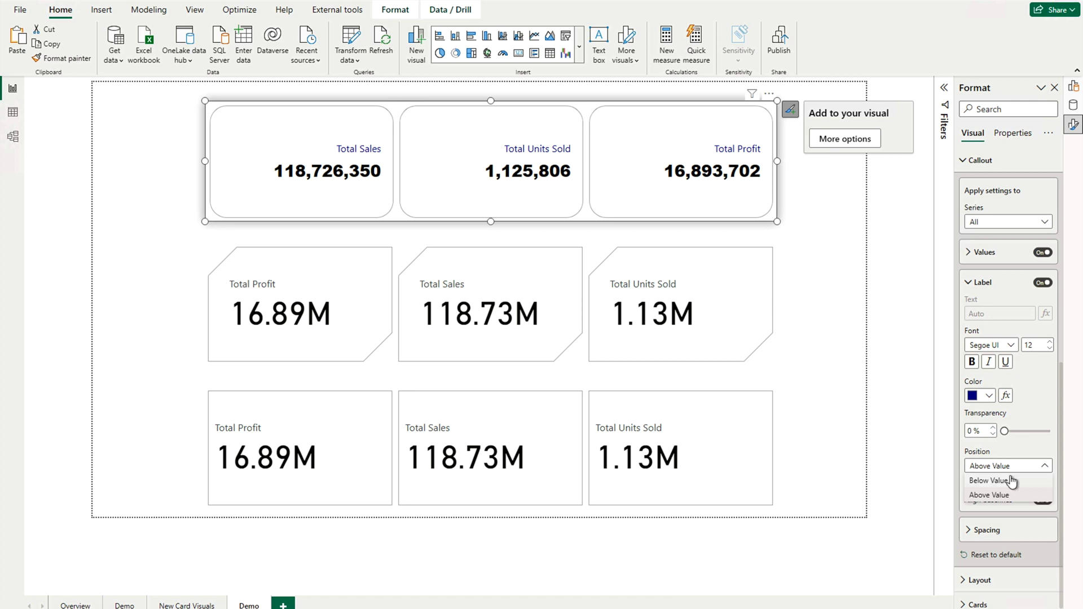
{"action": "left_click", "coordinate": [1024, 469]}
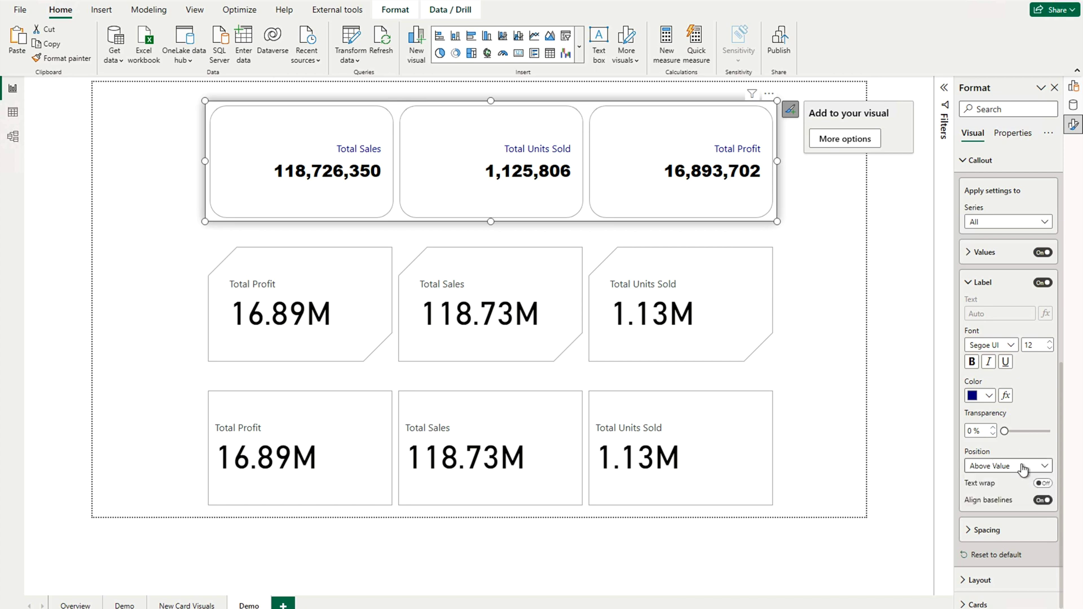
{"action": "left_click", "coordinate": [1024, 468]}
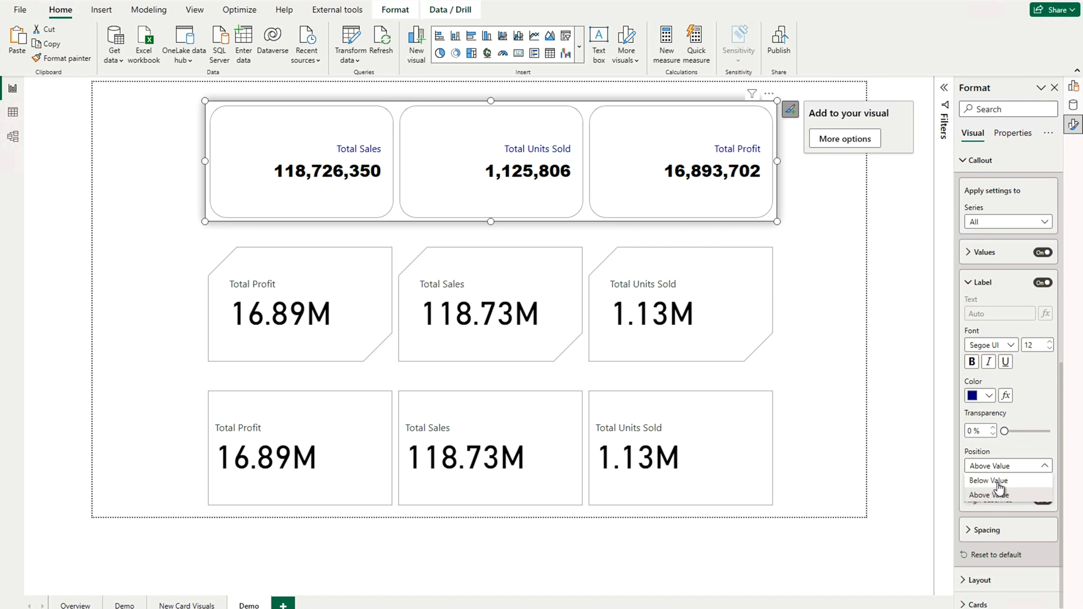
{"action": "left_click", "coordinate": [1000, 482]}
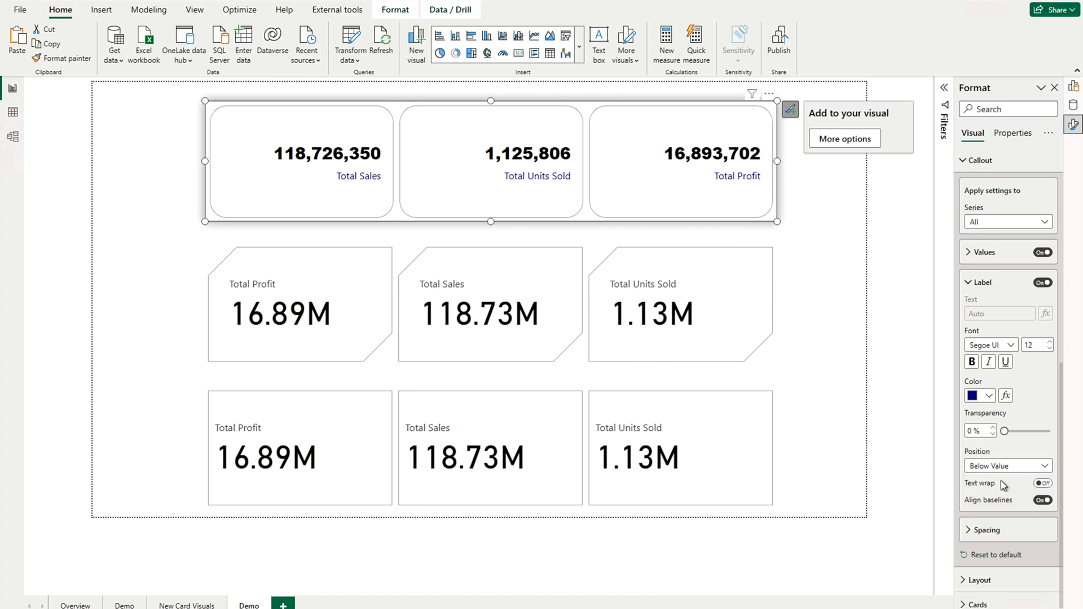
{"action": "left_click", "coordinate": [1016, 466]}
{"action": "left_click", "coordinate": [997, 497]}
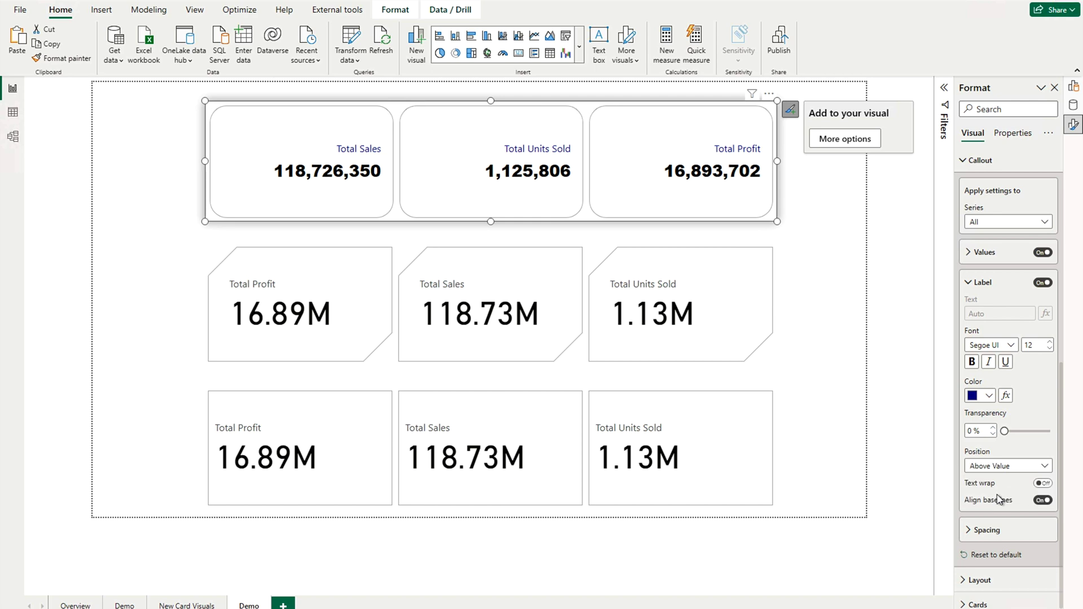
Set the vertical spacing between the callout labels and values to 15 px
{"action": "left_click", "coordinate": [968, 533]}
{"action": "scroll", "coordinate": [968, 537], "scroll_direction": "down", "scroll_amount": 1}
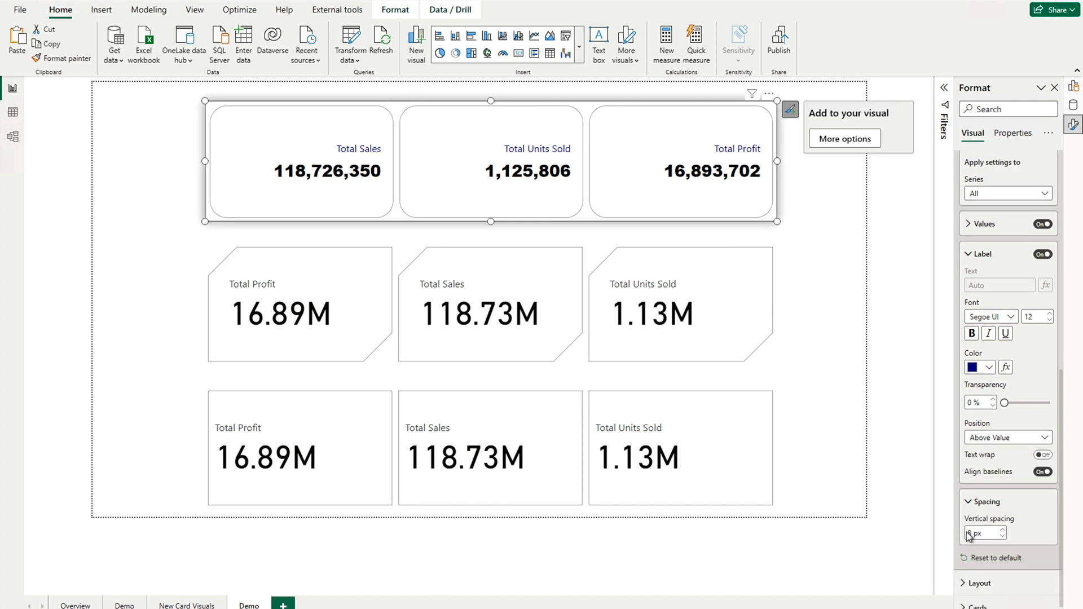
{"action": "double_click", "coordinate": [969, 525]}
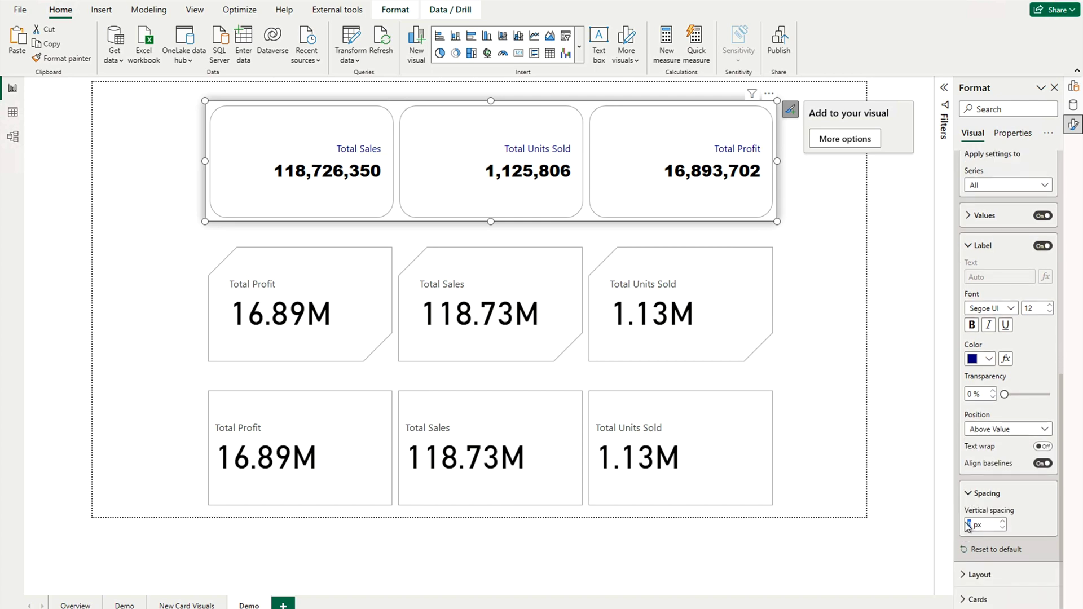
{"action": "type", "text": "15"}
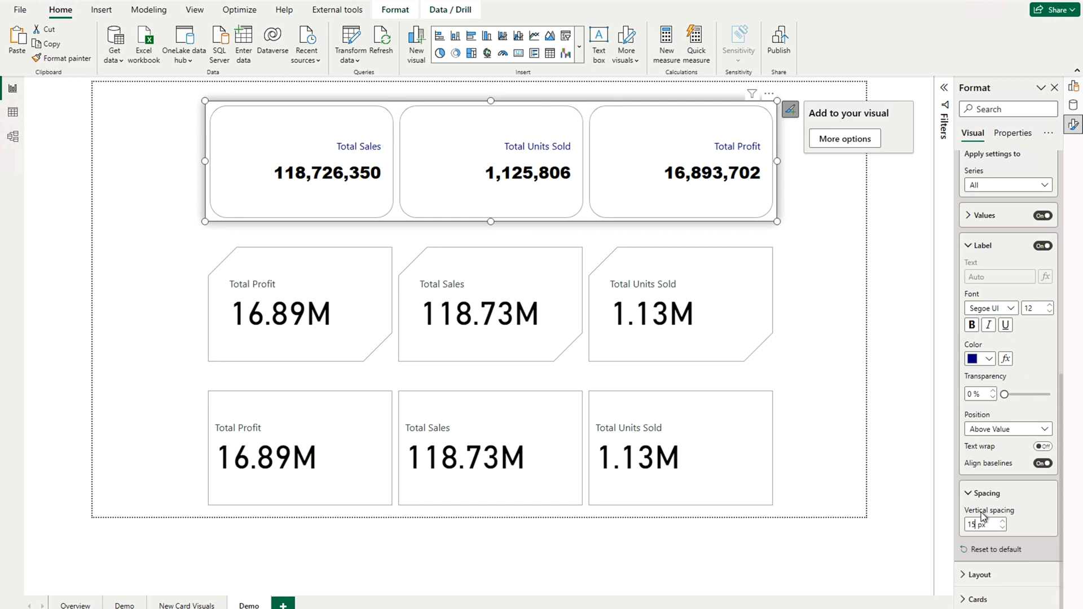
Try the top and bottom vertical alignments in the upper cards' layout settings, and return to middle alignment
{"action": "scroll", "coordinate": [1011, 394], "scroll_direction": "up", "scroll_amount": 5}
{"action": "left_click", "coordinate": [974, 237]}
{"action": "left_click", "coordinate": [962, 262]}
{"action": "left_click", "coordinate": [963, 262]}
{"action": "left_click", "coordinate": [962, 262]}
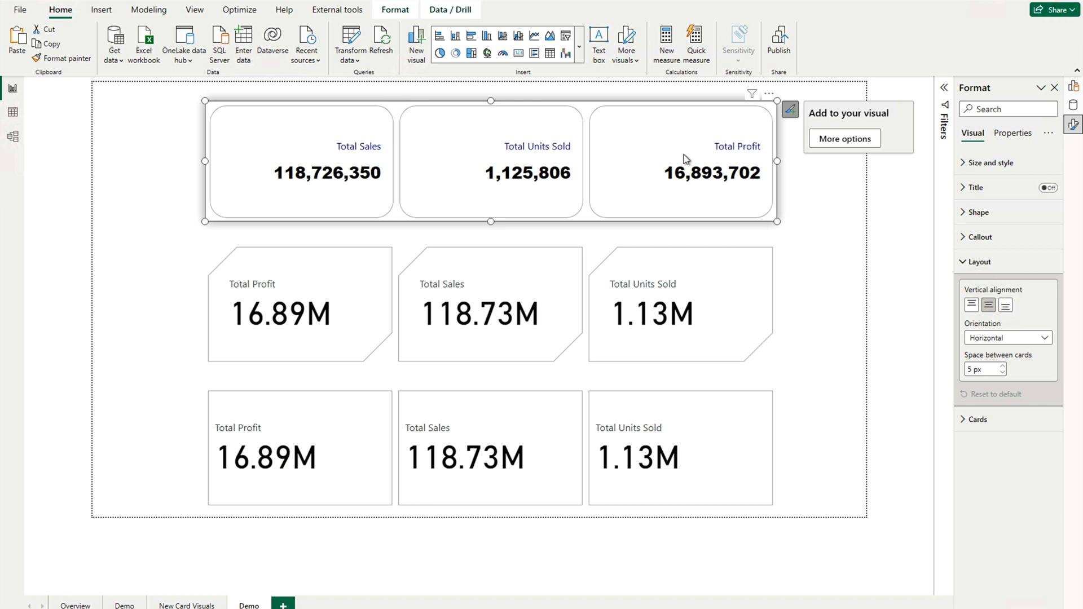
{"action": "left_click", "coordinate": [971, 305]}
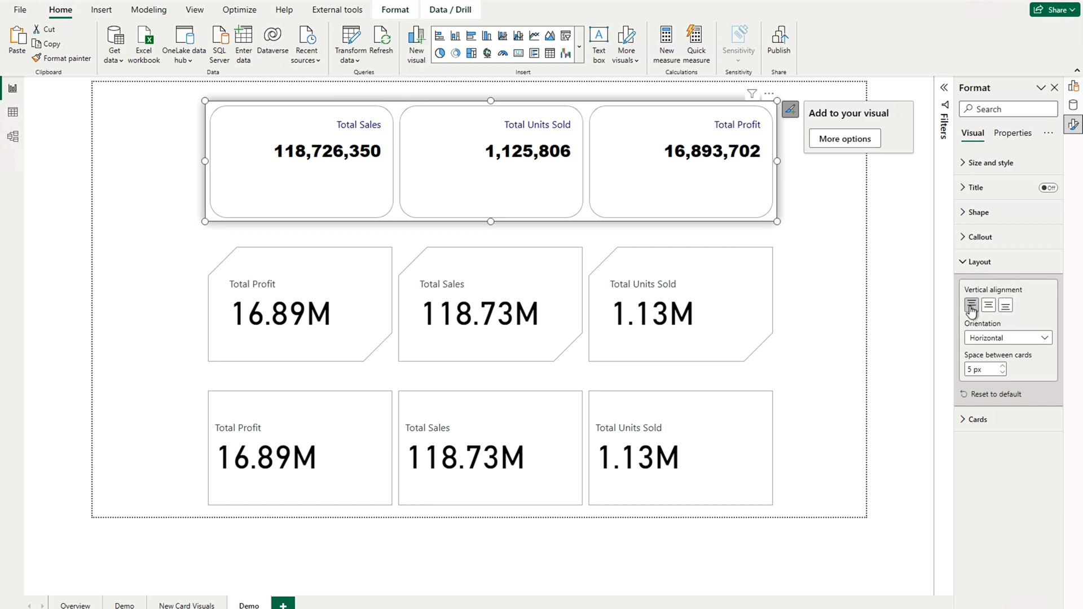
{"action": "left_click", "coordinate": [988, 307]}
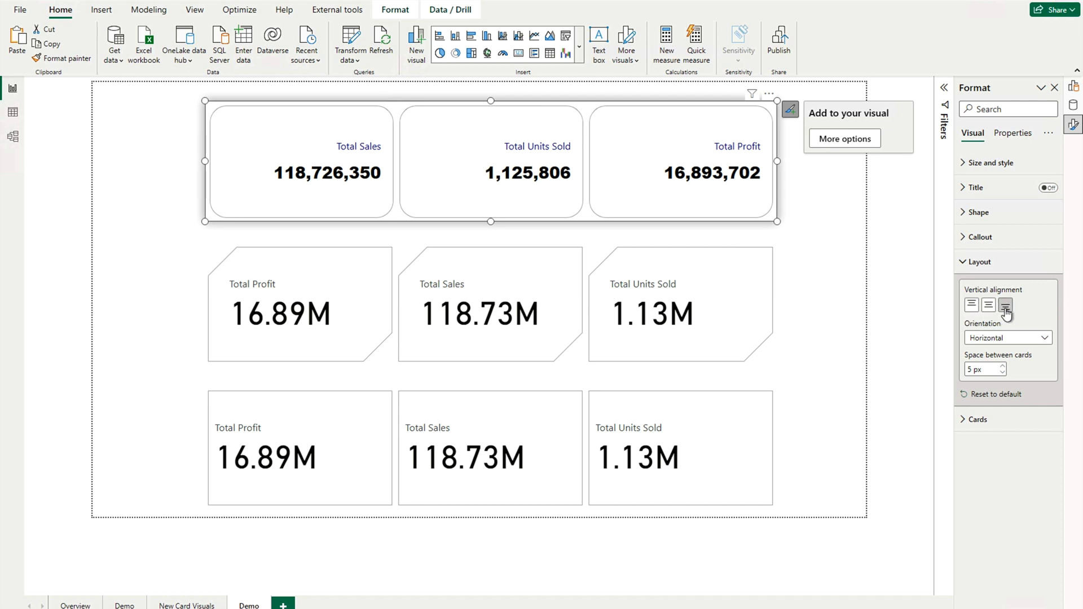
{"action": "left_click", "coordinate": [1005, 307]}
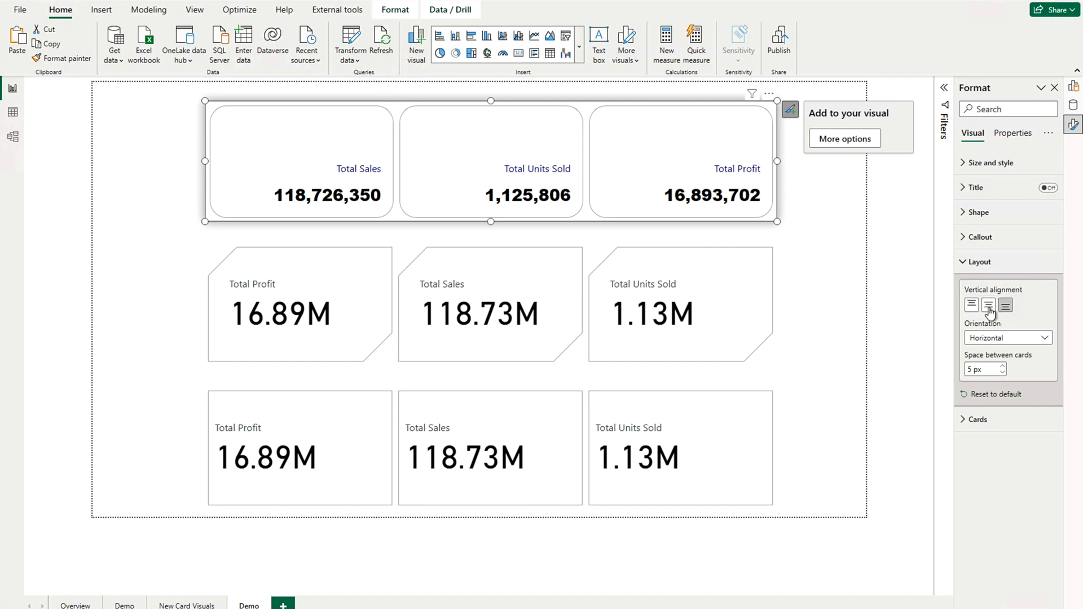
{"action": "left_click", "coordinate": [989, 305]}
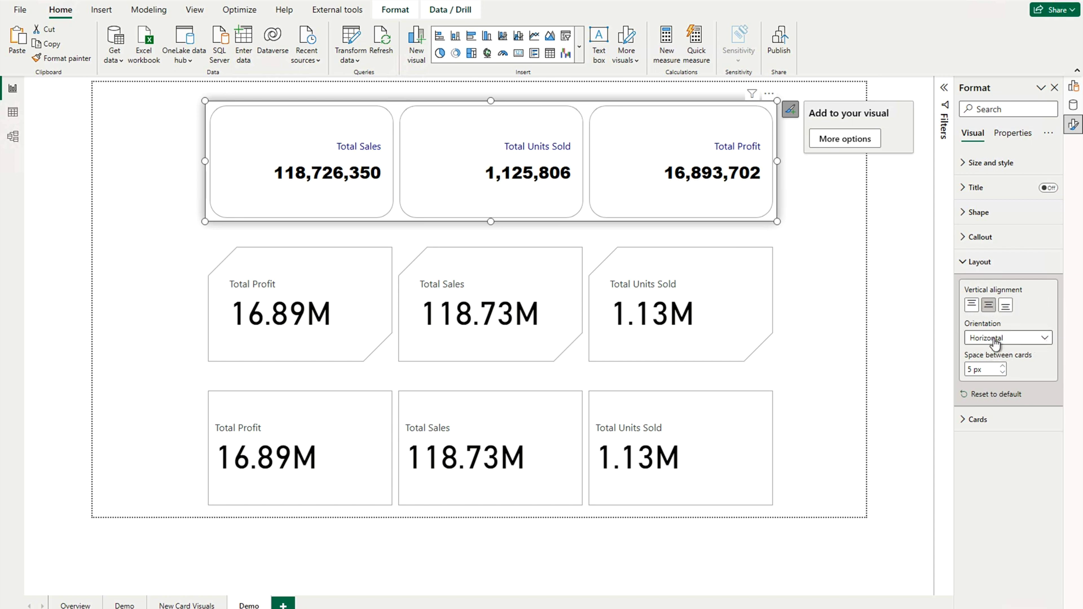
Try a vertical orientation for the upper card visual and stretch it down to the lower edge of the page
{"action": "left_click", "coordinate": [1038, 343]}
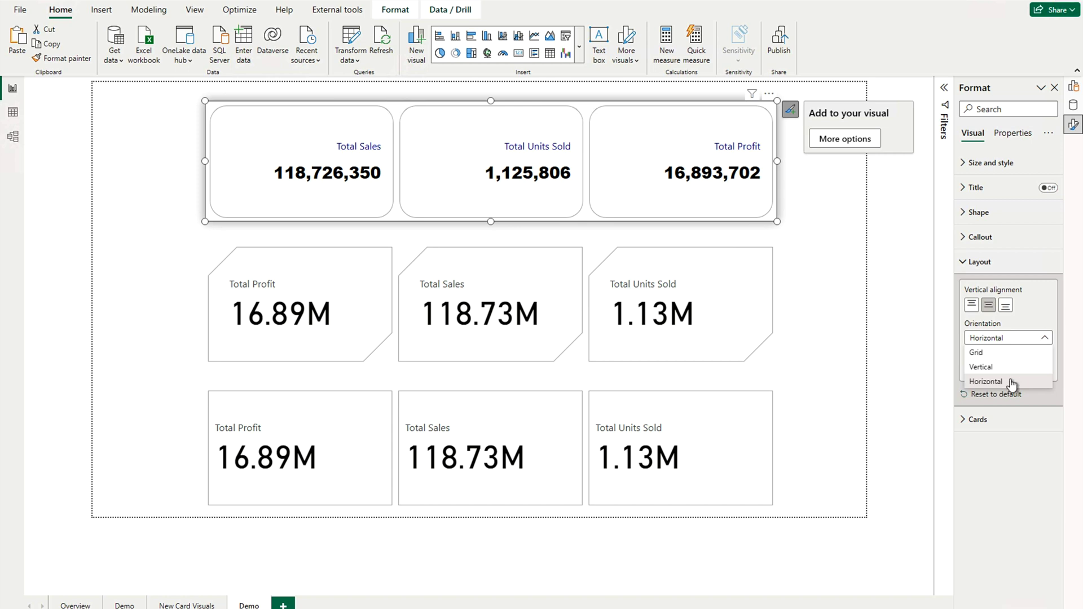
{"action": "left_click", "coordinate": [1000, 368]}
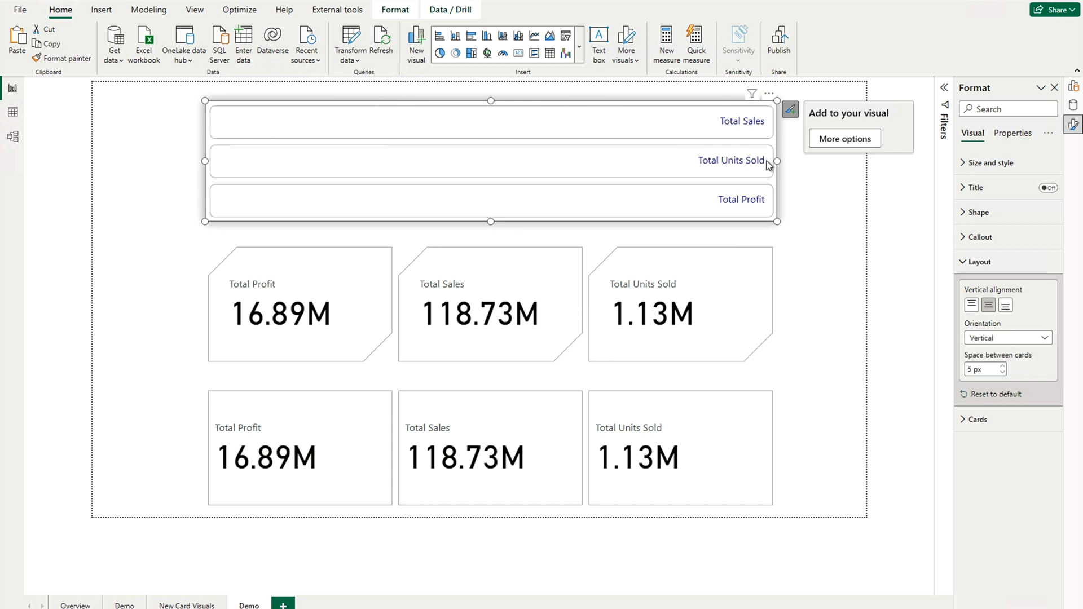
{"action": "left_click_drag", "start_coordinate": [491, 221], "coordinate": [488, 516]}
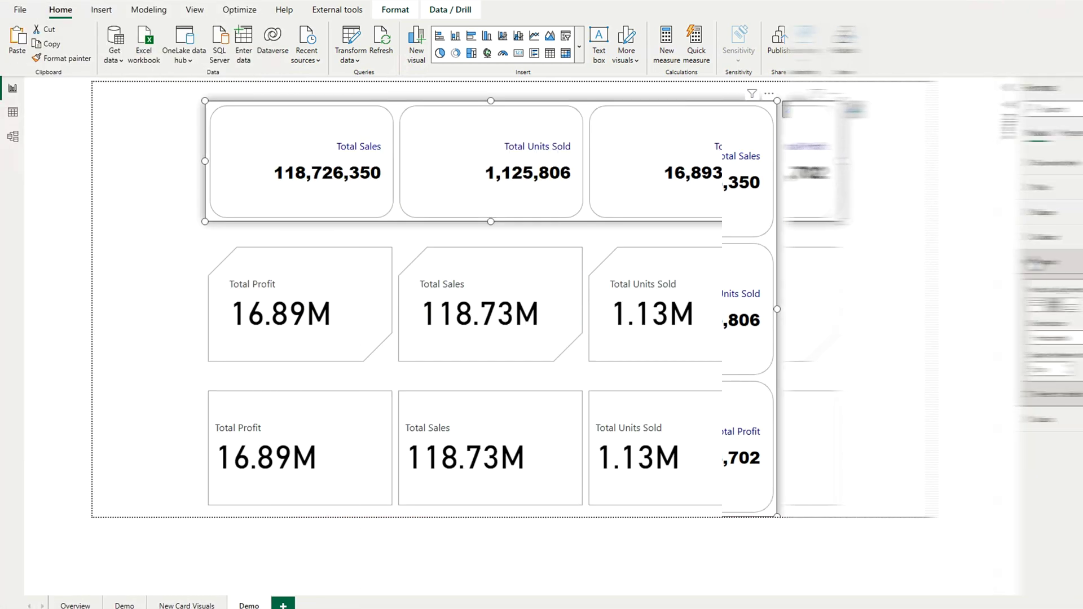
{"action": "left_click", "coordinate": [969, 262]}
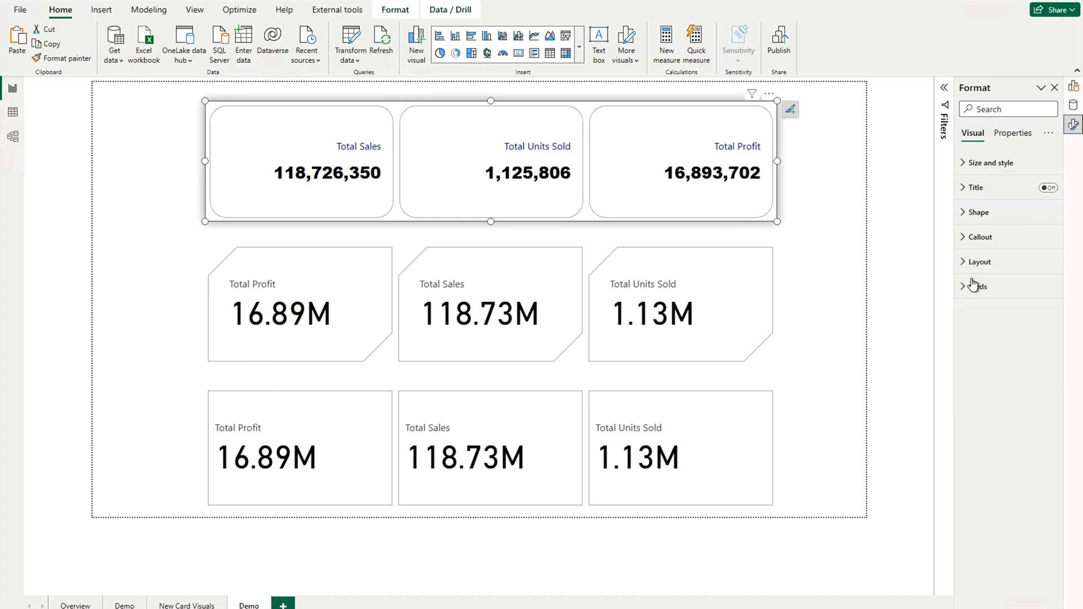
Apply the card settings to the Total Sales series only and enable its image options
{"action": "left_click", "coordinate": [967, 287]}
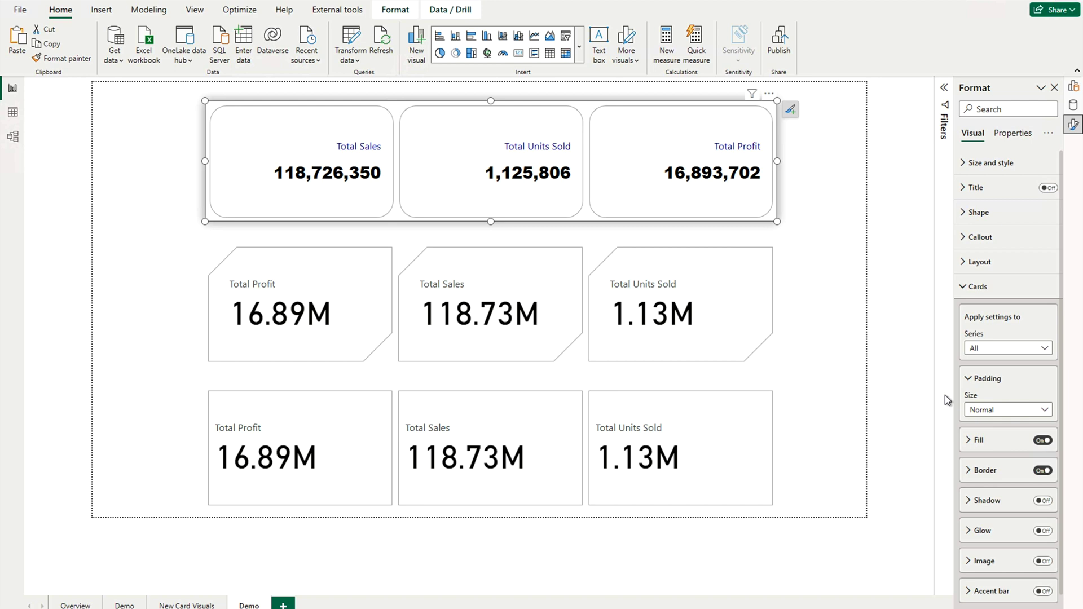
{"action": "left_click", "coordinate": [1009, 350]}
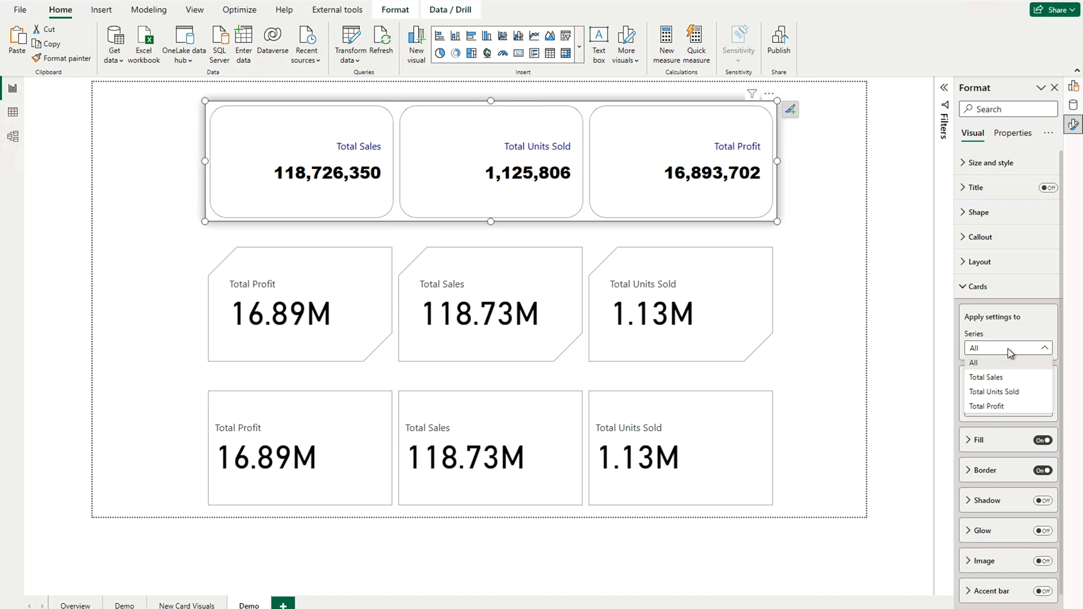
{"action": "left_click", "coordinate": [996, 378]}
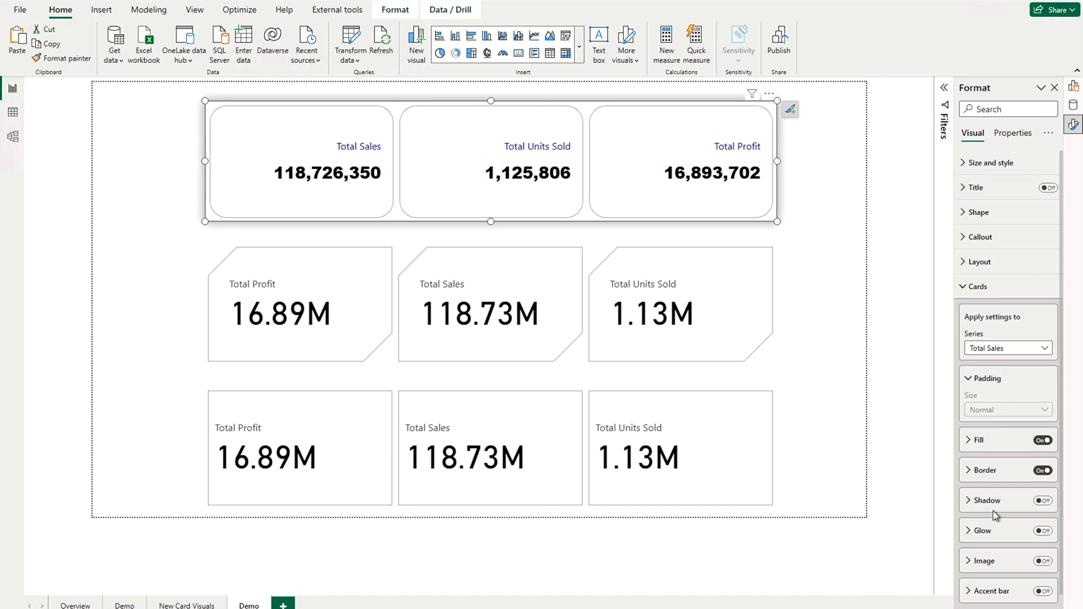
{"action": "left_click", "coordinate": [1042, 561]}
{"action": "scroll", "coordinate": [984, 543], "scroll_direction": "down", "scroll_amount": 1}
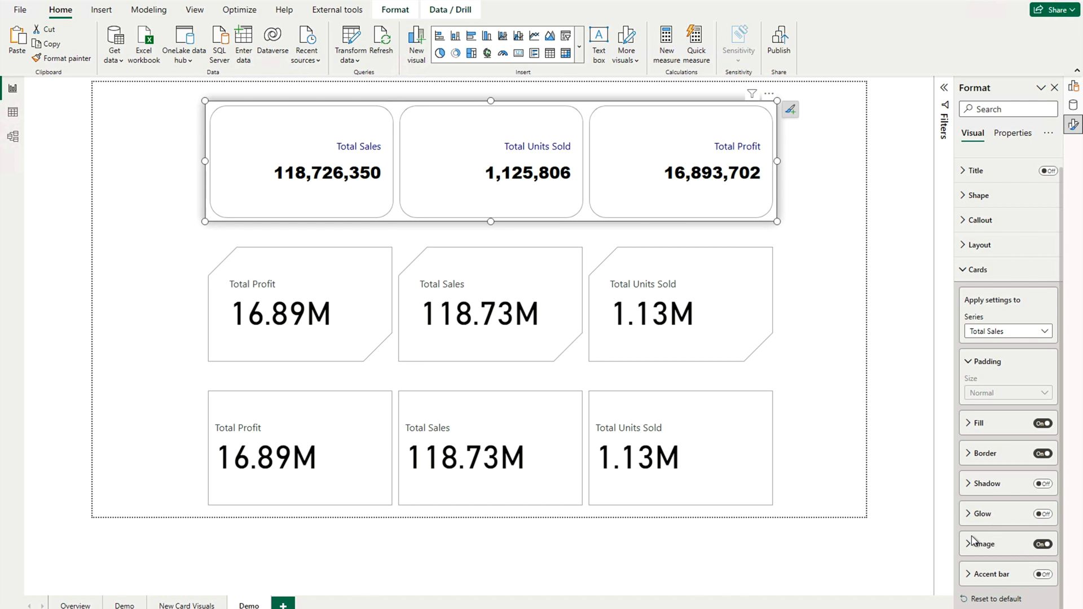
{"action": "left_click", "coordinate": [972, 545]}
{"action": "scroll", "coordinate": [972, 545], "scroll_direction": "down", "scroll_amount": 3}
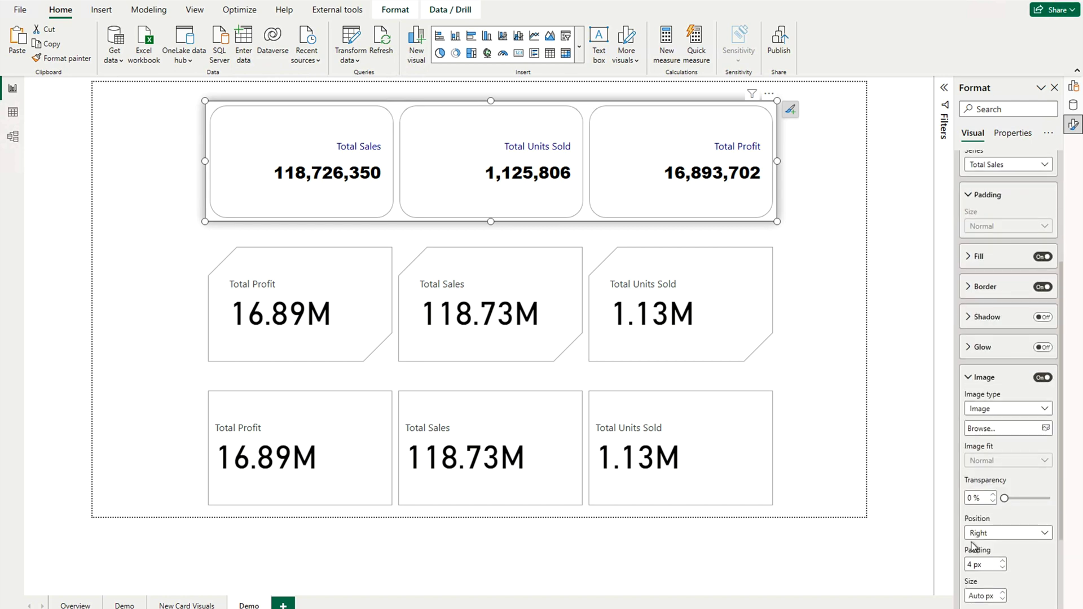
Keep the image type as Image and insert the sales picture from the Downloads folder into the Total Sales card
{"action": "left_click", "coordinate": [994, 411]}
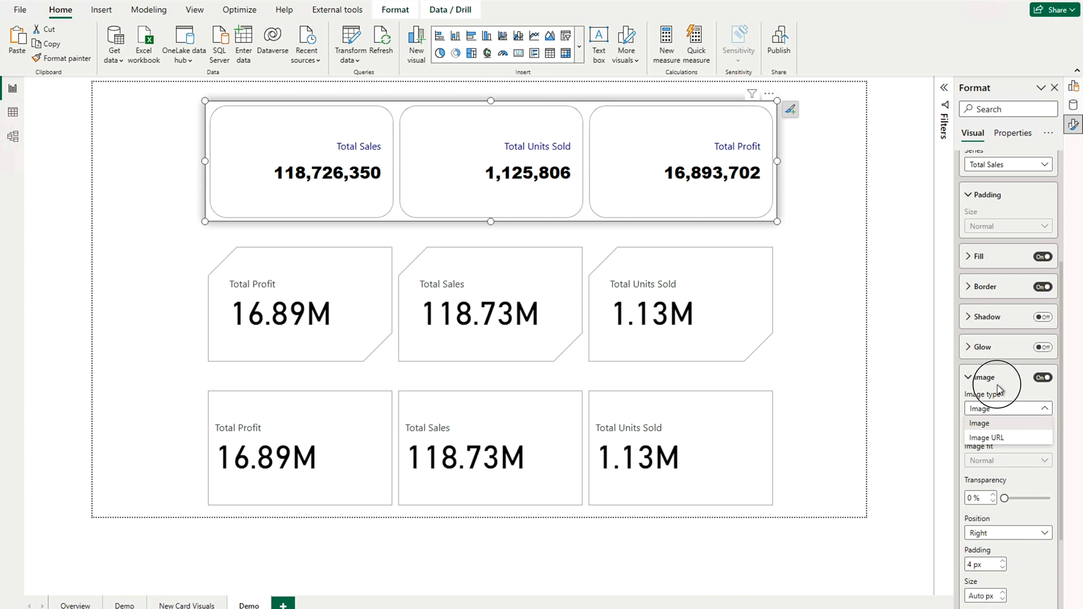
{"action": "left_click", "coordinate": [999, 389]}
{"action": "left_click", "coordinate": [1046, 428]}
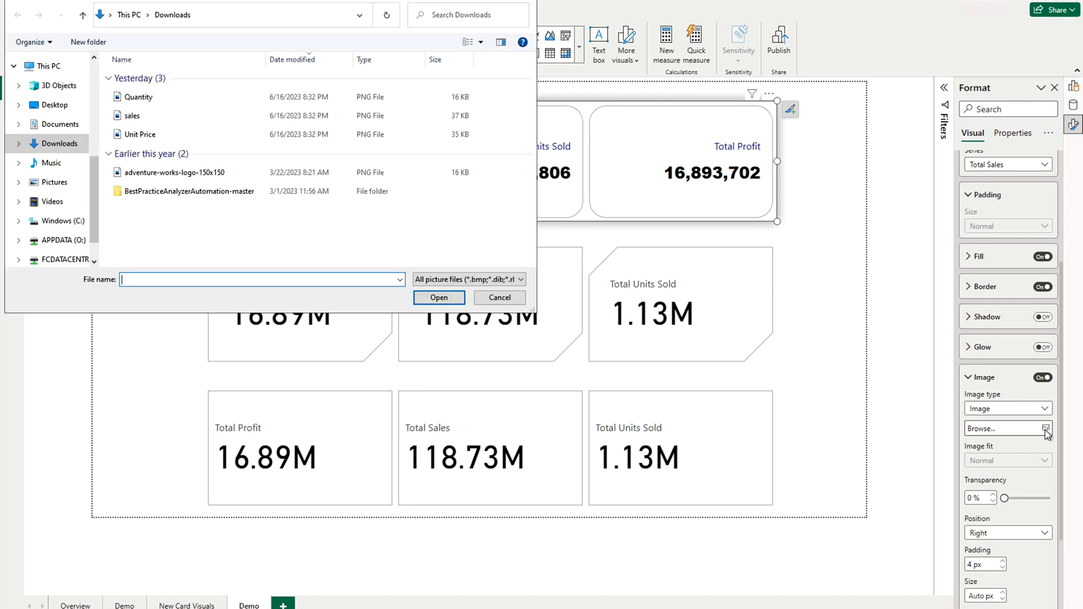
{"action": "left_click", "coordinate": [136, 119]}
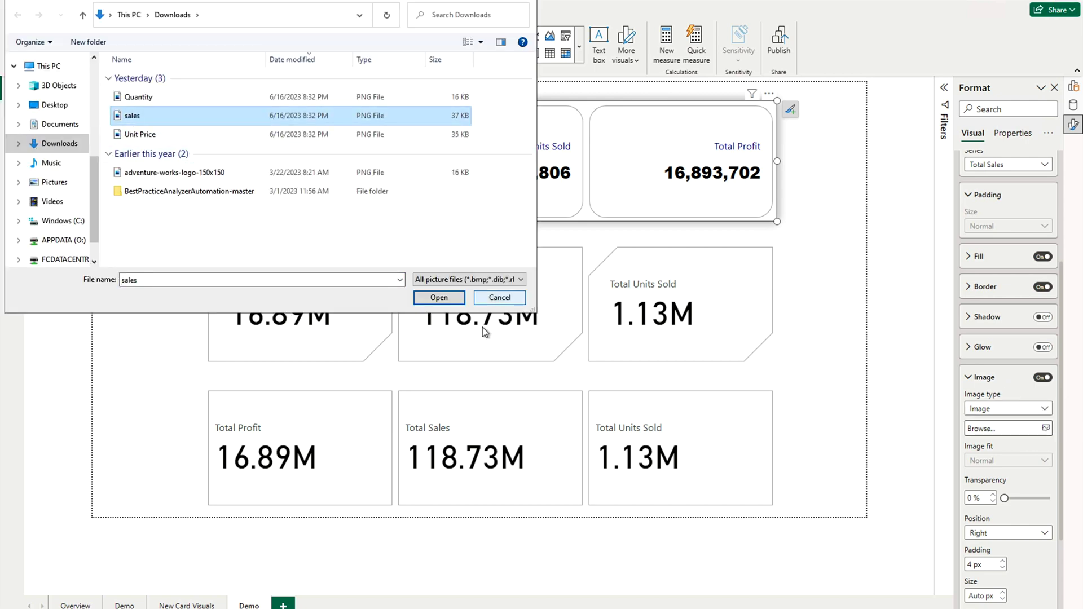
{"action": "left_click", "coordinate": [437, 299]}
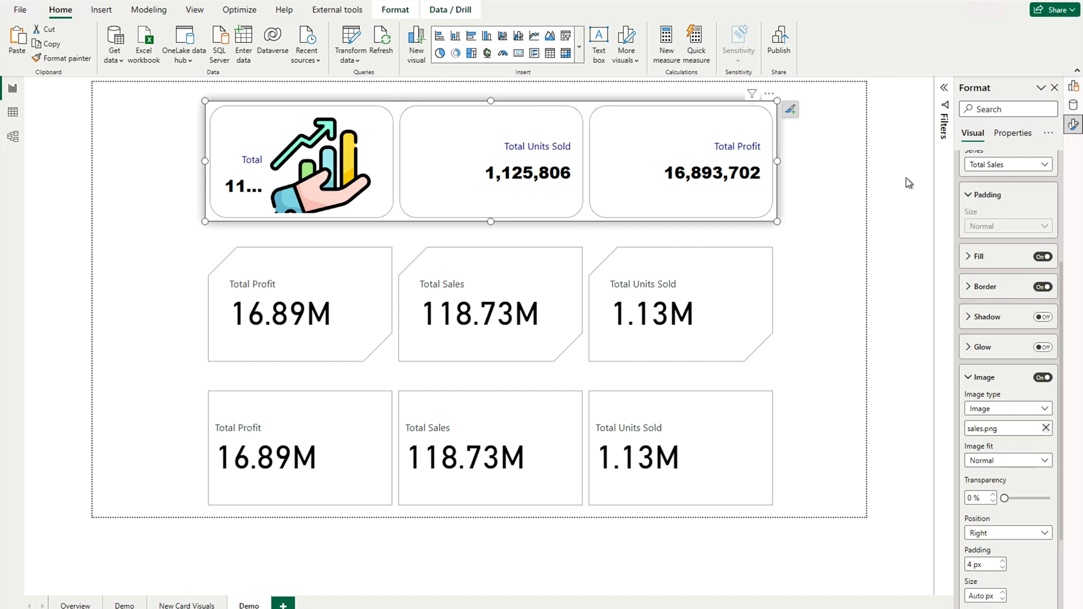
Insert the Unit Price picture from the Downloads folder into the Total Units Sold card
{"action": "left_click", "coordinate": [1007, 164]}
{"action": "left_click", "coordinate": [996, 223]}
{"action": "left_click", "coordinate": [1046, 428]}
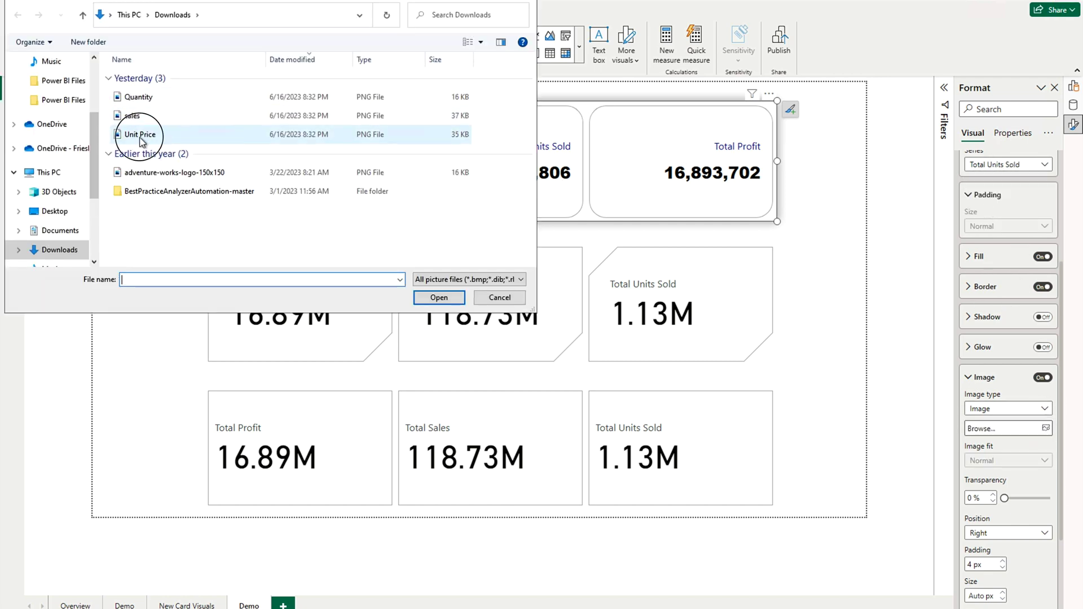
{"action": "double_click", "coordinate": [140, 134]}
Insert the Quantity picture from the Downloads folder into the Total Profit card
{"action": "left_click", "coordinate": [1007, 164]}
{"action": "left_click", "coordinate": [993, 224]}
{"action": "left_click", "coordinate": [1046, 428]}
{"action": "left_click", "coordinate": [139, 96]}
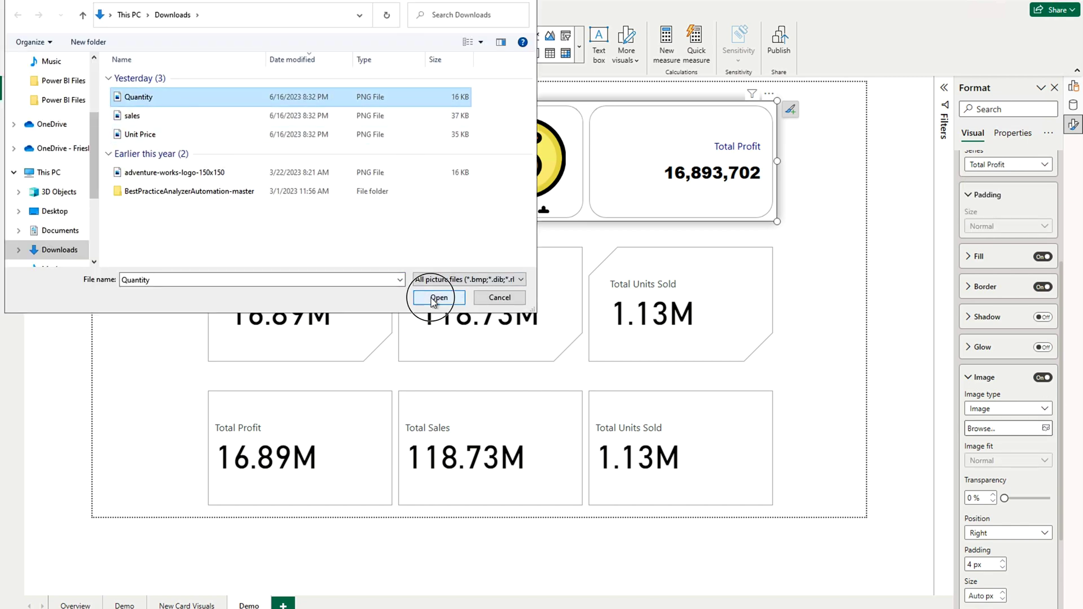
{"action": "left_click", "coordinate": [438, 298]}
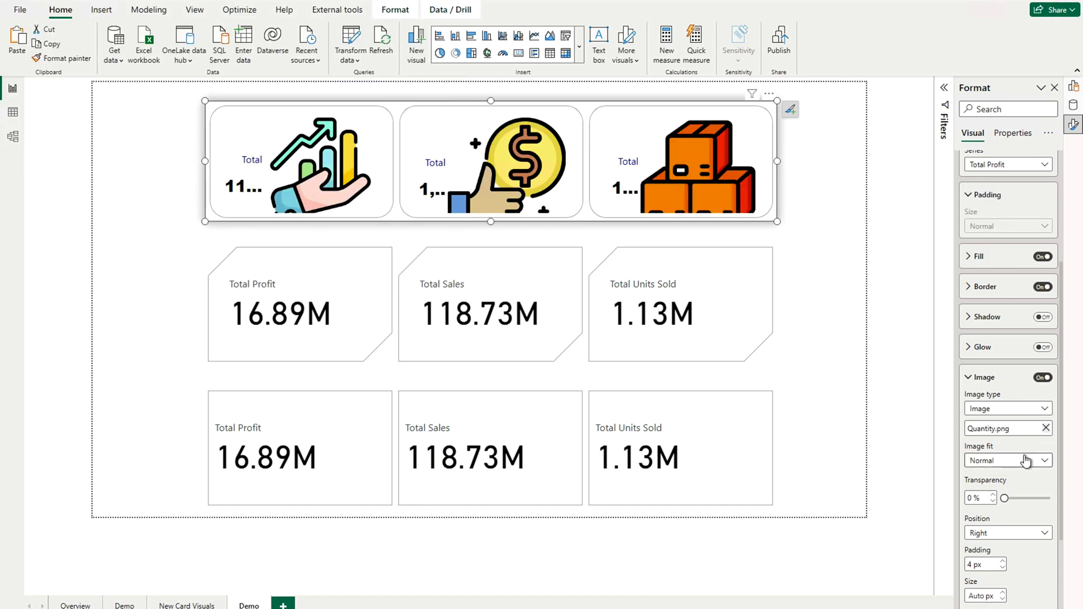
Set the image fit to Fit for the Total Profit and Total Units Sold cards
{"action": "left_click", "coordinate": [991, 460]}
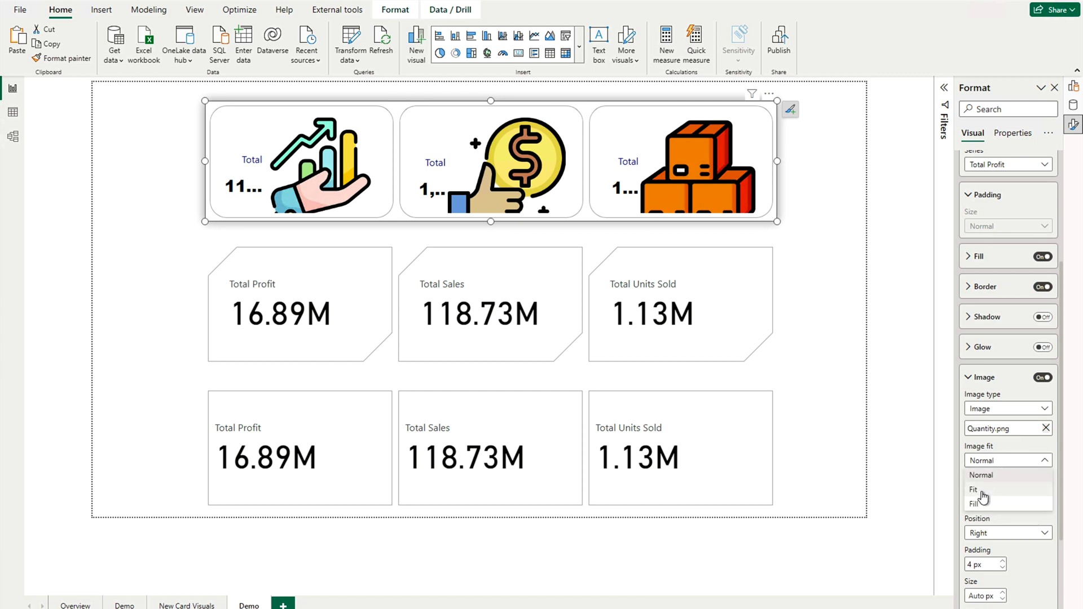
{"action": "left_click", "coordinate": [982, 491]}
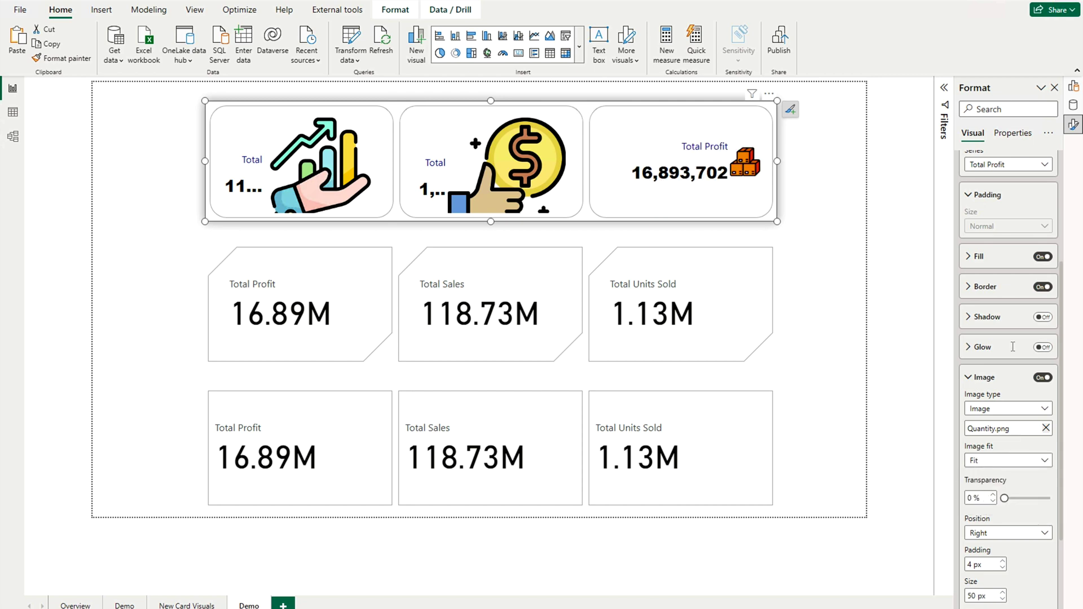
{"action": "left_click", "coordinate": [998, 166]}
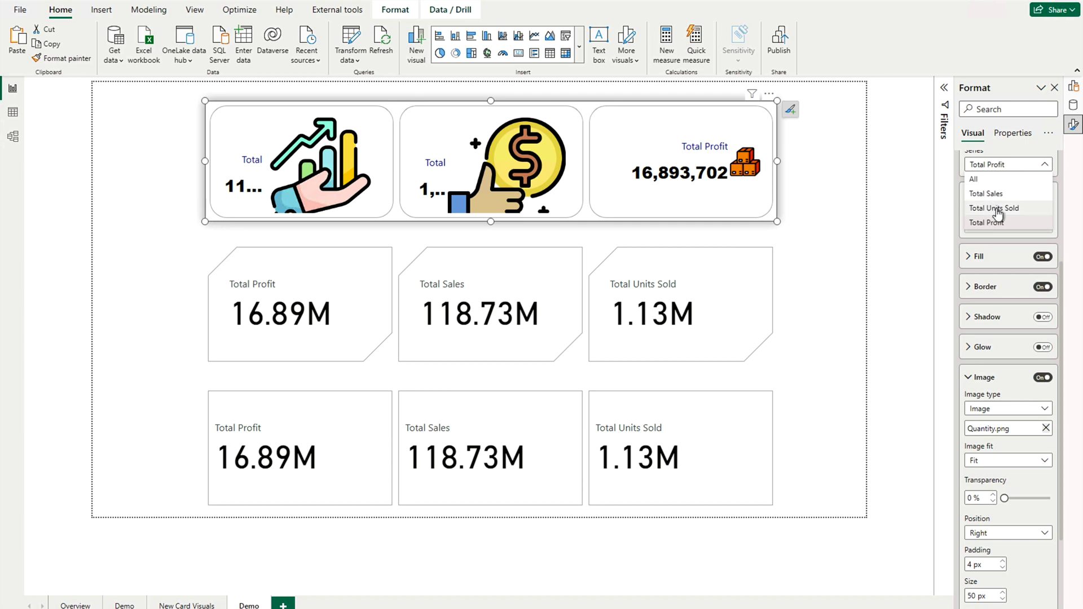
{"action": "left_click", "coordinate": [996, 208]}
{"action": "left_click", "coordinate": [996, 467]}
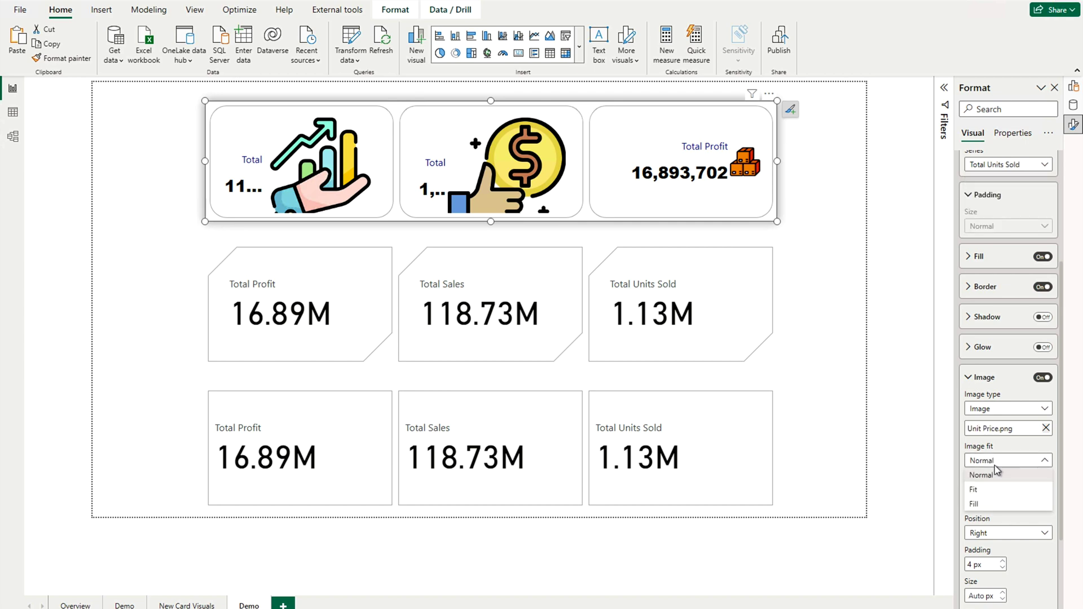
{"action": "left_click", "coordinate": [985, 495]}
Set the image fit to Fit for the Total Sales card
{"action": "left_click", "coordinate": [996, 168]}
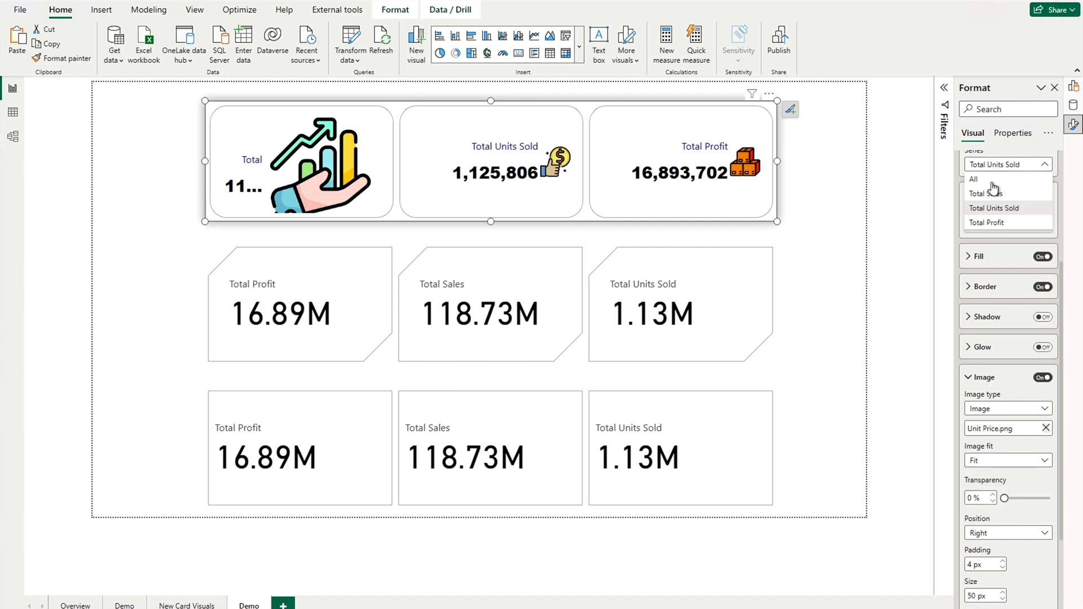
{"action": "left_click", "coordinate": [988, 194]}
{"action": "left_click", "coordinate": [995, 462]}
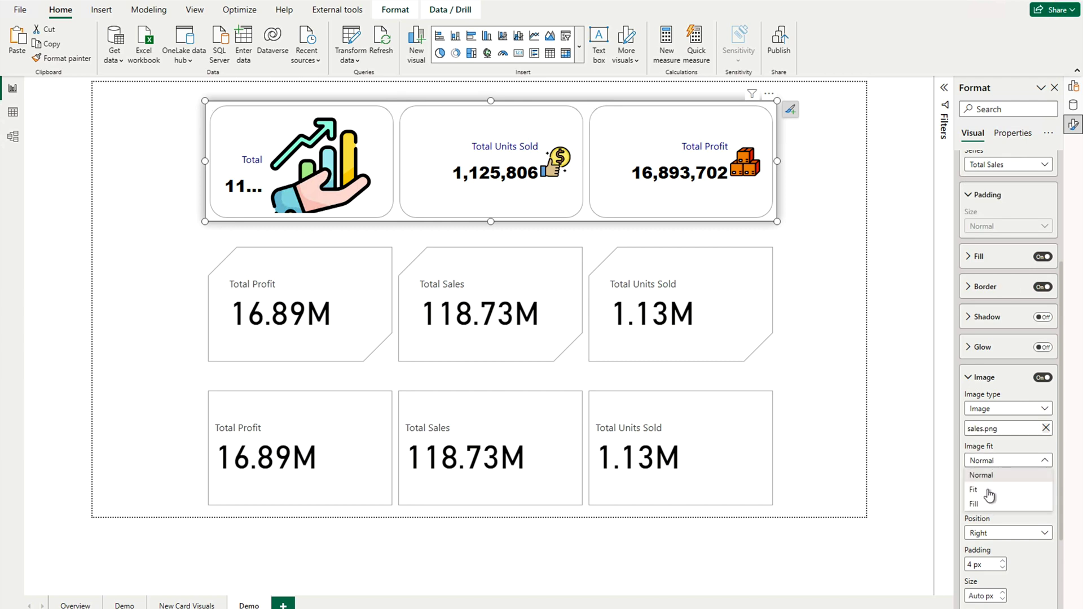
{"action": "left_click", "coordinate": [985, 496]}
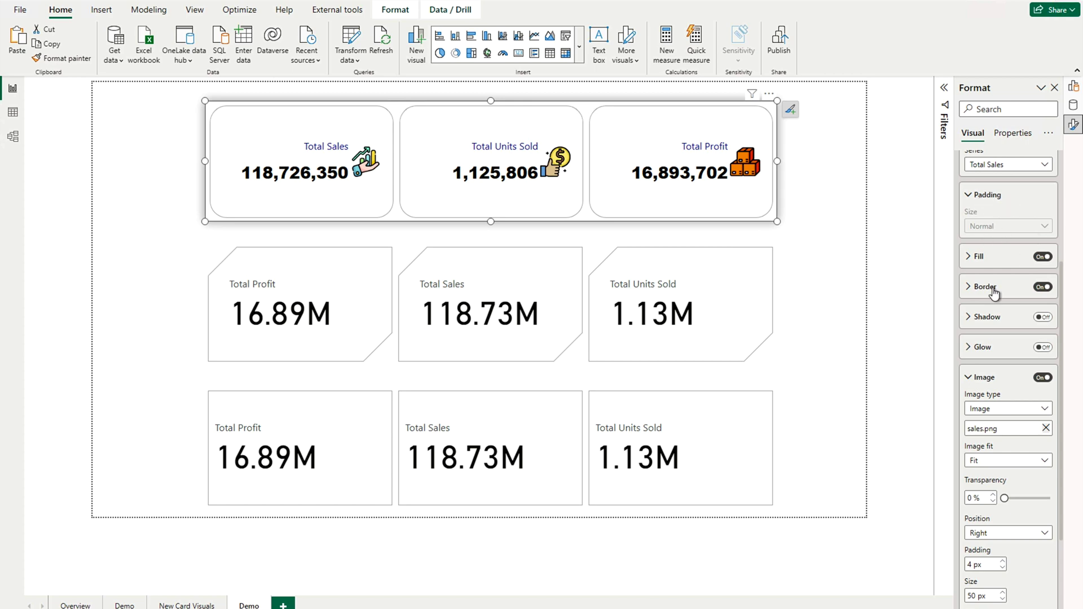
Apply the card settings to all series and try Narrow padding before setting the padding size to Wide
{"action": "left_click", "coordinate": [968, 289]}
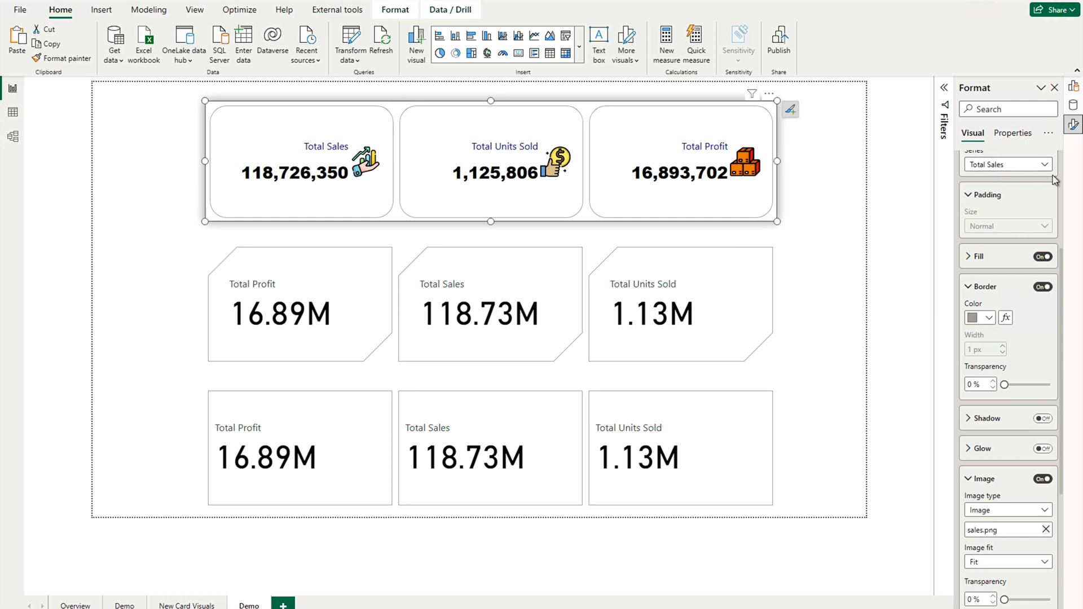
{"action": "left_click", "coordinate": [1015, 165]}
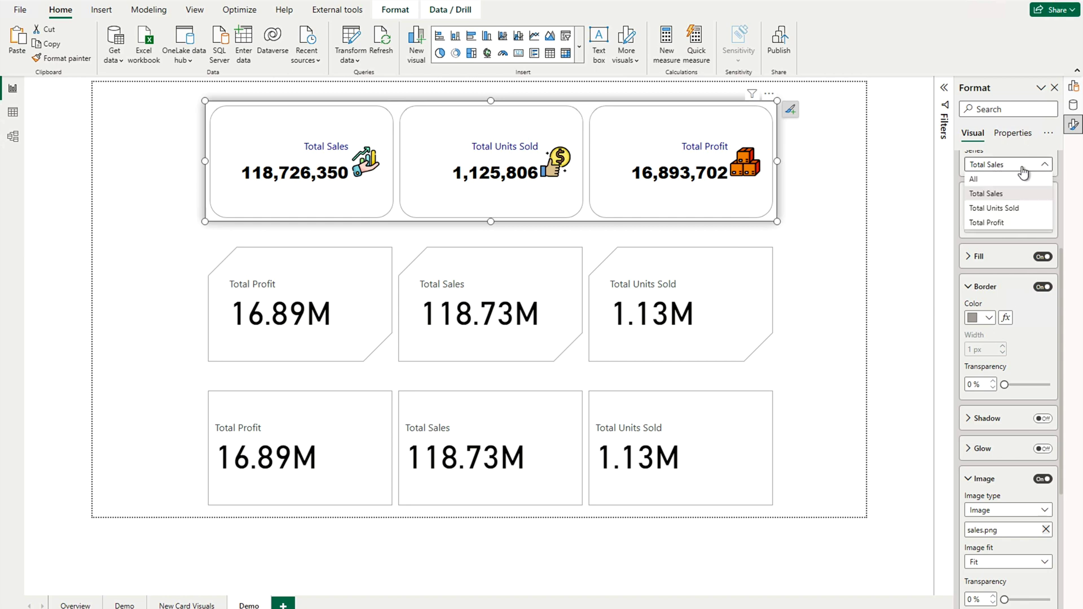
{"action": "left_click", "coordinate": [1002, 179]}
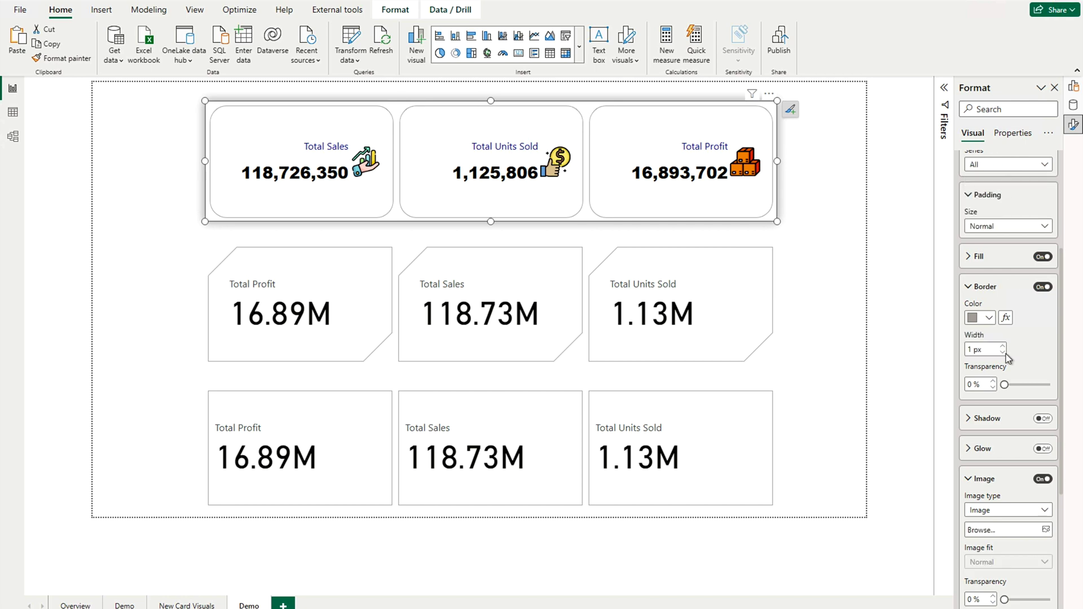
{"action": "scroll", "coordinate": [1012, 408], "scroll_direction": "down", "scroll_amount": 1}
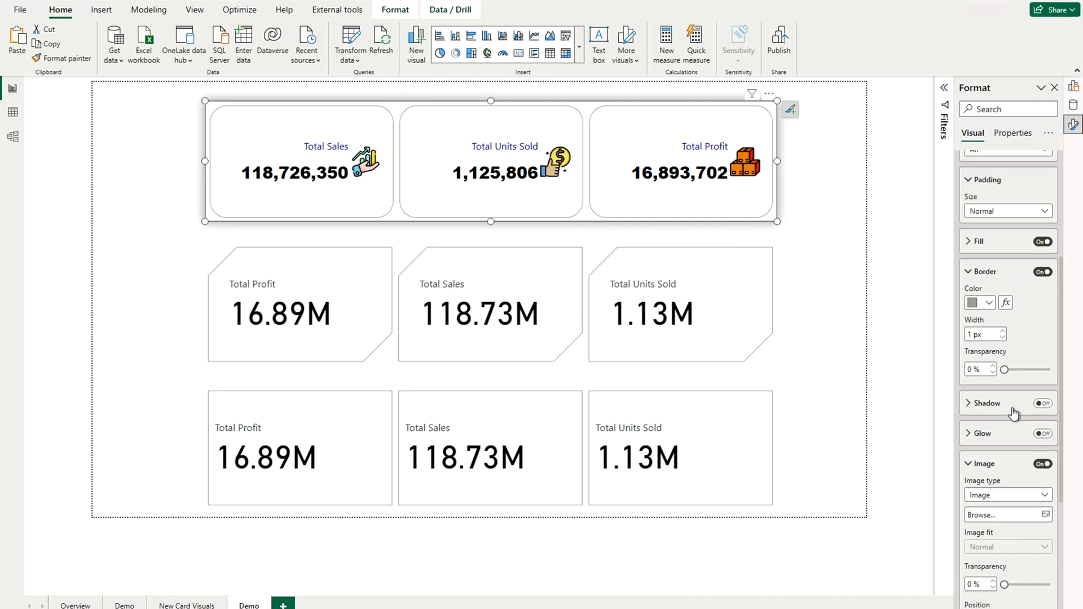
{"action": "left_click", "coordinate": [996, 209]}
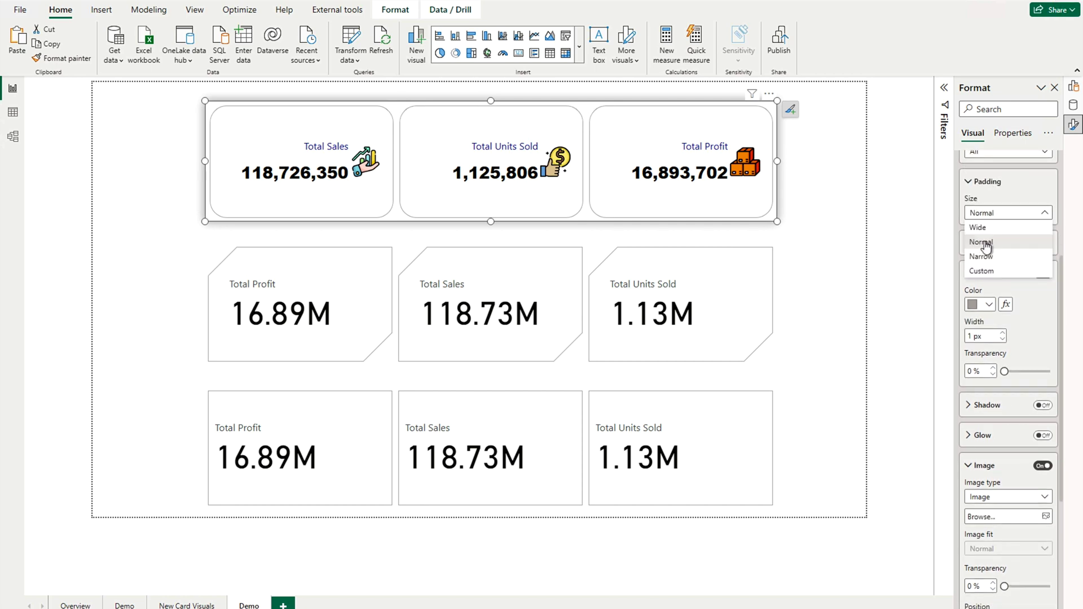
{"action": "left_click", "coordinate": [983, 255]}
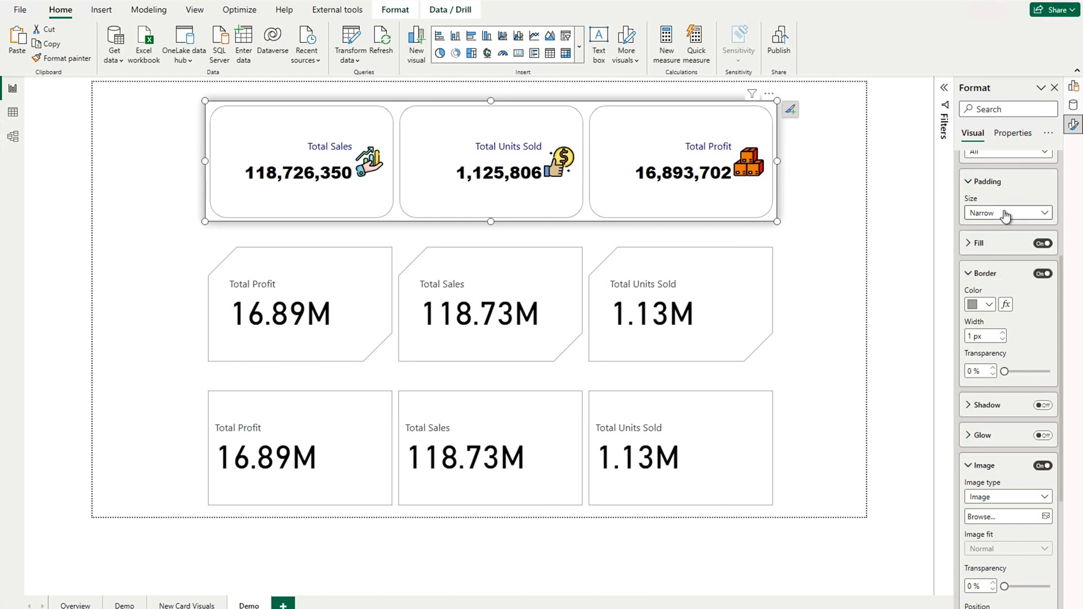
{"action": "left_click", "coordinate": [1007, 213]}
{"action": "left_click", "coordinate": [992, 228]}
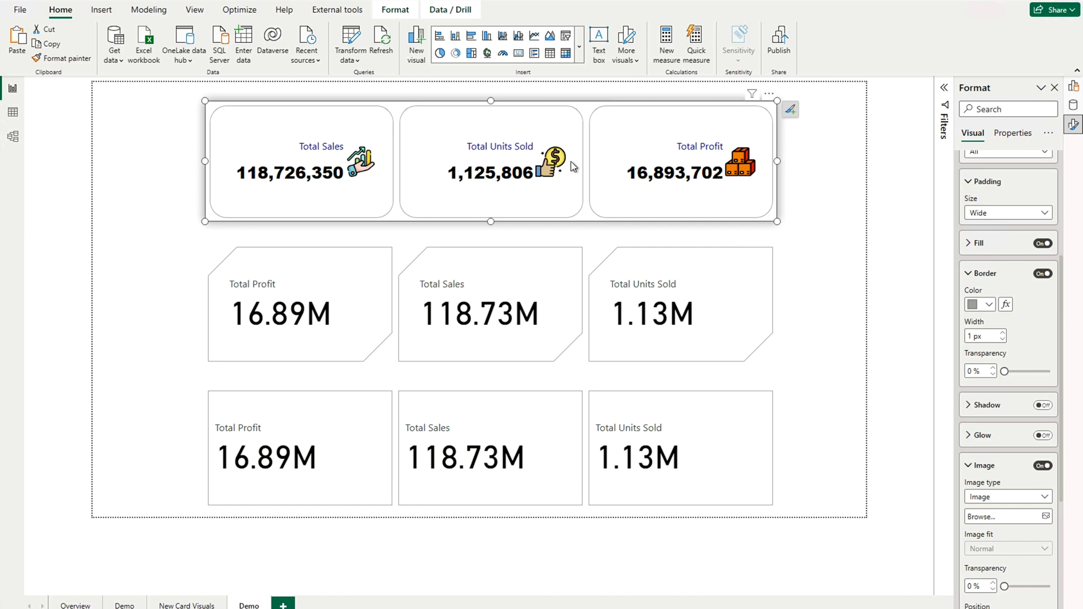
Try the Left, Right, Bottom and Top image positions on all the cards
{"action": "scroll", "coordinate": [984, 505], "scroll_direction": "down", "scroll_amount": 3}
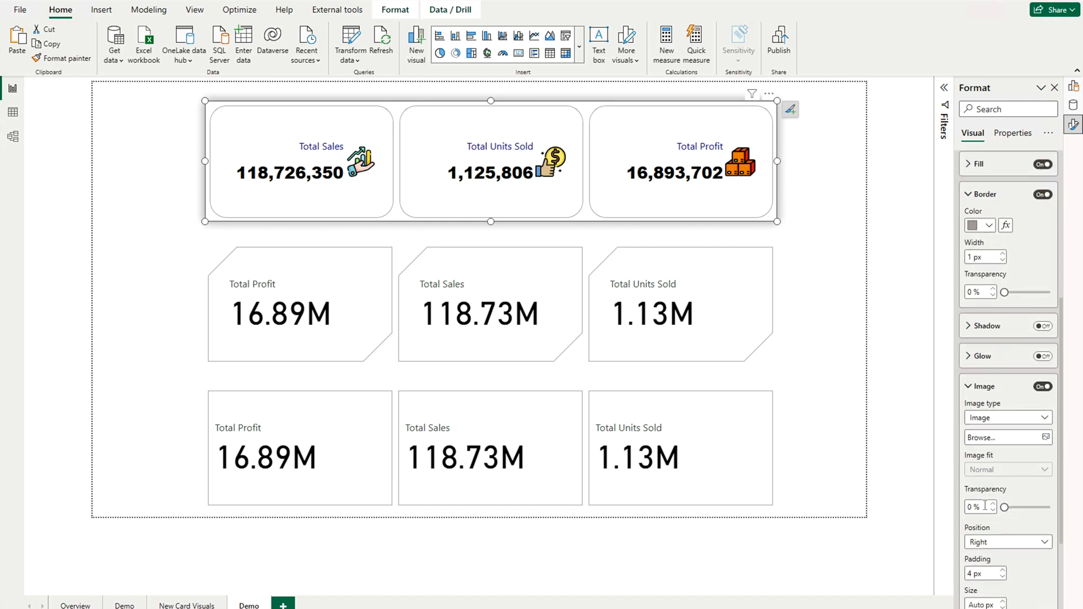
{"action": "left_click", "coordinate": [1002, 542]}
{"action": "left_click", "coordinate": [988, 553]}
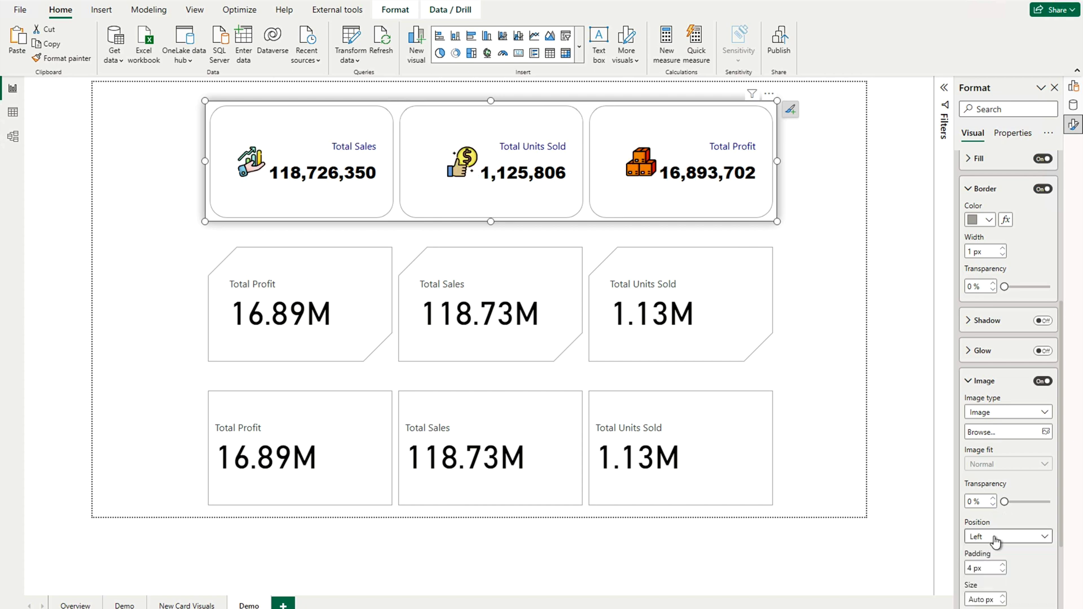
{"action": "left_click", "coordinate": [998, 537]}
{"action": "left_click", "coordinate": [983, 565]}
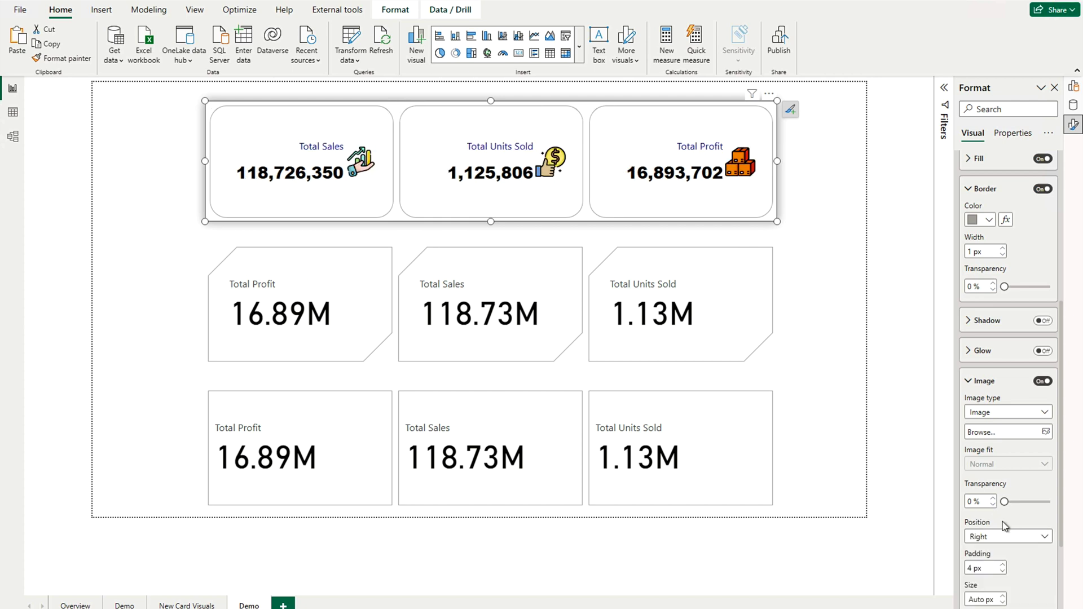
{"action": "left_click", "coordinate": [995, 537]}
{"action": "left_click", "coordinate": [988, 576]}
{"action": "left_click", "coordinate": [994, 540]}
{"action": "left_click", "coordinate": [987, 595]}
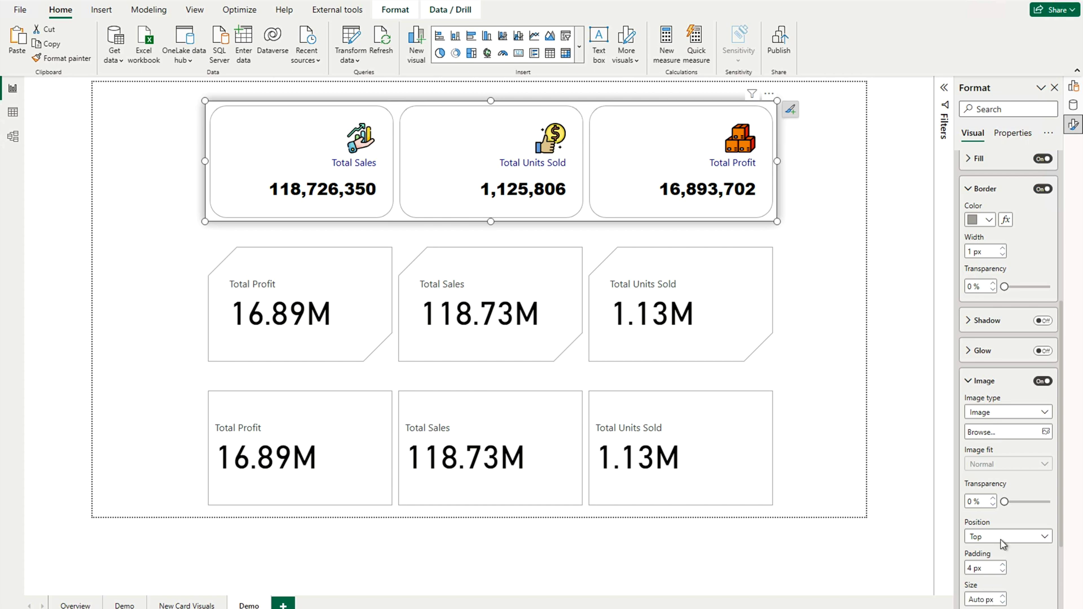
Position the images of all cards at Left with 10 px image padding
{"action": "double_click", "coordinate": [973, 567]}
{"action": "left_click", "coordinate": [1019, 540]}
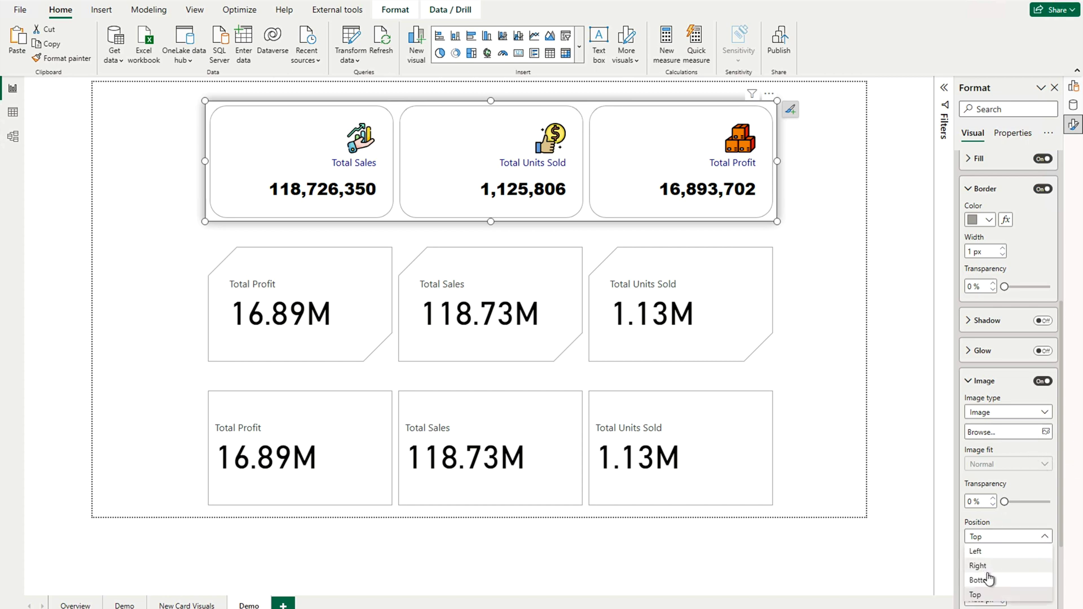
{"action": "left_click", "coordinate": [988, 541]}
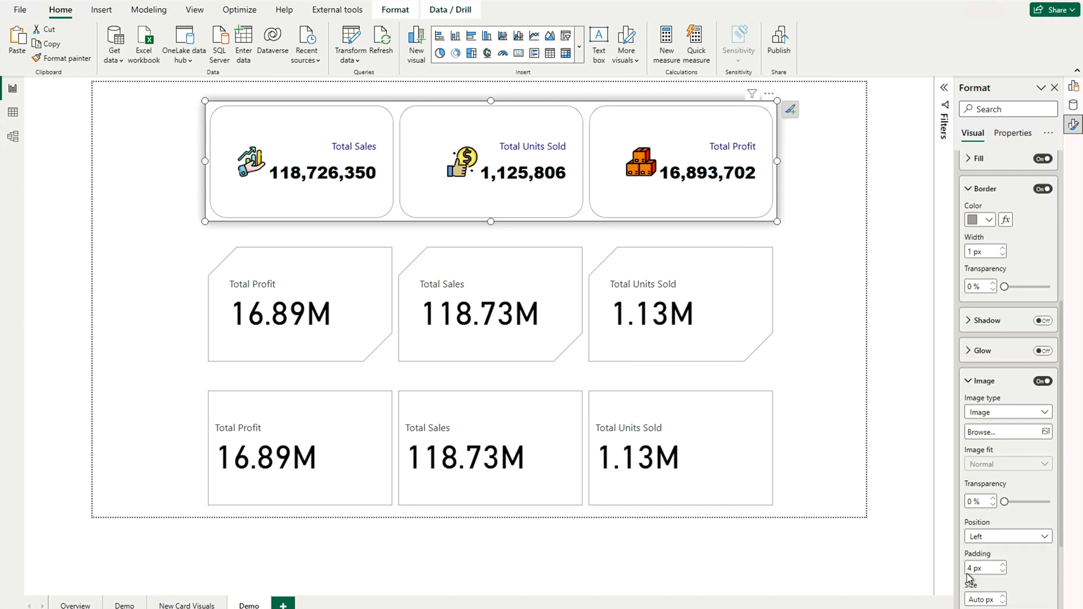
{"action": "double_click", "coordinate": [970, 567]}
{"action": "type", "text": "10"}
Try an image size of 200 px for all cards, and reduce it to 100 px
{"action": "left_click", "coordinate": [980, 600]}
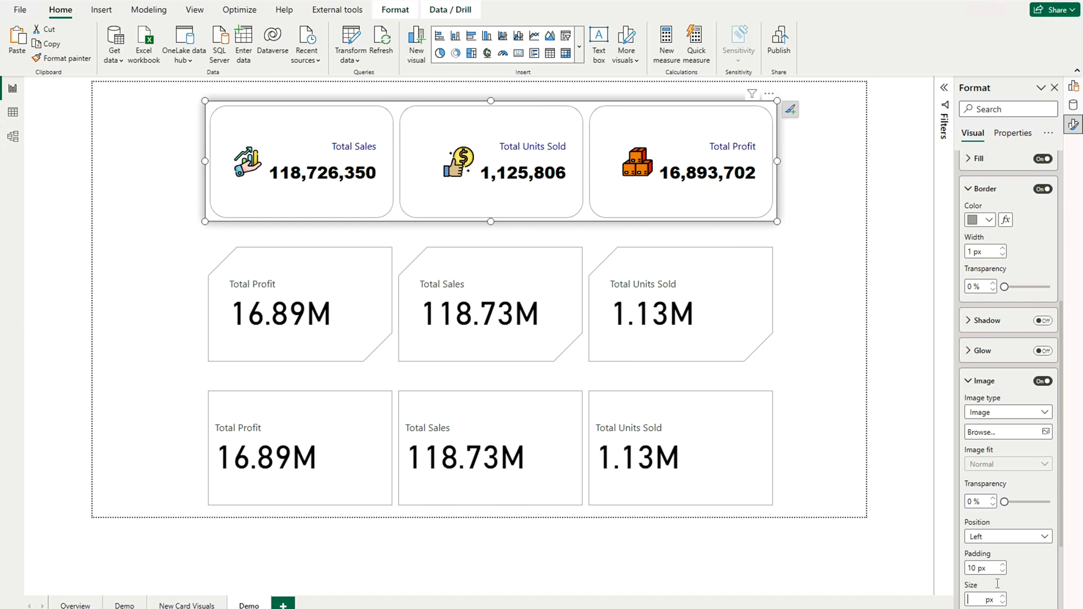
{"action": "scroll", "coordinate": [1027, 589], "scroll_direction": "down", "scroll_amount": 2}
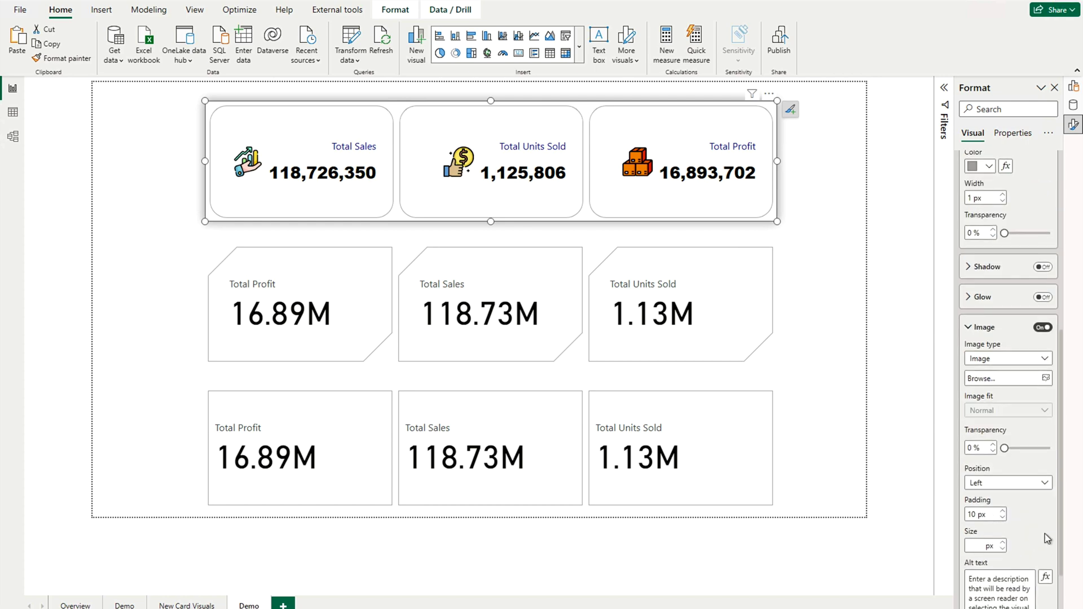
{"action": "type", "text": "200"}
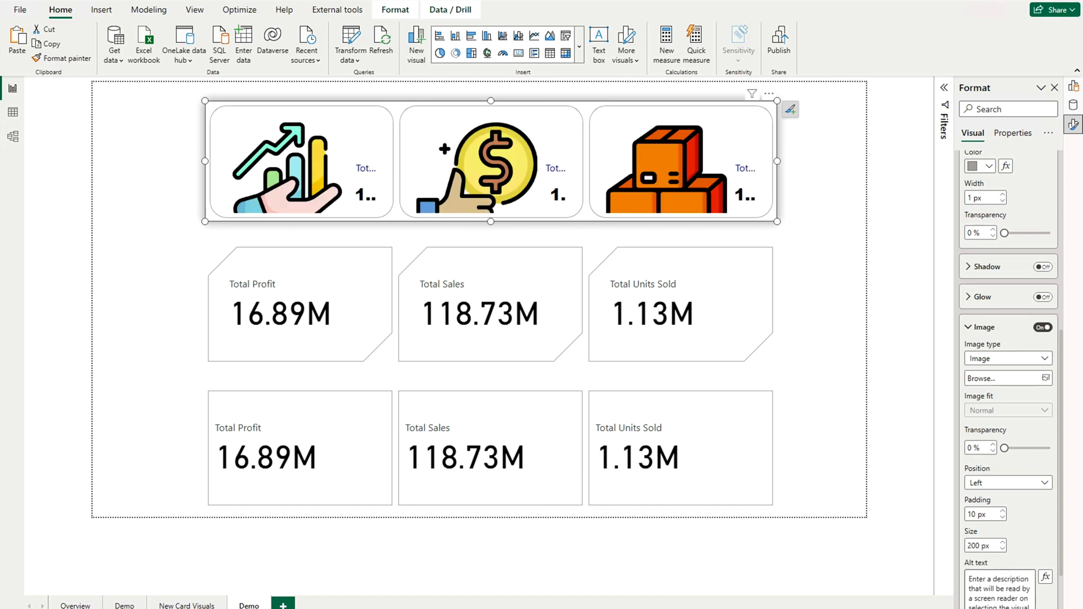
{"action": "double_click", "coordinate": [980, 546]}
{"action": "type", "text": "100"}
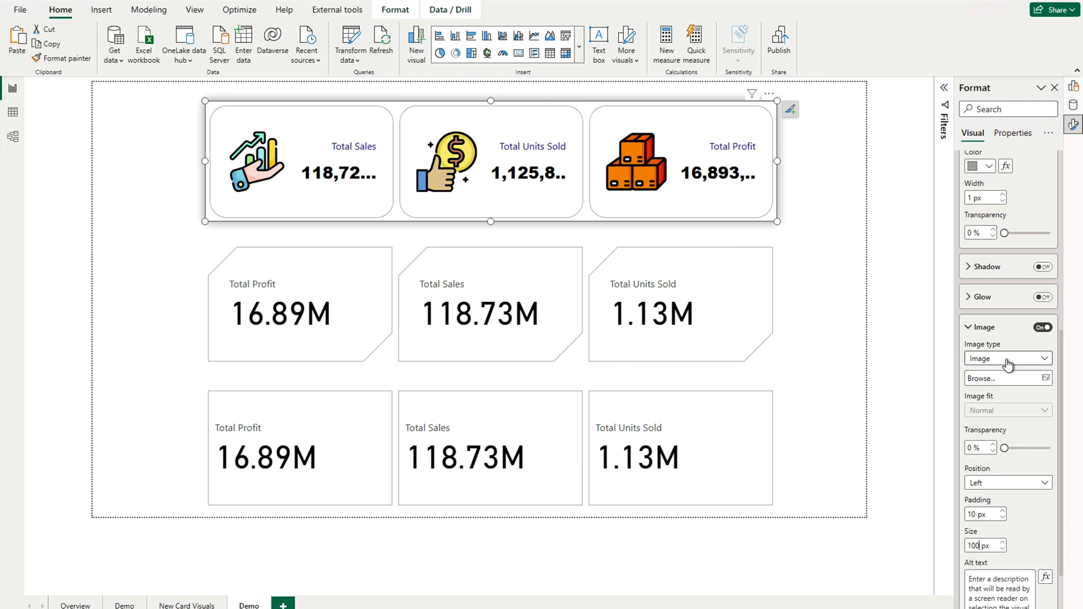
Change the display units of the callout values to Auto for all series
{"action": "scroll", "coordinate": [1007, 362], "scroll_direction": "up", "scroll_amount": 6}
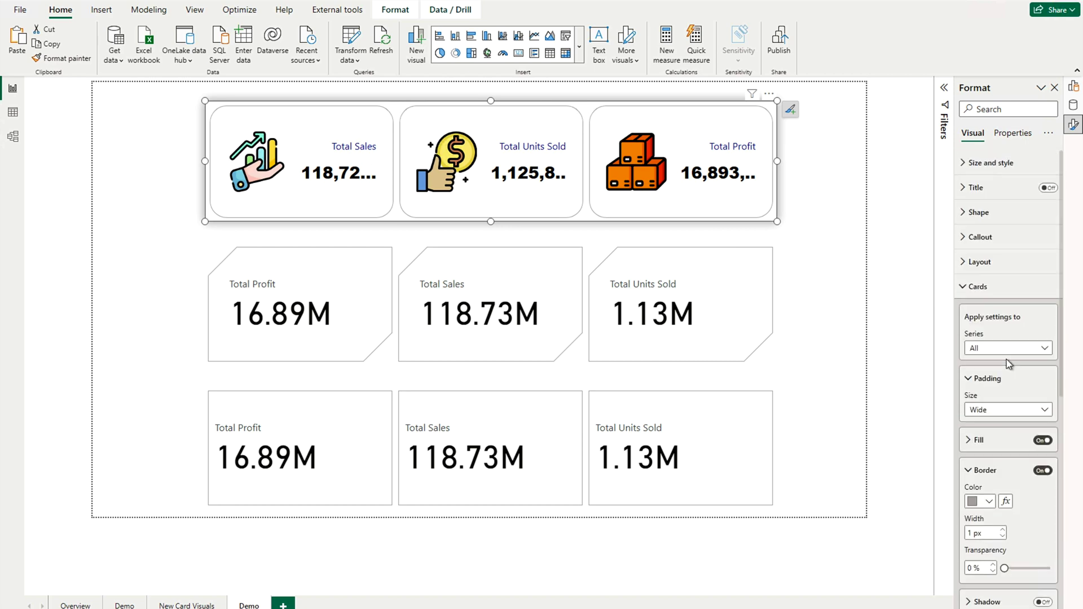
{"action": "left_click", "coordinate": [965, 237]}
{"action": "scroll", "coordinate": [995, 377], "scroll_direction": "down", "scroll_amount": 2}
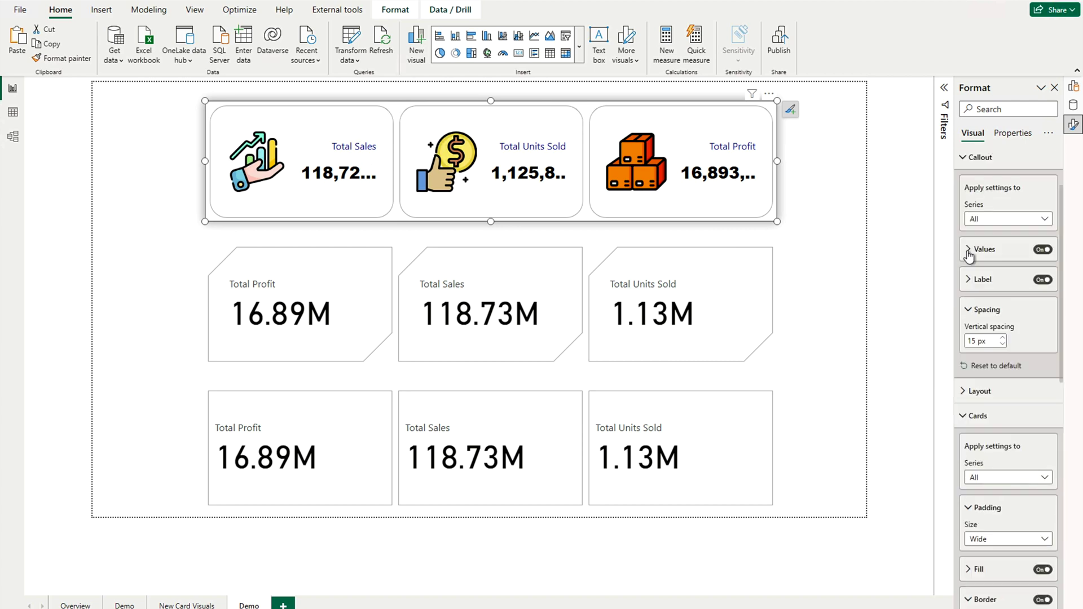
{"action": "left_click", "coordinate": [971, 249]}
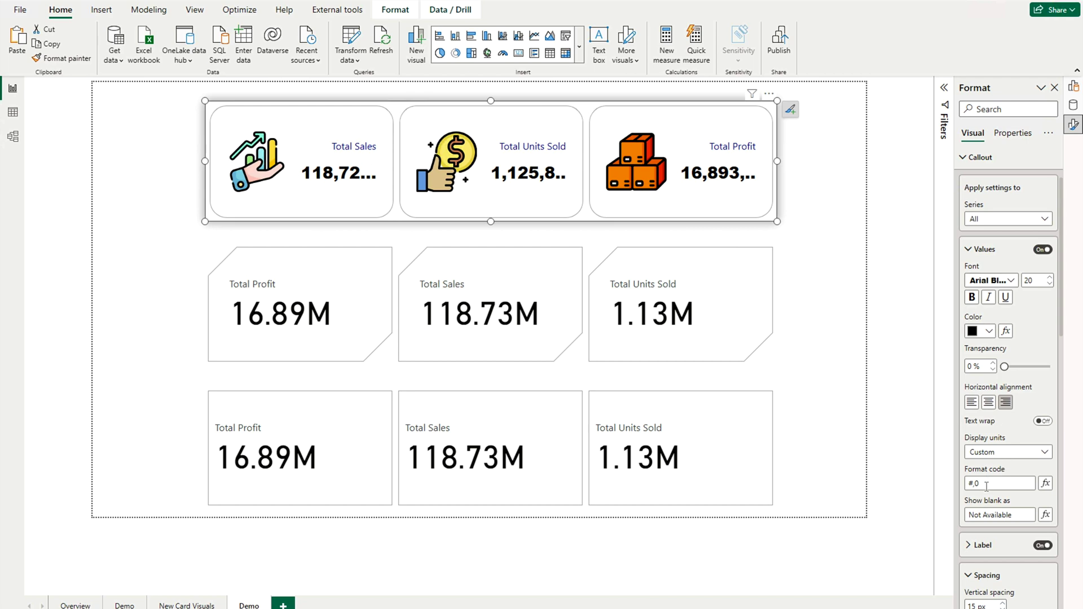
{"action": "left_click", "coordinate": [1013, 453]}
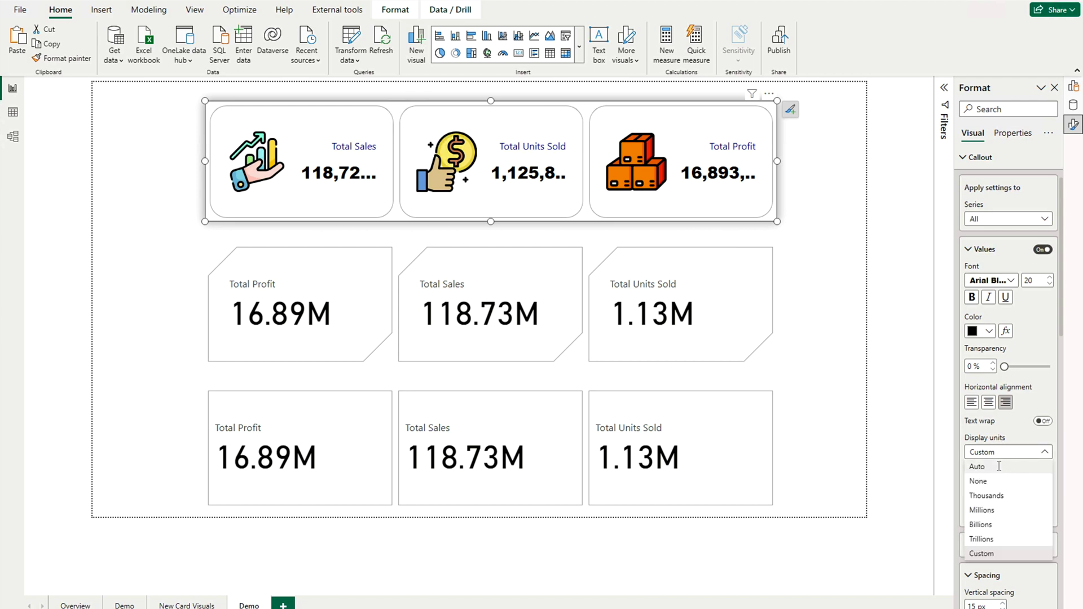
{"action": "left_click", "coordinate": [998, 467]}
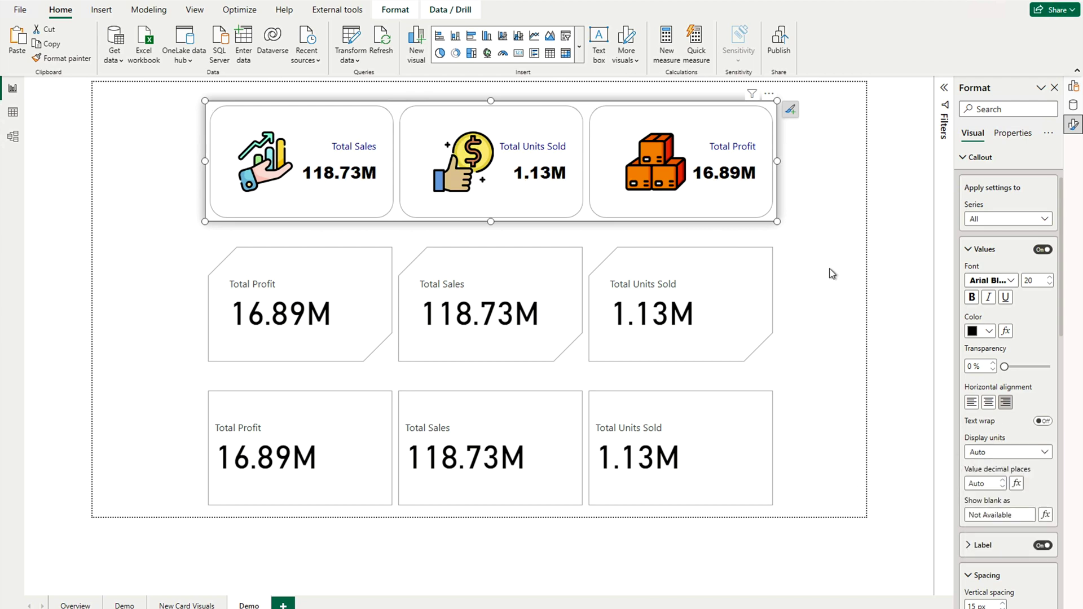
{"action": "left_click", "coordinate": [968, 250]}
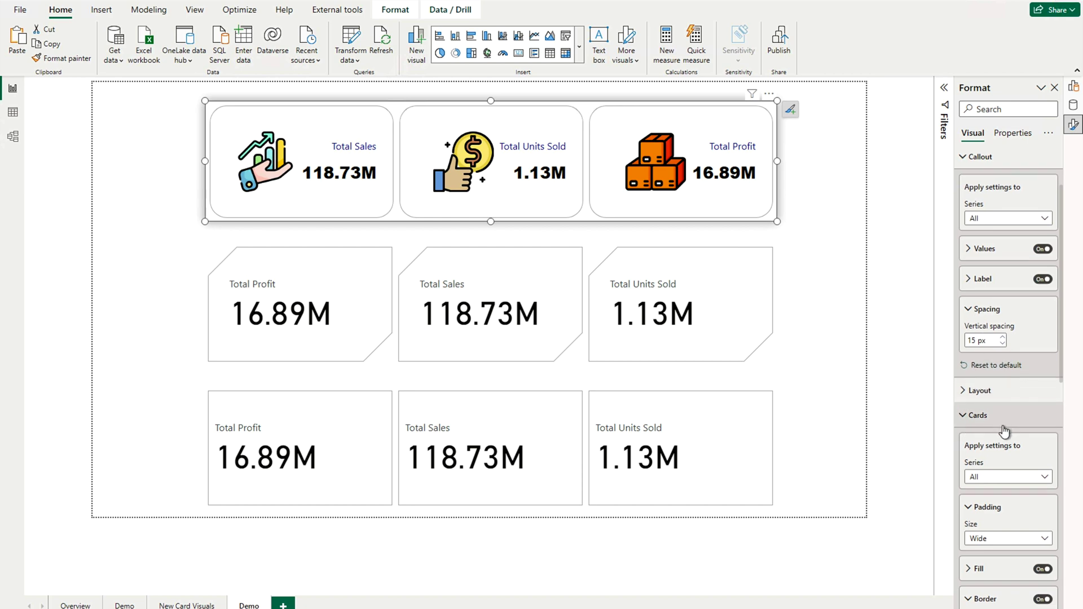
Give all cards an orange border with a width of 2 px
{"action": "scroll", "coordinate": [1004, 429], "scroll_direction": "down", "scroll_amount": 2}
{"action": "scroll", "coordinate": [985, 511], "scroll_direction": "down", "scroll_amount": 2}
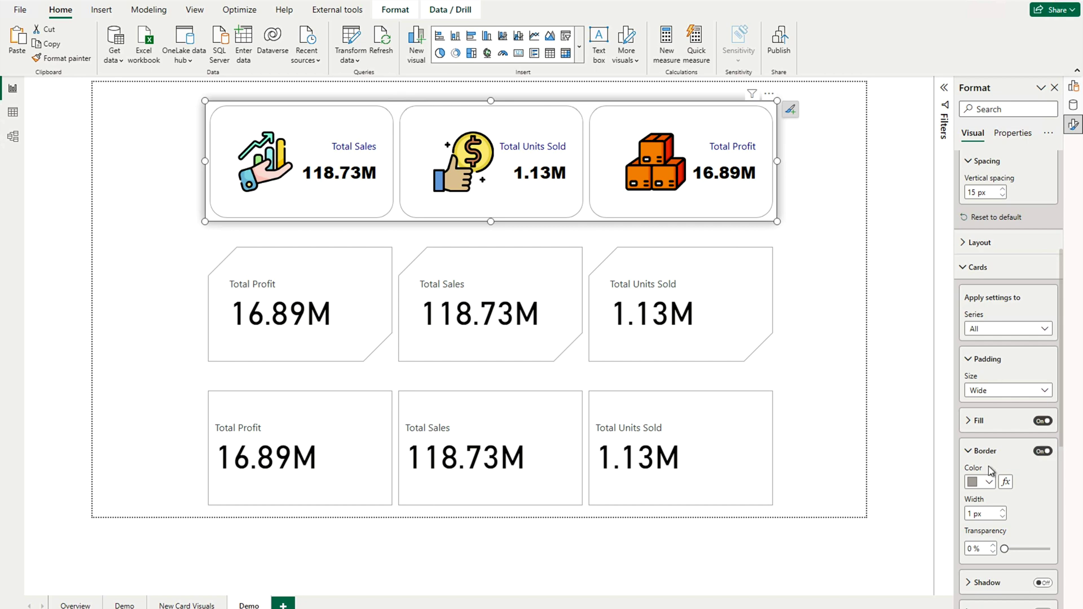
{"action": "left_click", "coordinate": [988, 485]}
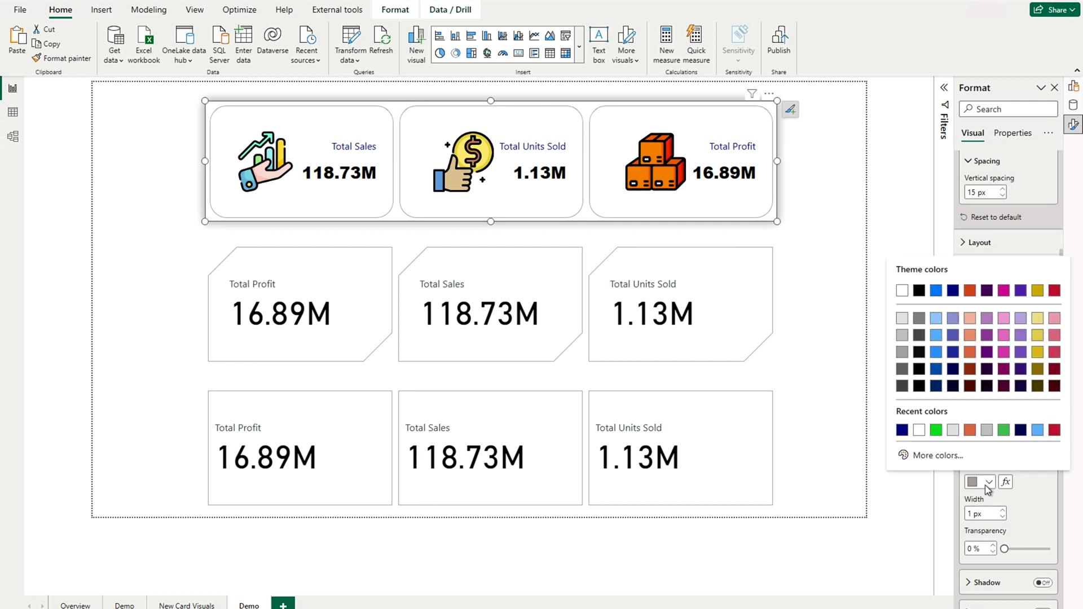
{"action": "left_click", "coordinate": [970, 430]}
{"action": "double_click", "coordinate": [969, 513]}
{"action": "type", "text": "2"}
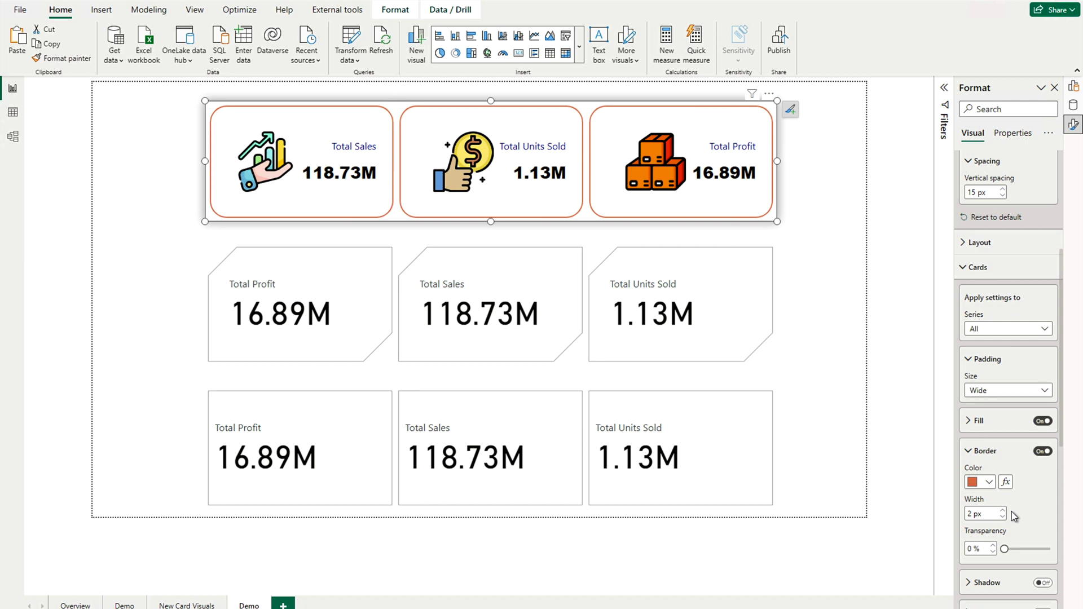
Fill the background of all cards with bright green
{"action": "left_click", "coordinate": [979, 421]}
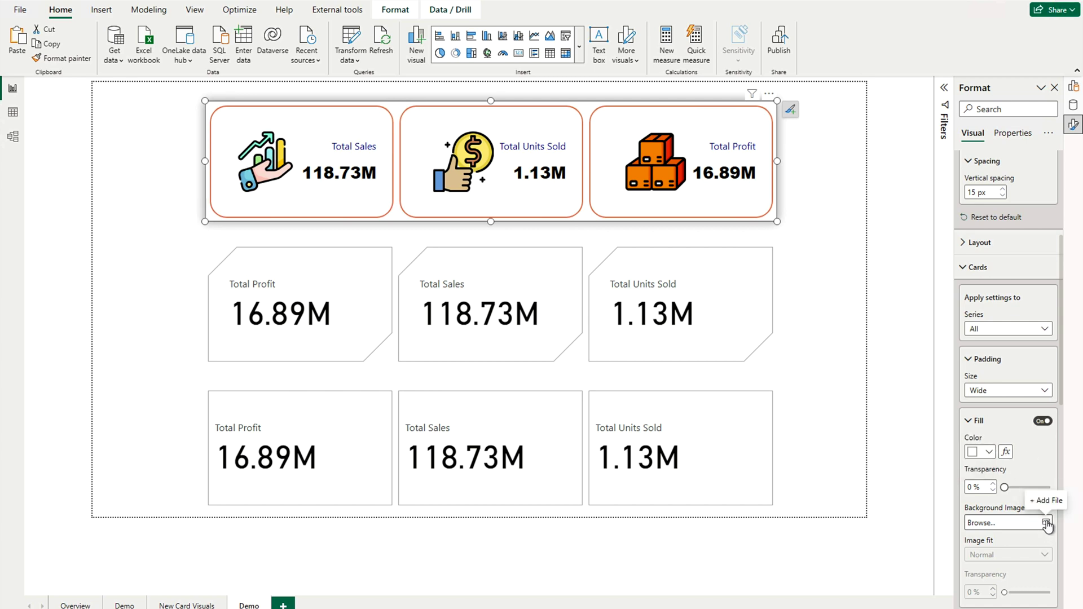
{"action": "left_click", "coordinate": [989, 456]}
{"action": "left_click", "coordinate": [949, 400]}
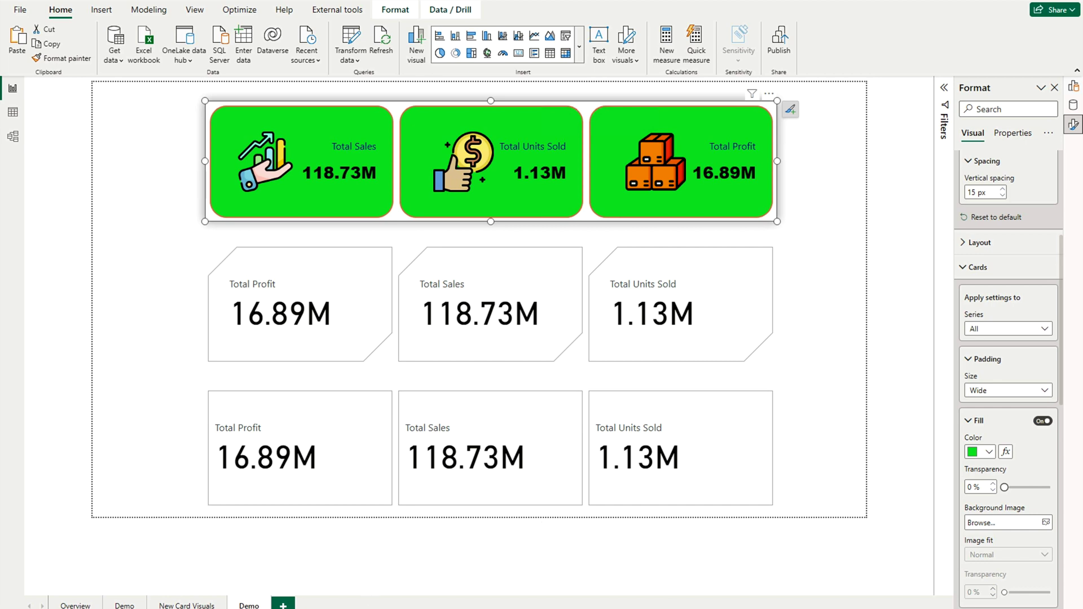
Set gradient image.jpg as the background image of all cards in the top visual
{"action": "left_click", "coordinate": [1044, 522]}
{"action": "left_click", "coordinate": [178, 97]}
{"action": "left_click", "coordinate": [439, 297]}
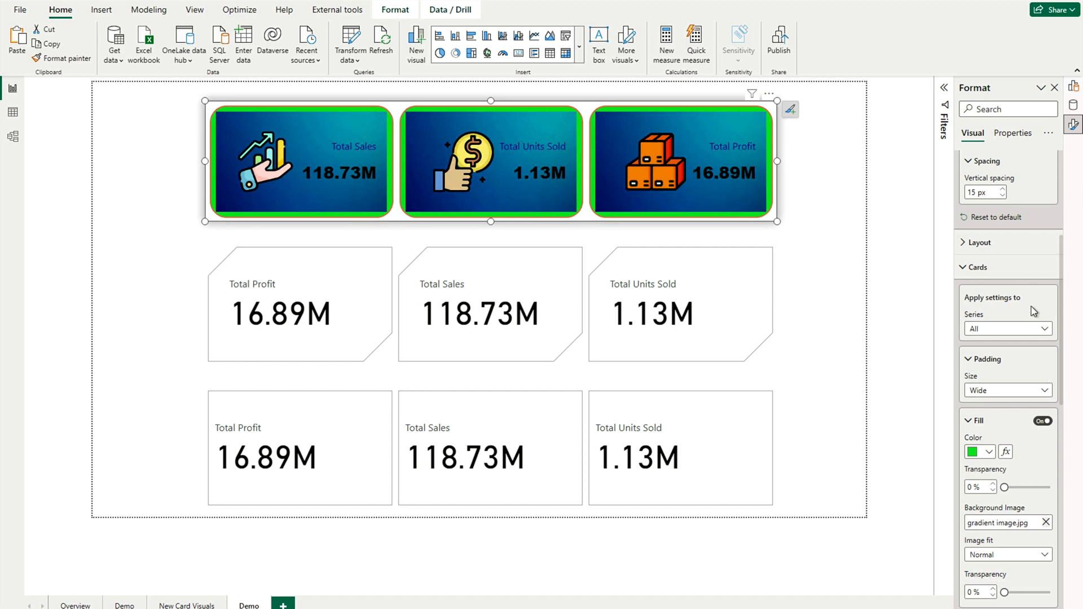
Remove the corner rounding from the card shapes of the top visual so they have square corners
{"action": "scroll", "coordinate": [1032, 309], "scroll_direction": "up", "scroll_amount": 4}
{"action": "left_click", "coordinate": [979, 212]}
{"action": "scroll", "coordinate": [1010, 225], "scroll_direction": "down", "scroll_amount": 1}
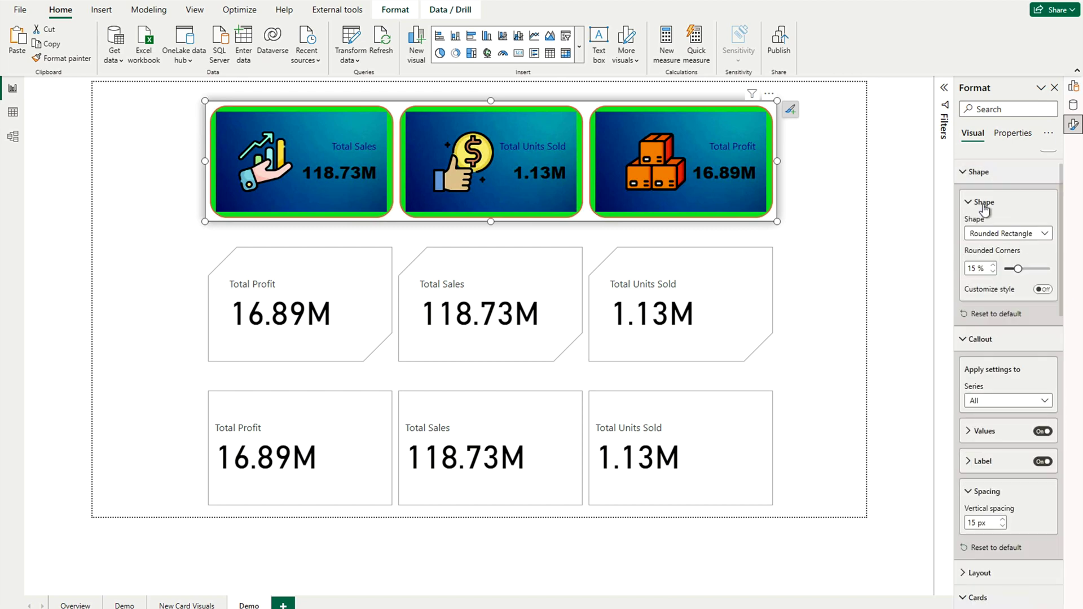
{"action": "left_click_drag", "start_coordinate": [1015, 269], "coordinate": [988, 271]}
{"action": "scroll", "coordinate": [987, 271], "scroll_direction": "up", "scroll_amount": 1}
{"action": "left_click", "coordinate": [979, 217]}
{"action": "left_click", "coordinate": [808, 192]}
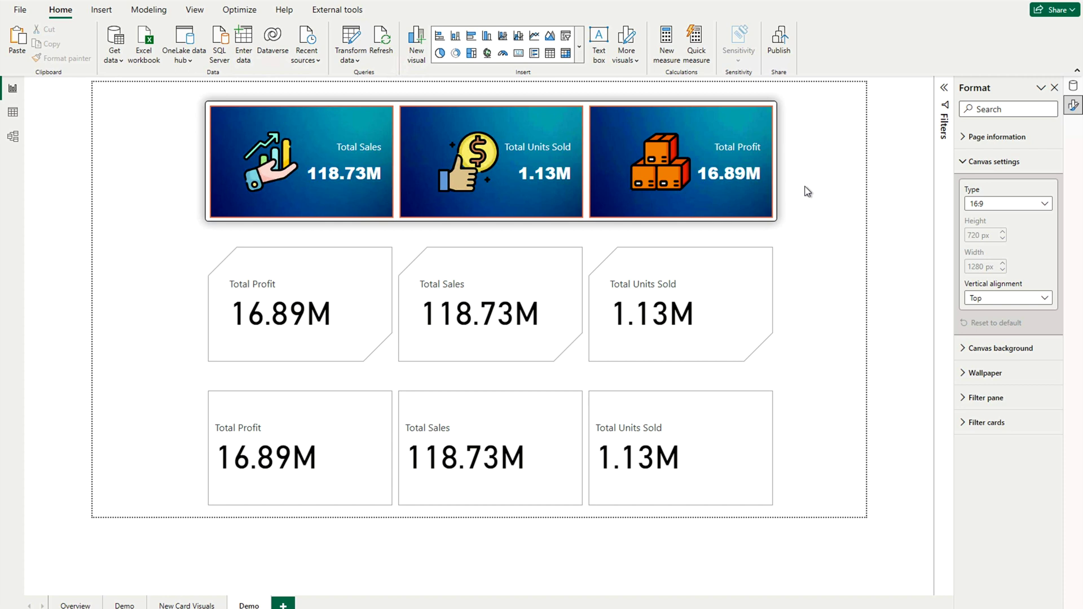
Use the format painter to copy the top card visual's formatting to the middle visual, and from there to the lowest one
{"action": "left_click", "coordinate": [762, 215]}
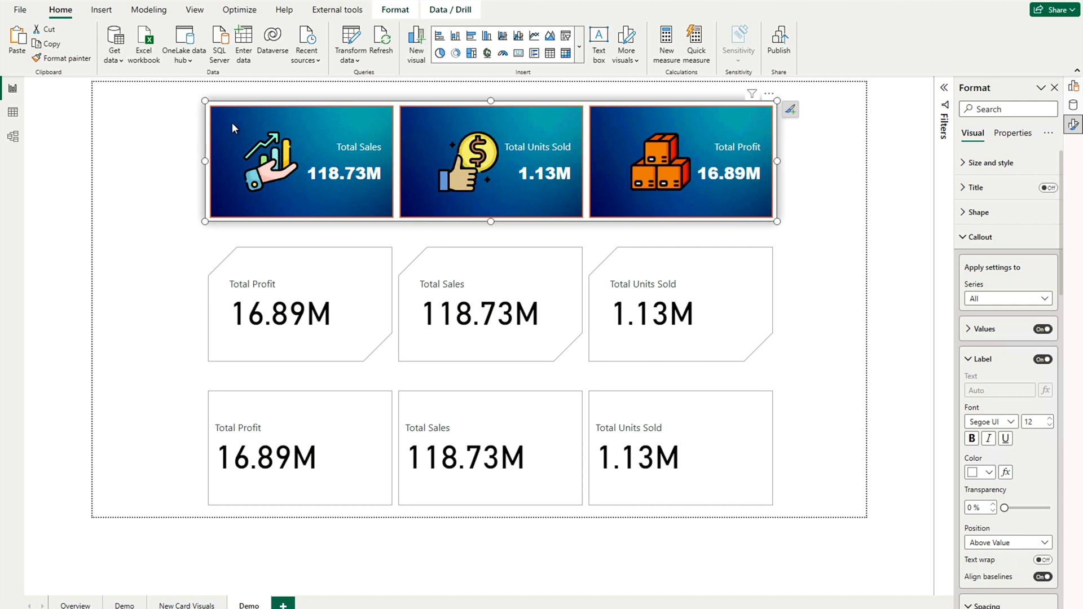
{"action": "left_click", "coordinate": [62, 58]}
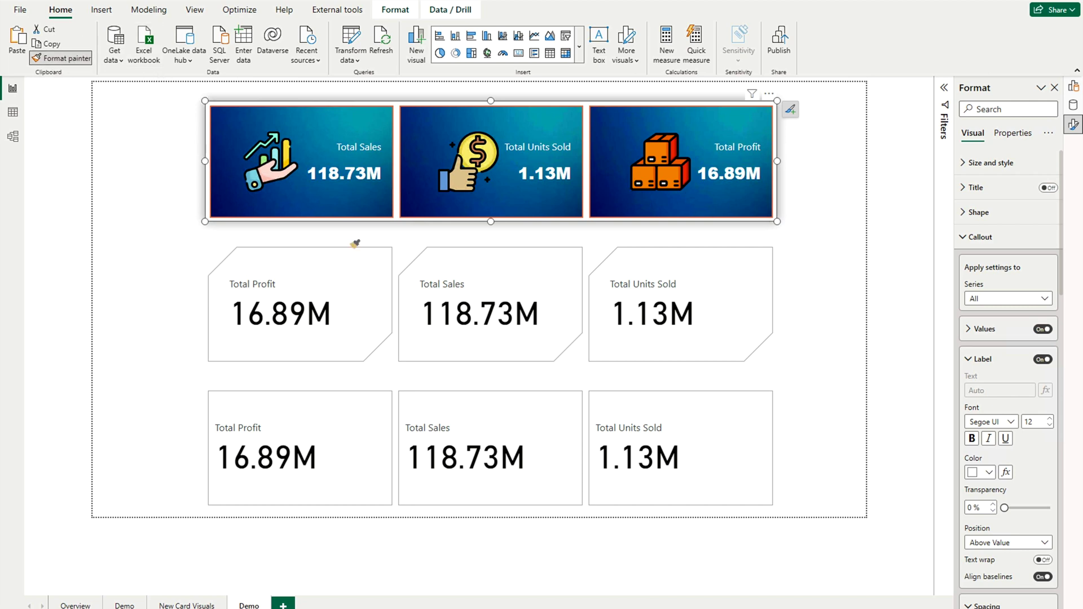
{"action": "left_click", "coordinate": [400, 256]}
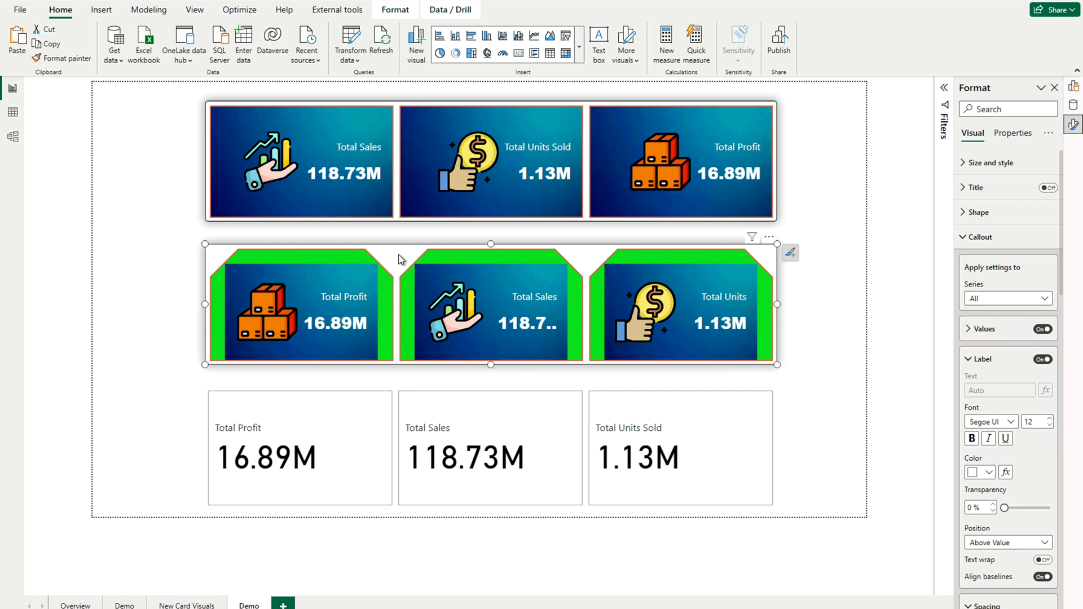
{"action": "left_click", "coordinate": [63, 58]}
{"action": "left_click", "coordinate": [335, 416]}
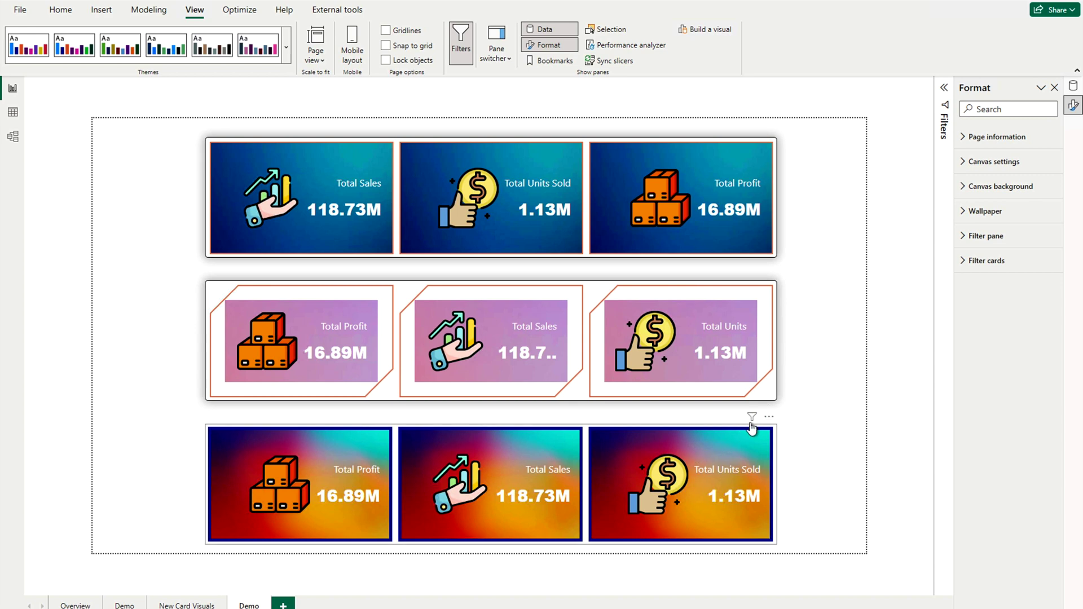
Turn on the accent bar for all cards of the lowest visual, with its position set to Left
{"action": "left_click", "coordinate": [752, 429]}
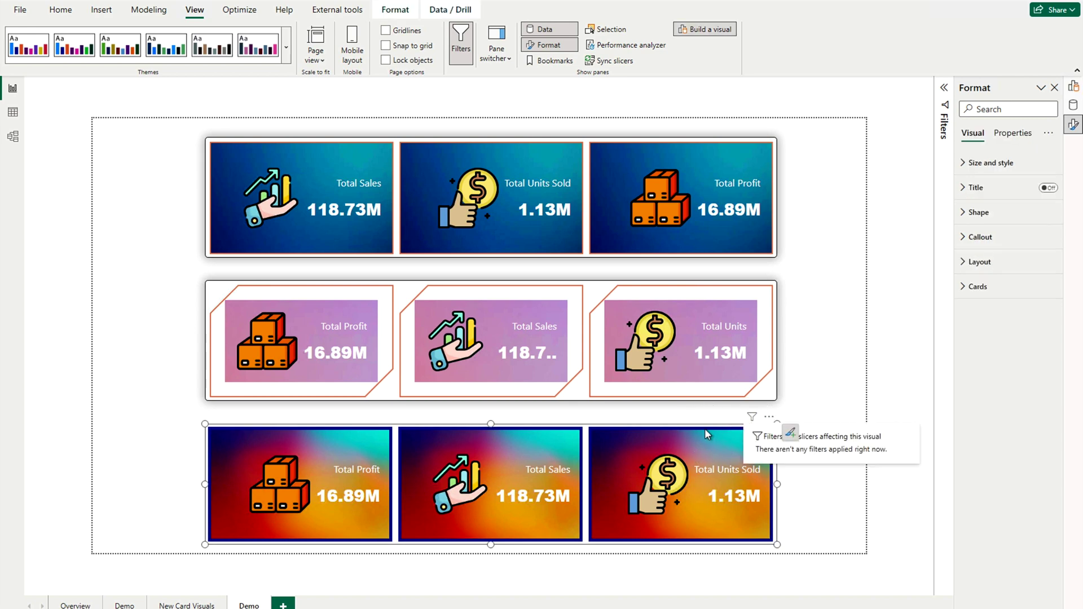
{"action": "left_click", "coordinate": [989, 295]}
{"action": "scroll", "coordinate": [995, 477], "scroll_direction": "down", "scroll_amount": 1}
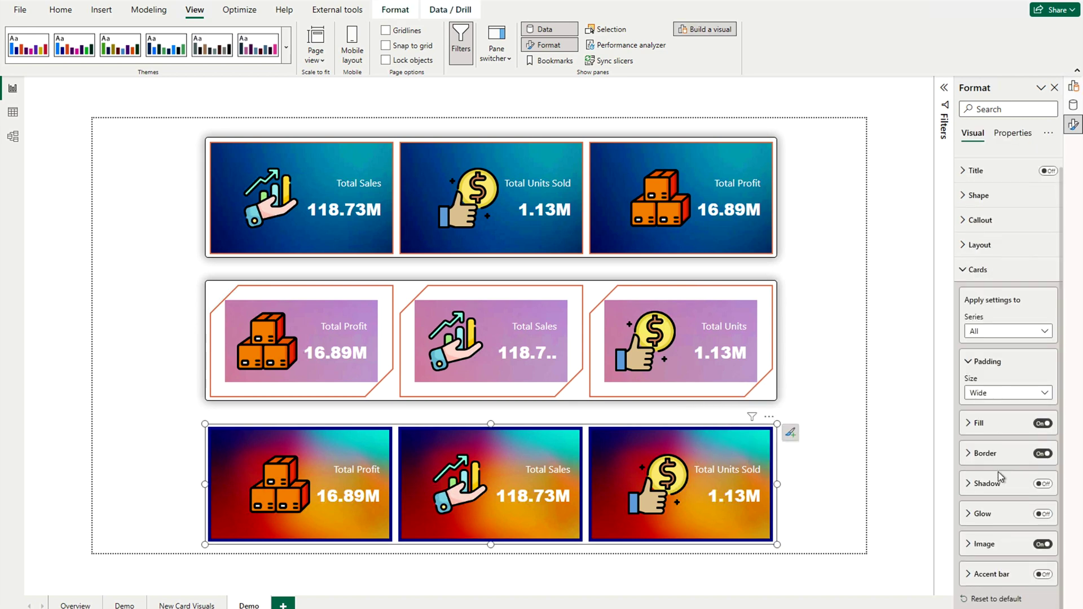
{"action": "left_click", "coordinate": [1044, 575]}
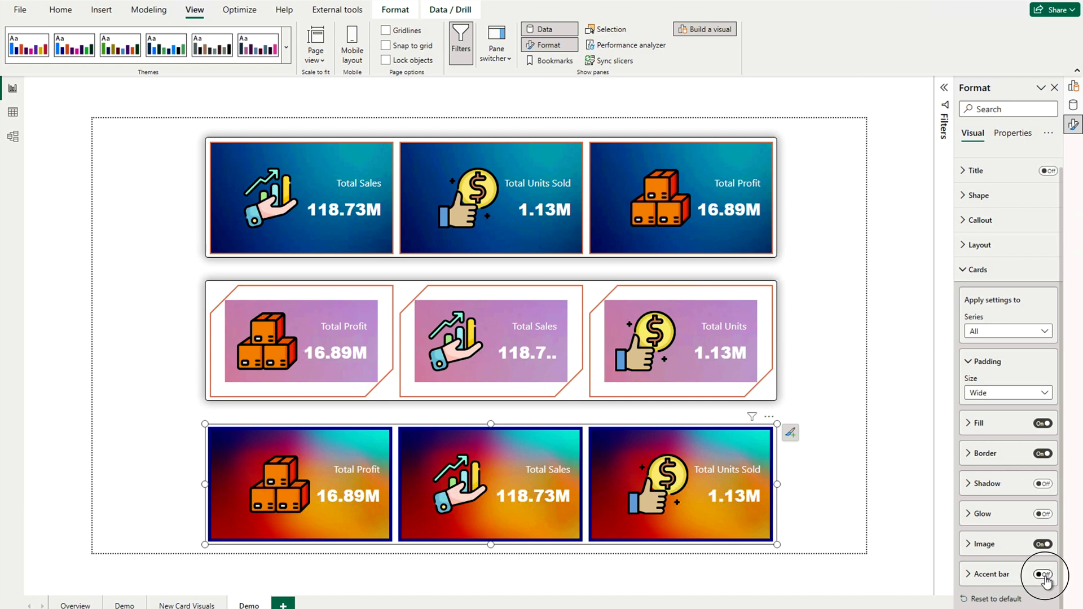
{"action": "left_click", "coordinate": [981, 574]}
{"action": "scroll", "coordinate": [976, 575], "scroll_direction": "down", "scroll_amount": 2}
{"action": "scroll", "coordinate": [976, 576], "scroll_direction": "down", "scroll_amount": 3}
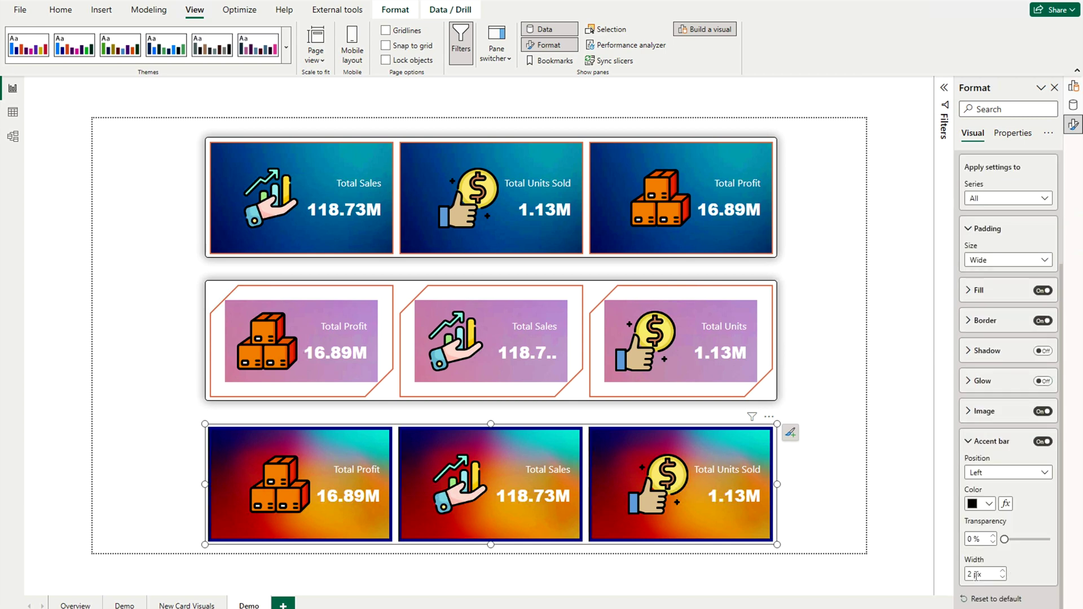
{"action": "left_click", "coordinate": [1031, 480]}
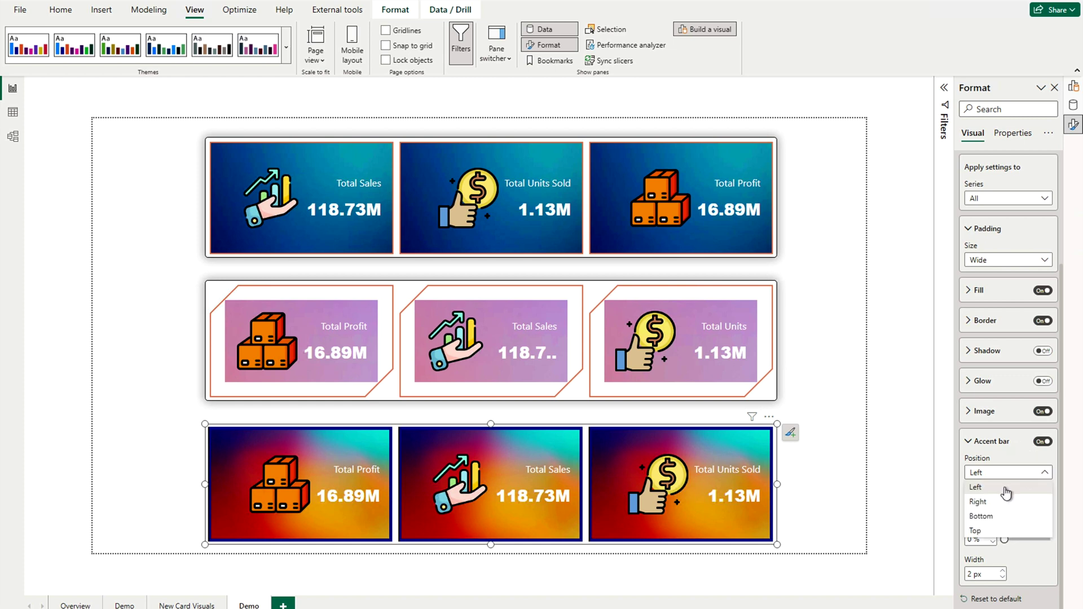
{"action": "left_click", "coordinate": [1008, 492]}
Try a white accent bar with a width of 10 px on the lowest visual's cards
{"action": "left_click", "coordinate": [981, 504]}
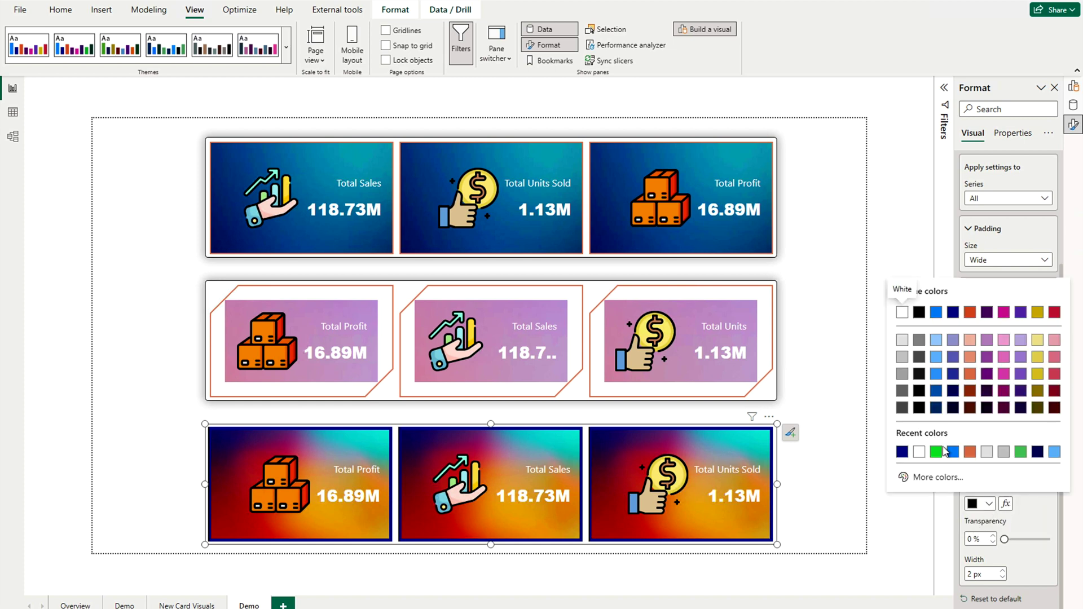
{"action": "left_click", "coordinate": [919, 452]}
{"action": "double_click", "coordinate": [969, 574]}
{"action": "type", "text": "10"}
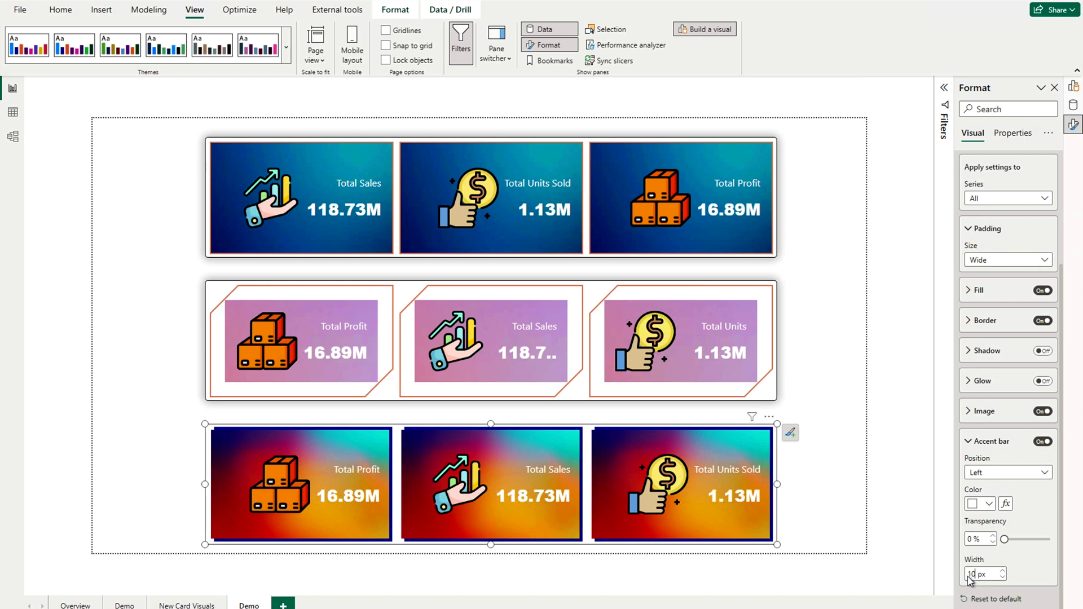
Colour the accent bar bright green and set its width to 25 px
{"action": "left_click", "coordinate": [991, 504]}
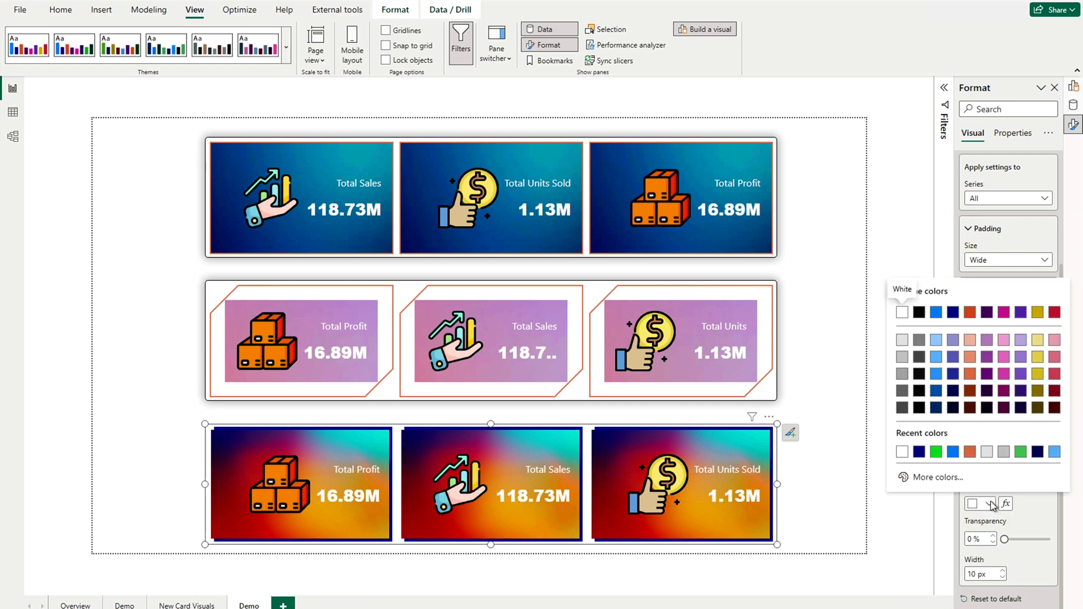
{"action": "left_click", "coordinate": [937, 451]}
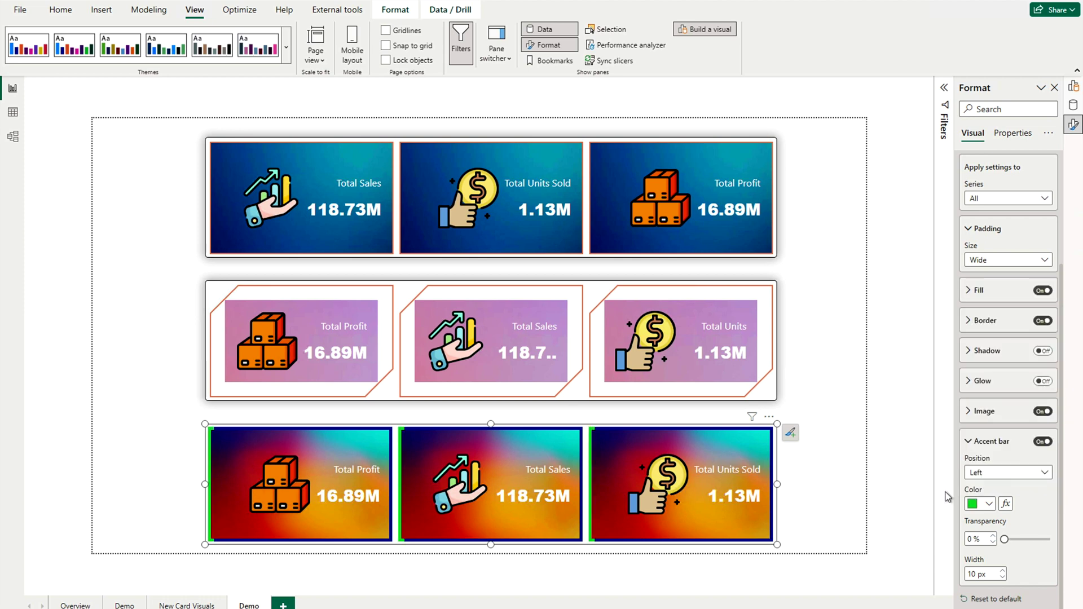
{"action": "double_click", "coordinate": [971, 574]}
{"action": "type", "text": "25"}
{"action": "left_click", "coordinate": [818, 496]}
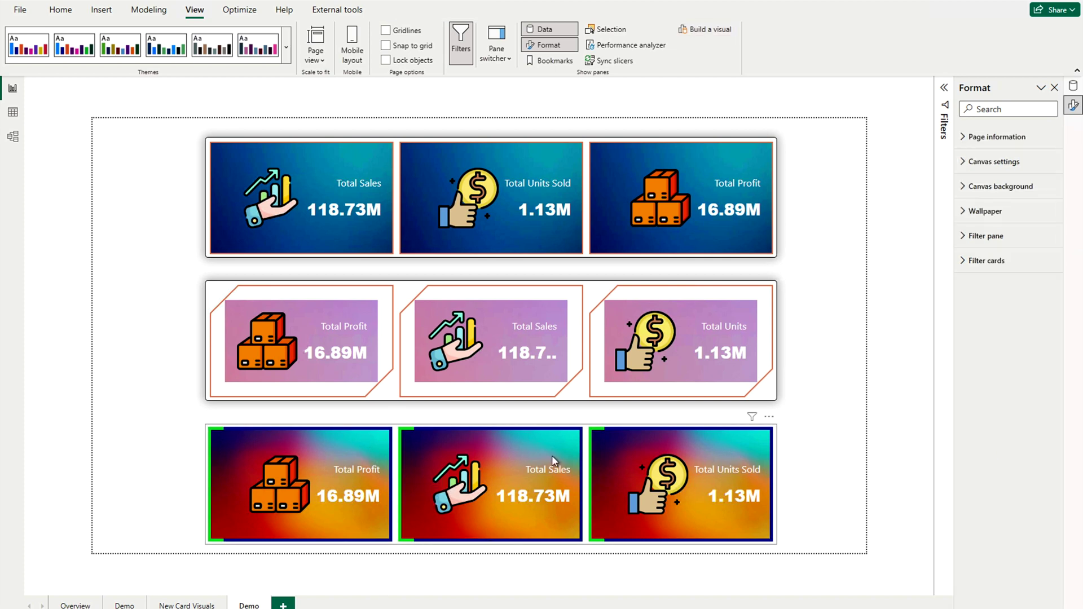
{"action": "left_click", "coordinate": [843, 456]}
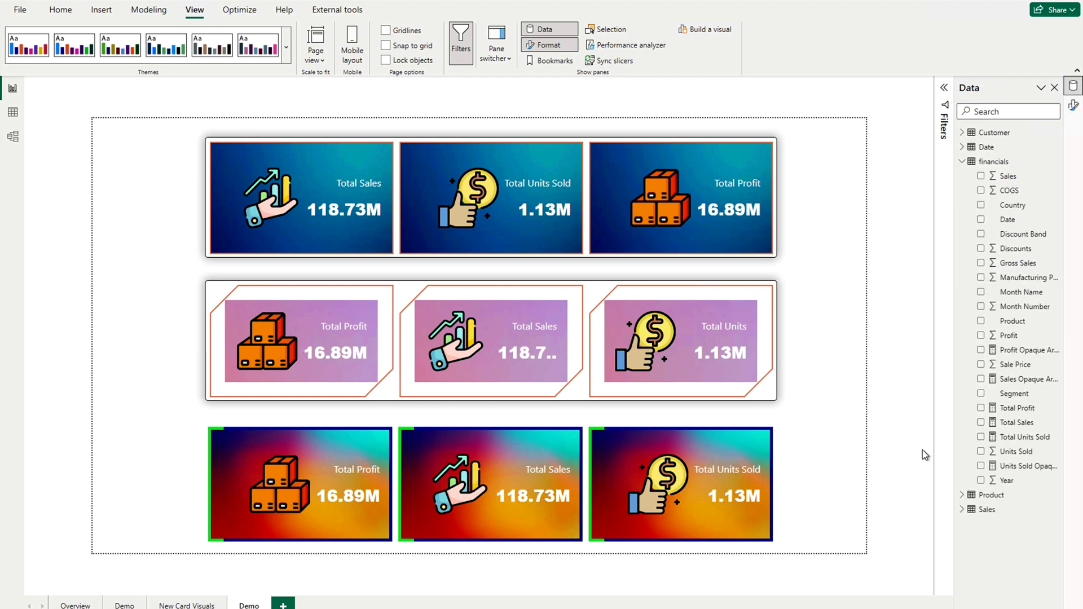
Review the DAX formulas of the Profit, Units Sold and Sales Opaque Area Sparkline measures
{"action": "left_click", "coordinate": [1032, 352]}
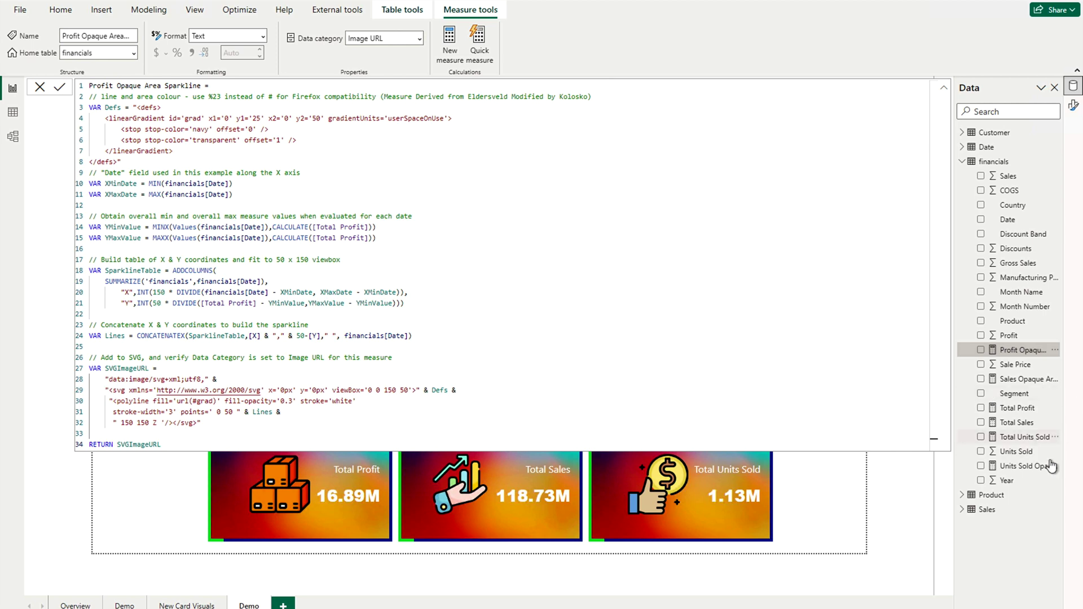
{"action": "left_click", "coordinate": [1034, 466]}
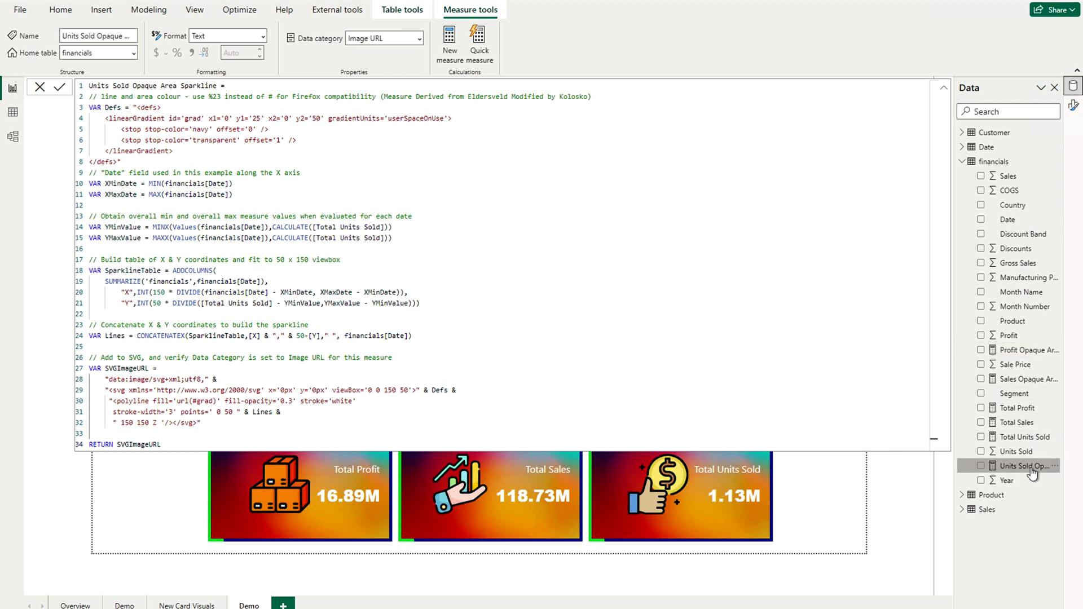
{"action": "left_click", "coordinate": [1023, 379]}
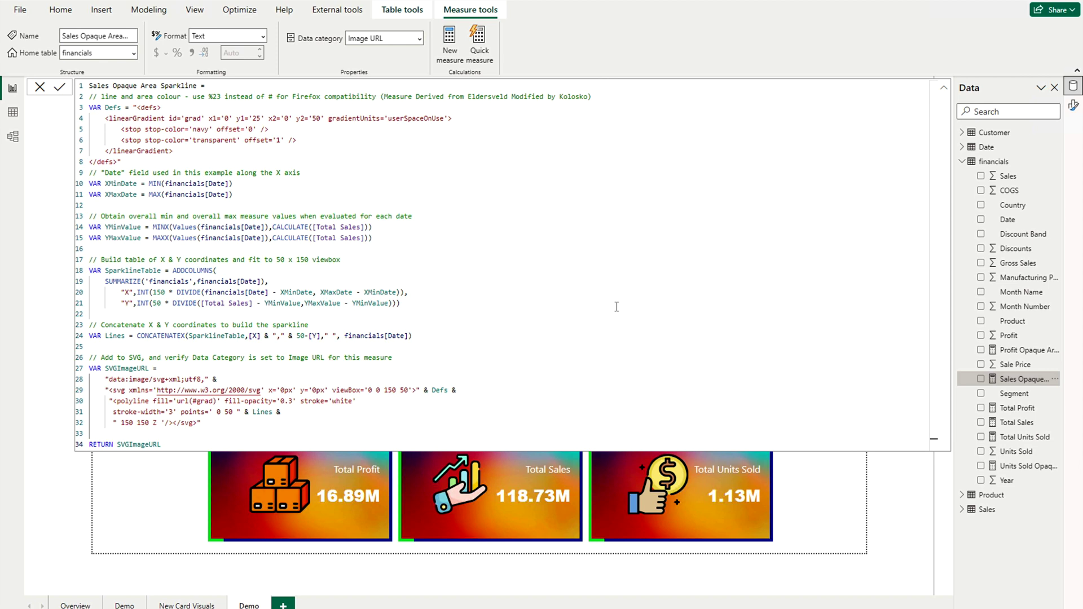
Examine the Transparent Gradient Sparkline code and its HASONEVALUE condition on the Sparklines web page in the browser, and close the measure formula in Power BI
{"action": "key", "text": "ctrl+Right"}
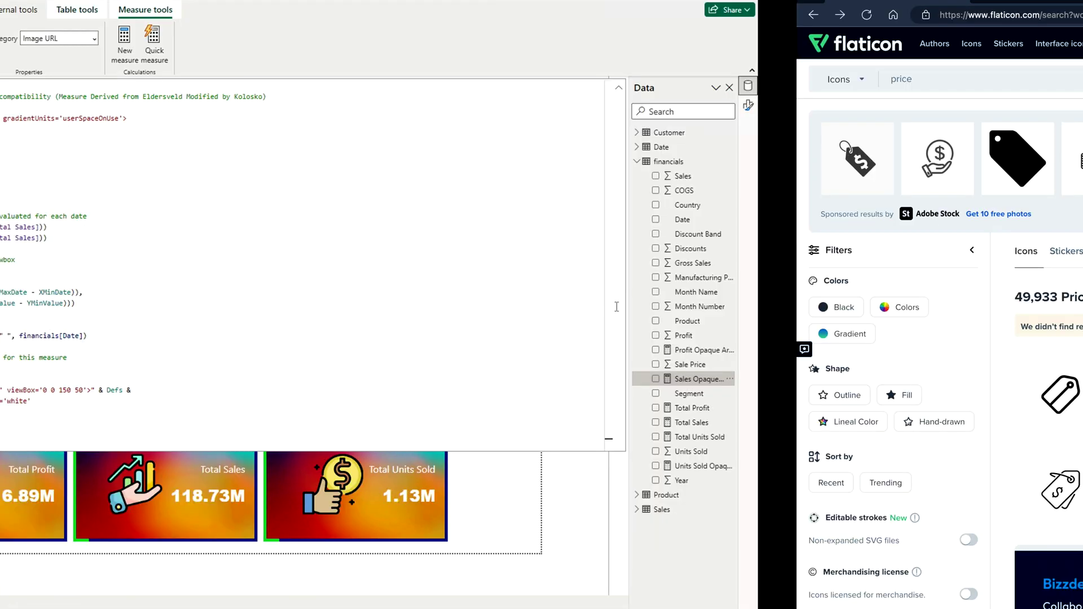
{"action": "left_click", "coordinate": [215, 3]}
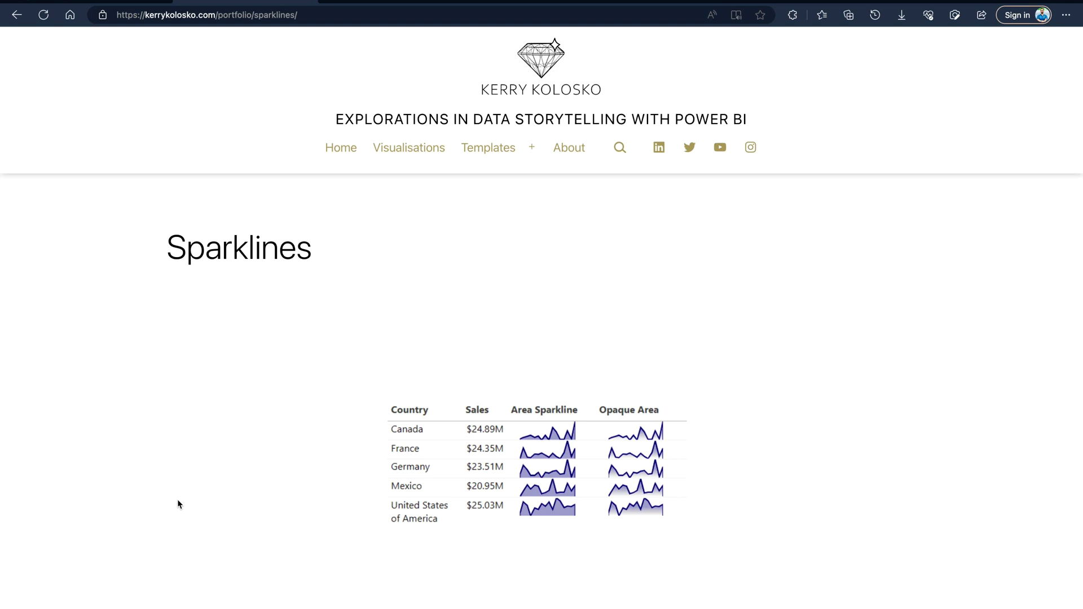
{"action": "scroll", "coordinate": [178, 504], "scroll_direction": "down", "scroll_amount": 10}
{"action": "scroll", "coordinate": [178, 504], "scroll_direction": "up", "scroll_amount": 6}
{"action": "scroll", "coordinate": [194, 473], "scroll_direction": "down", "scroll_amount": 10}
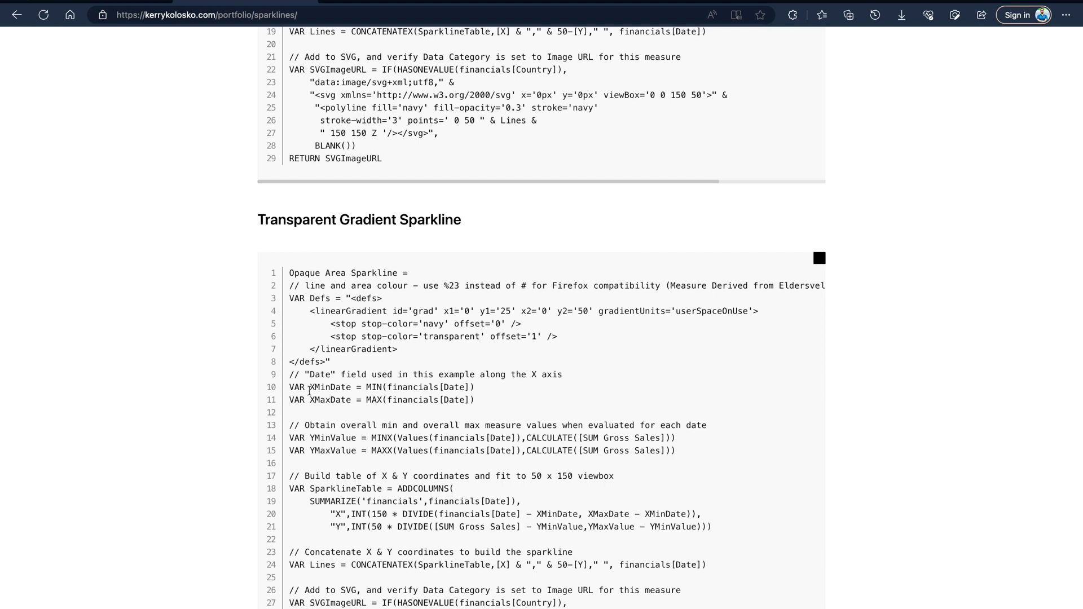
{"action": "scroll", "coordinate": [284, 430], "scroll_direction": "down", "scroll_amount": 3}
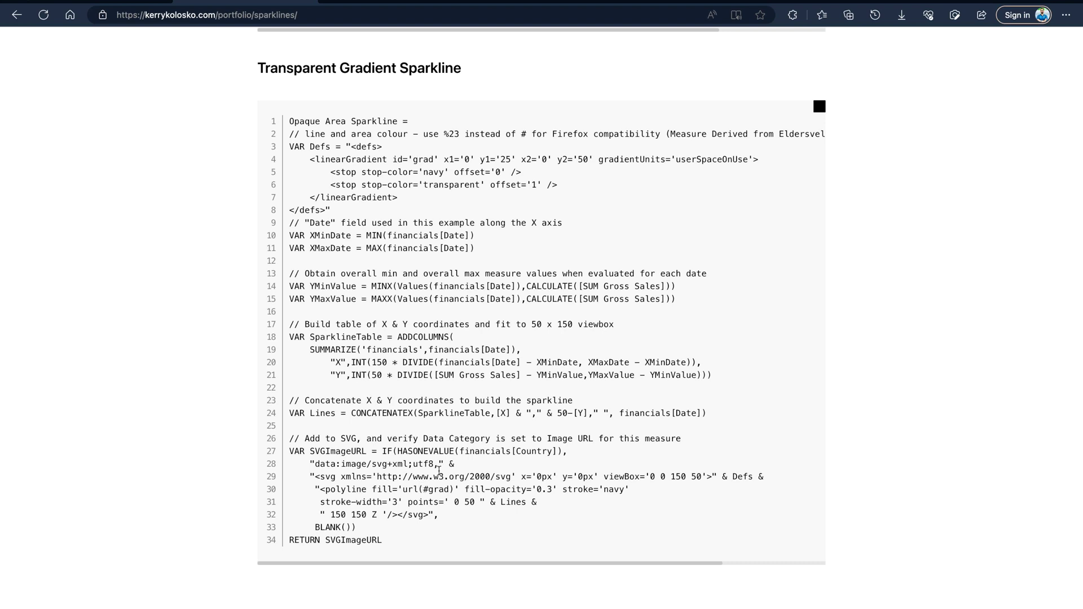
{"action": "left_click_drag", "start_coordinate": [564, 451], "coordinate": [381, 450]}
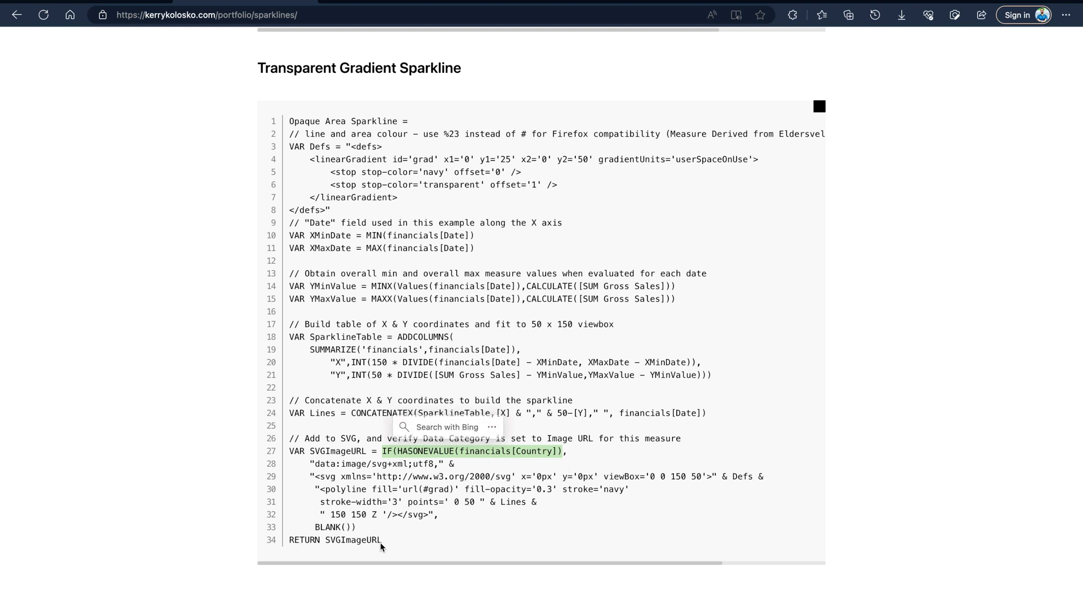
{"action": "mouse_move", "coordinate": [435, 515]}
{"action": "left_mouse_down"}
{"action": "mouse_move", "coordinate": [437, 535]}
{"action": "mouse_move", "coordinate": [429, 529]}
{"action": "left_mouse_up"}
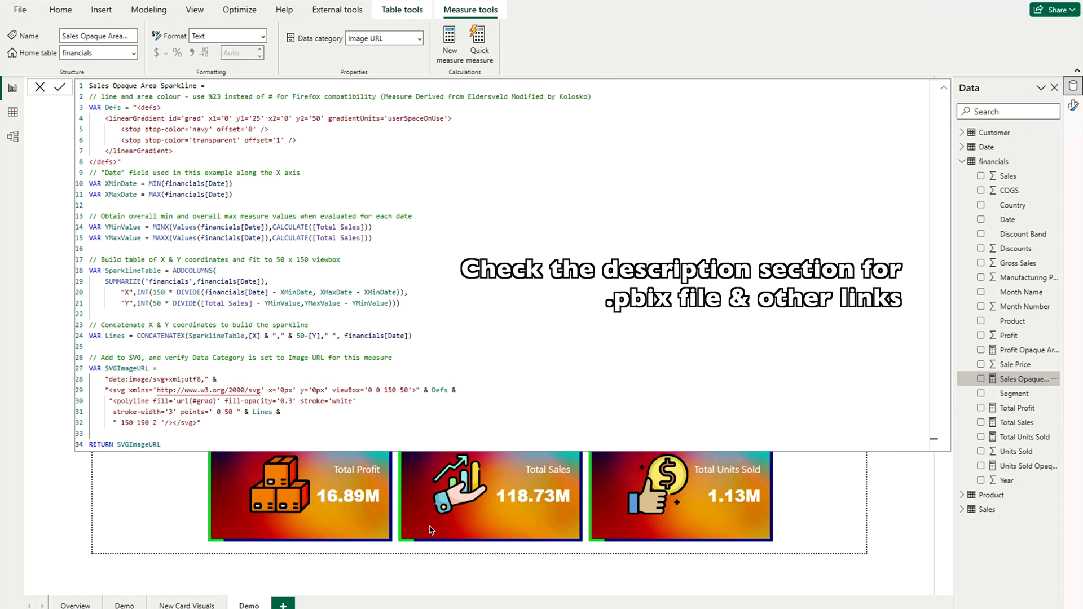
{"action": "left_click", "coordinate": [39, 88]}
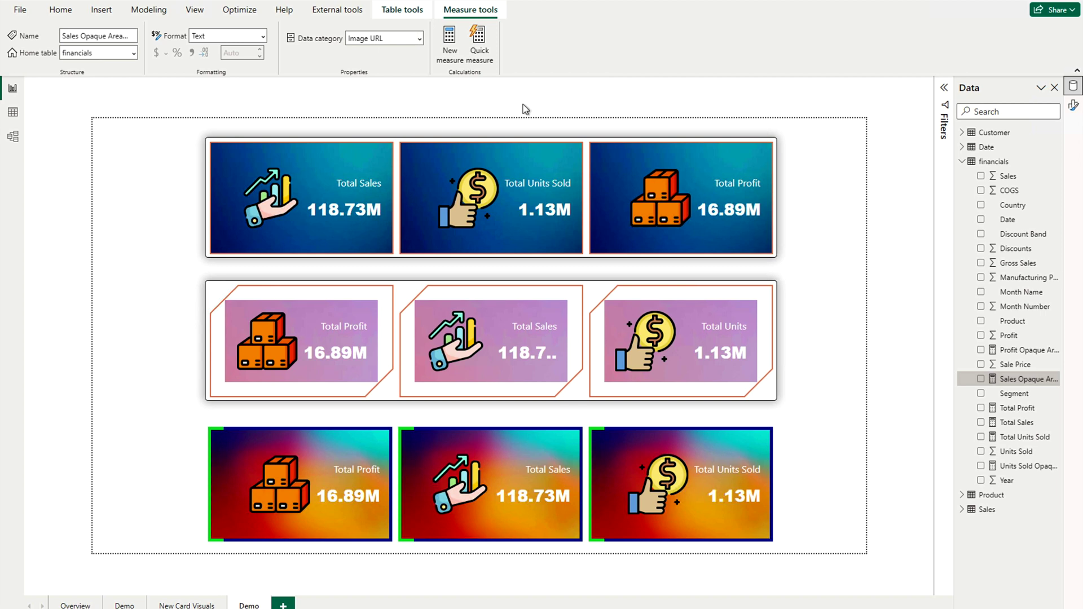
Change the image type of the Total Sales card in the top card visual to Image URL
{"action": "left_click", "coordinate": [484, 142]}
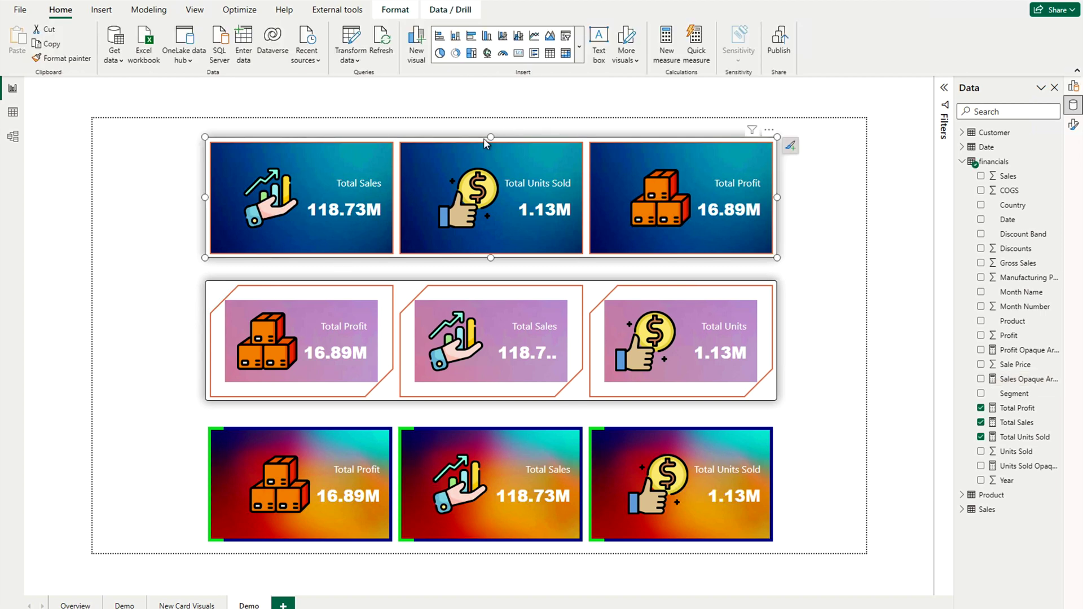
{"action": "left_click", "coordinate": [790, 146]}
{"action": "left_click", "coordinate": [827, 175]}
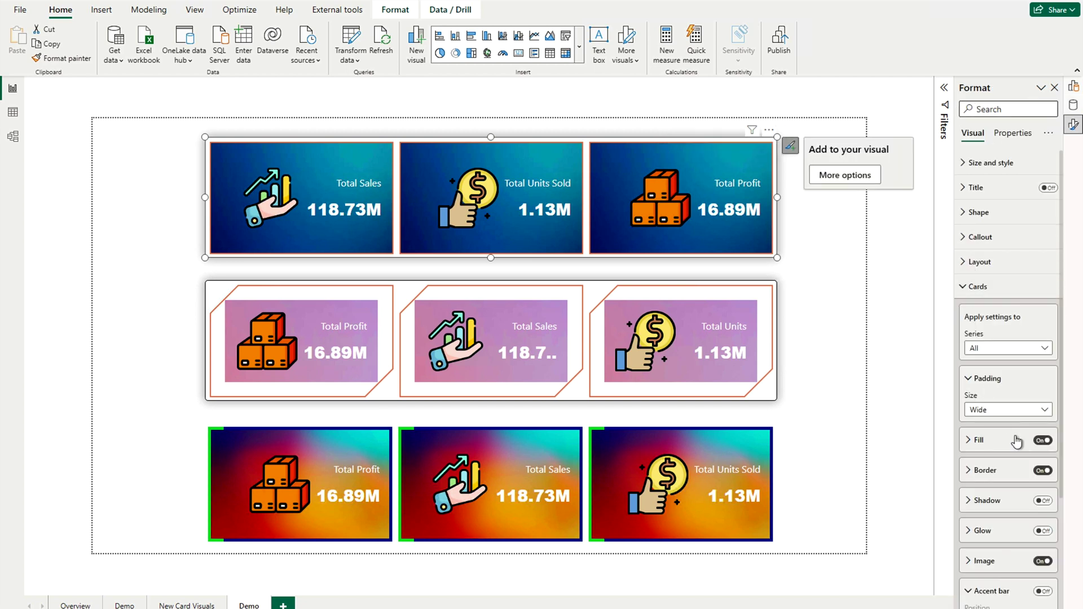
{"action": "left_click", "coordinate": [1000, 349]}
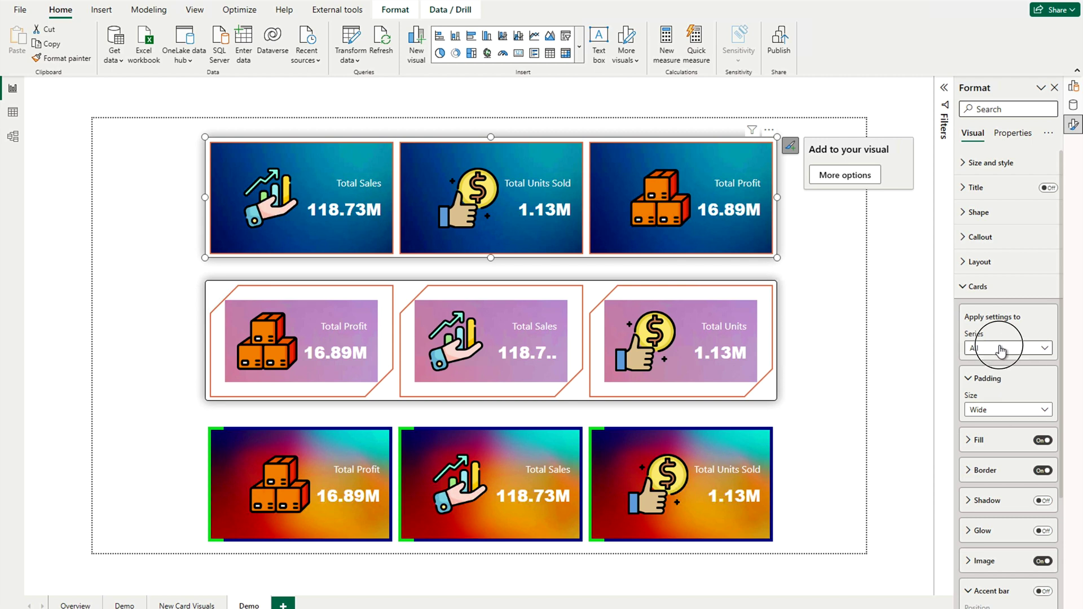
{"action": "left_click", "coordinate": [993, 377]}
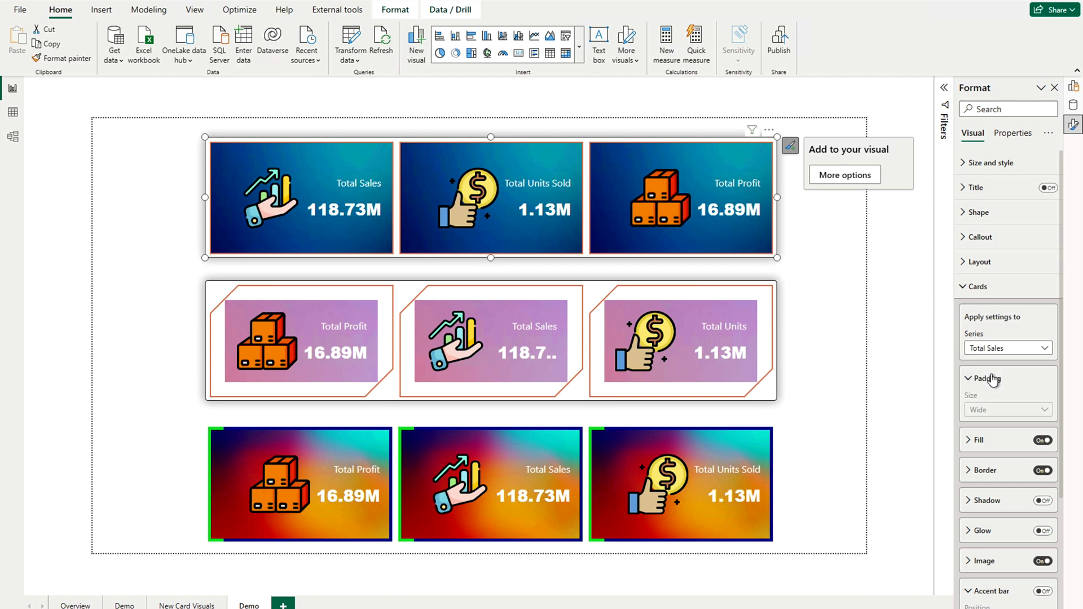
{"action": "scroll", "coordinate": [990, 496], "scroll_direction": "down", "scroll_amount": 2}
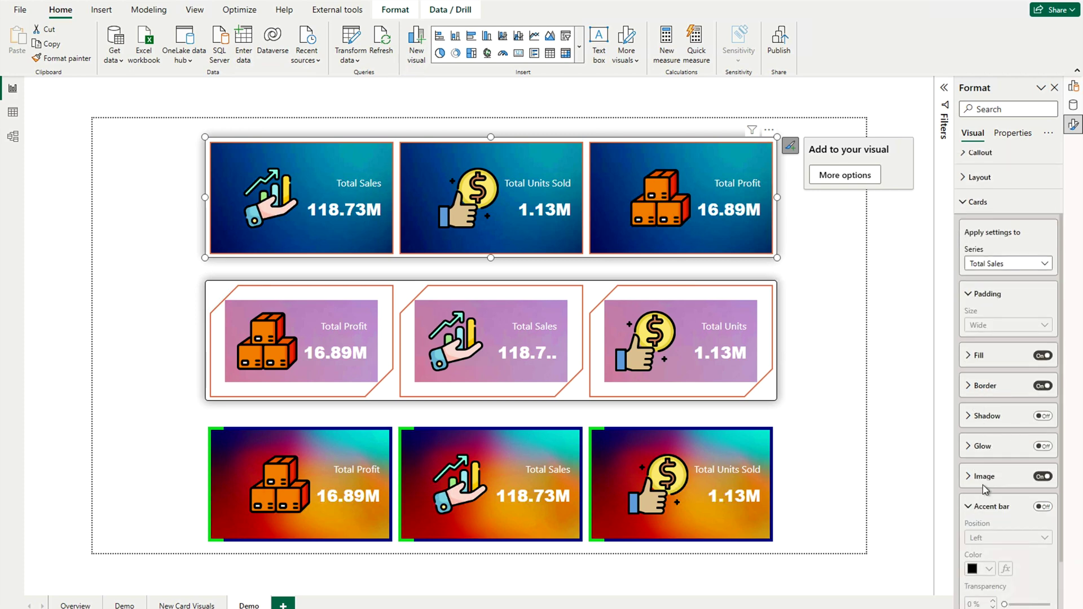
{"action": "left_click", "coordinate": [985, 477]}
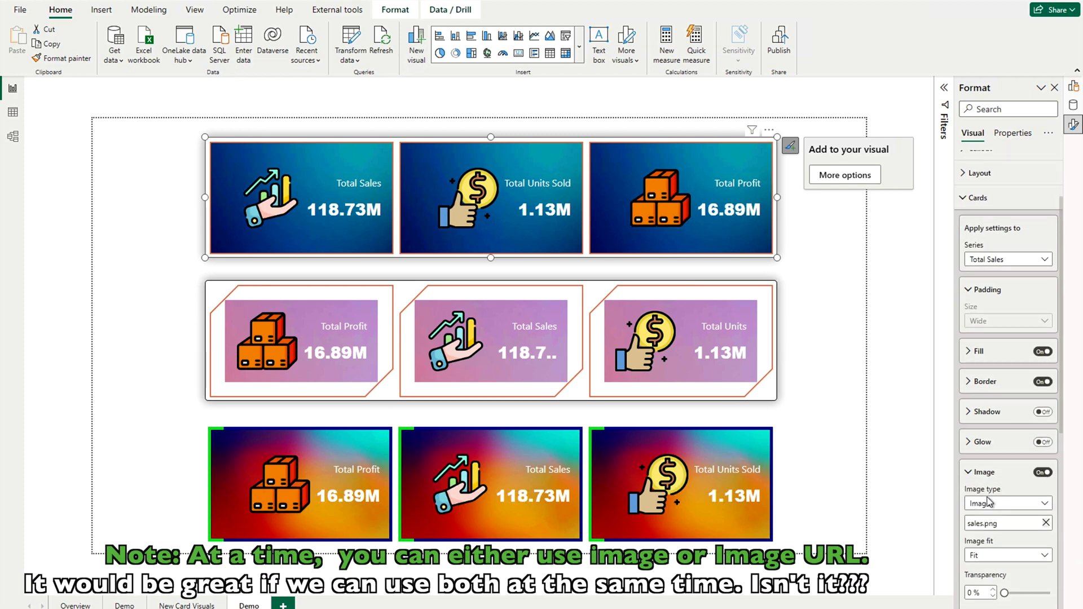
{"action": "scroll", "coordinate": [988, 501], "scroll_direction": "down", "scroll_amount": 2}
{"action": "left_click", "coordinate": [980, 449]}
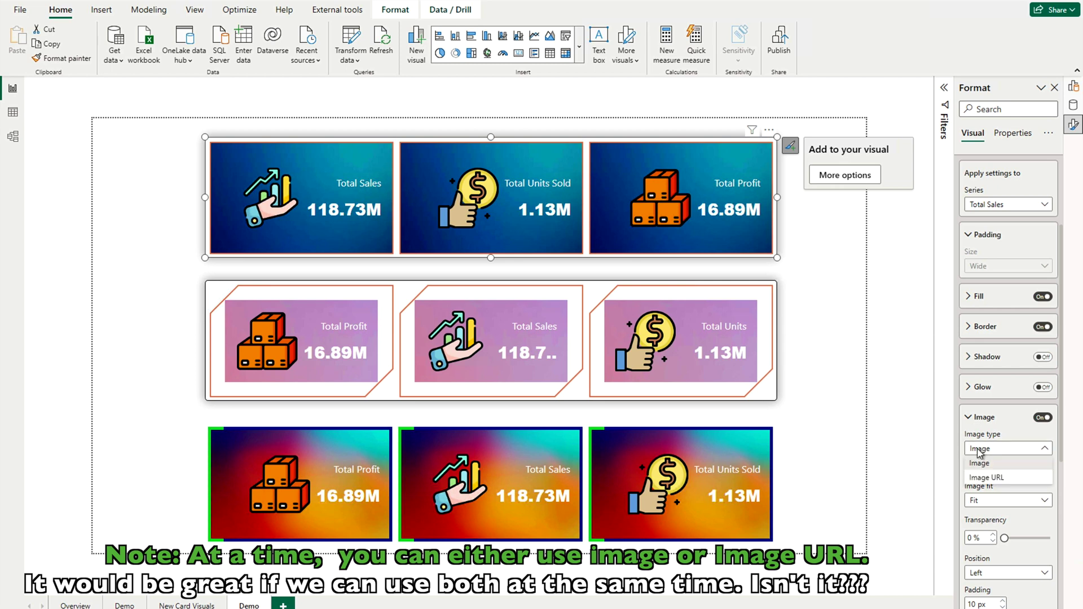
{"action": "left_click", "coordinate": [981, 478]}
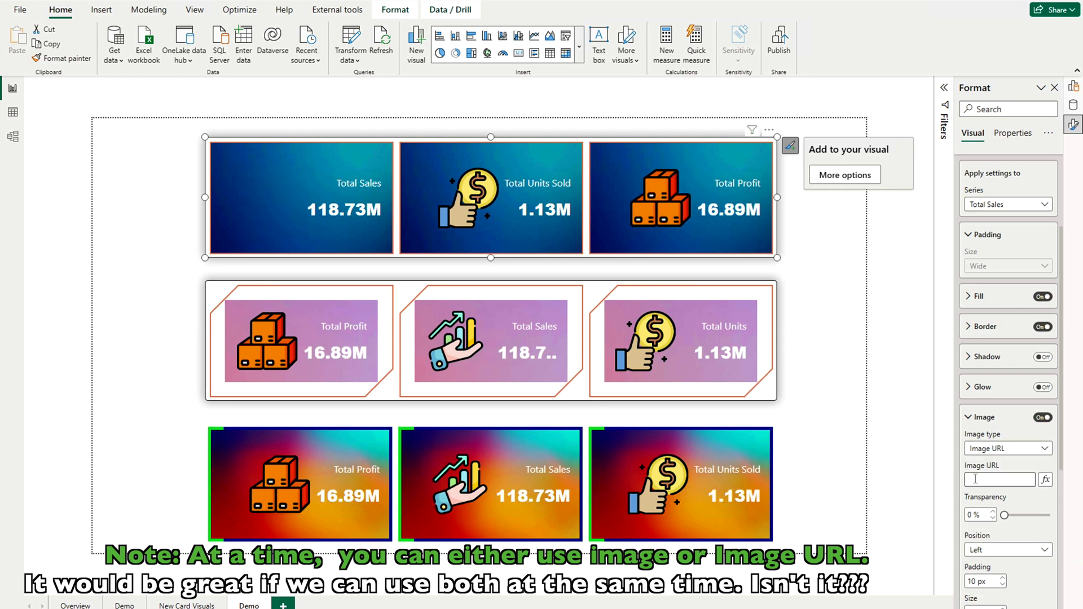
Base the Total Sales card's image URL on the field value of the Sales Opaque Area Sparkline measure
{"action": "left_click", "coordinate": [1046, 480]}
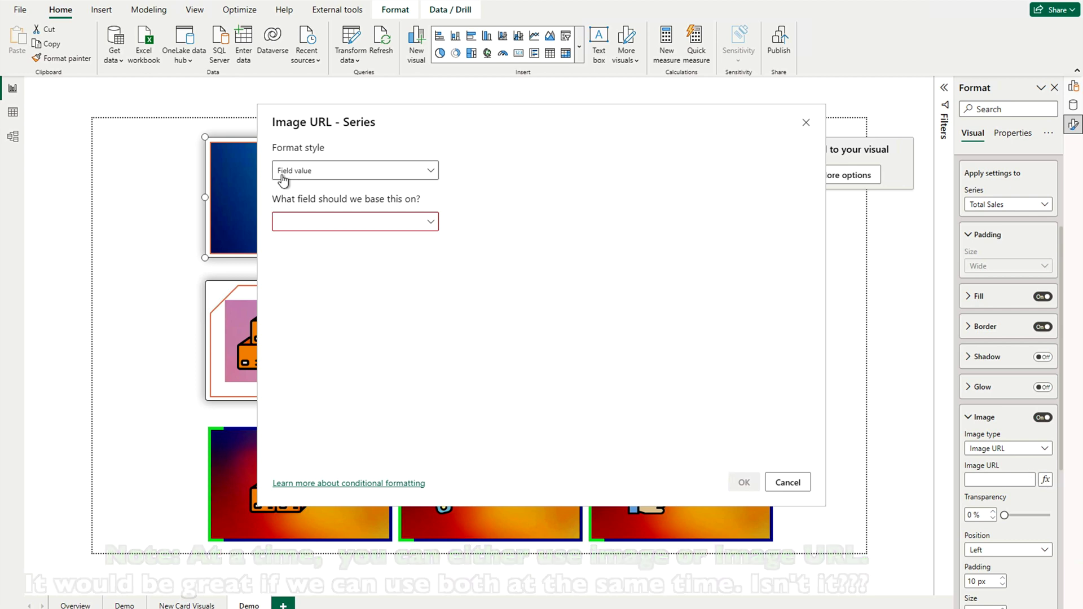
{"action": "left_click", "coordinate": [306, 226]}
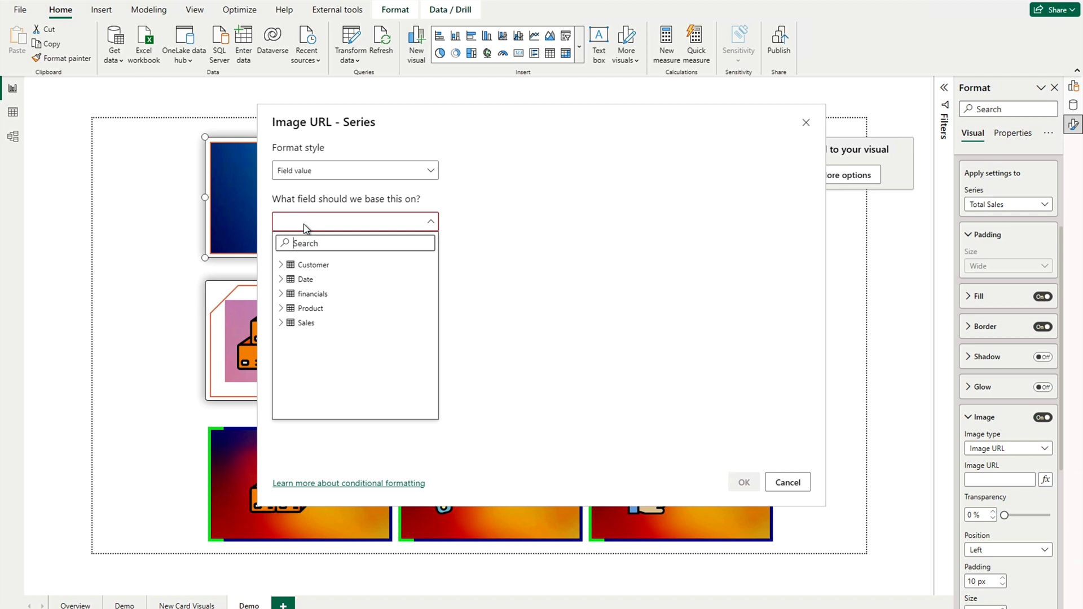
{"action": "type", "text": "sal"}
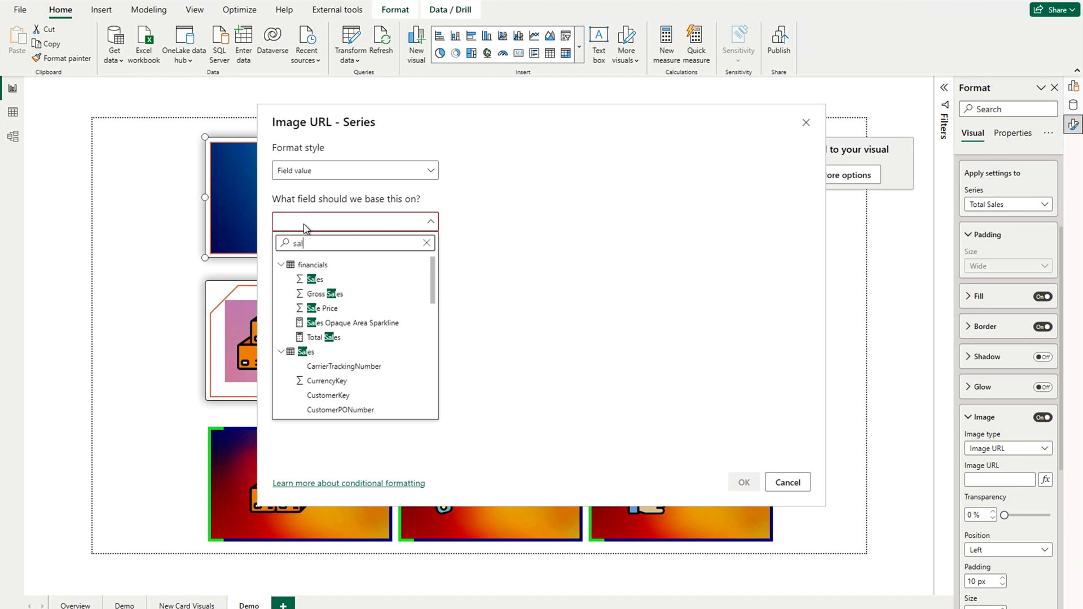
{"action": "left_click", "coordinate": [307, 322]}
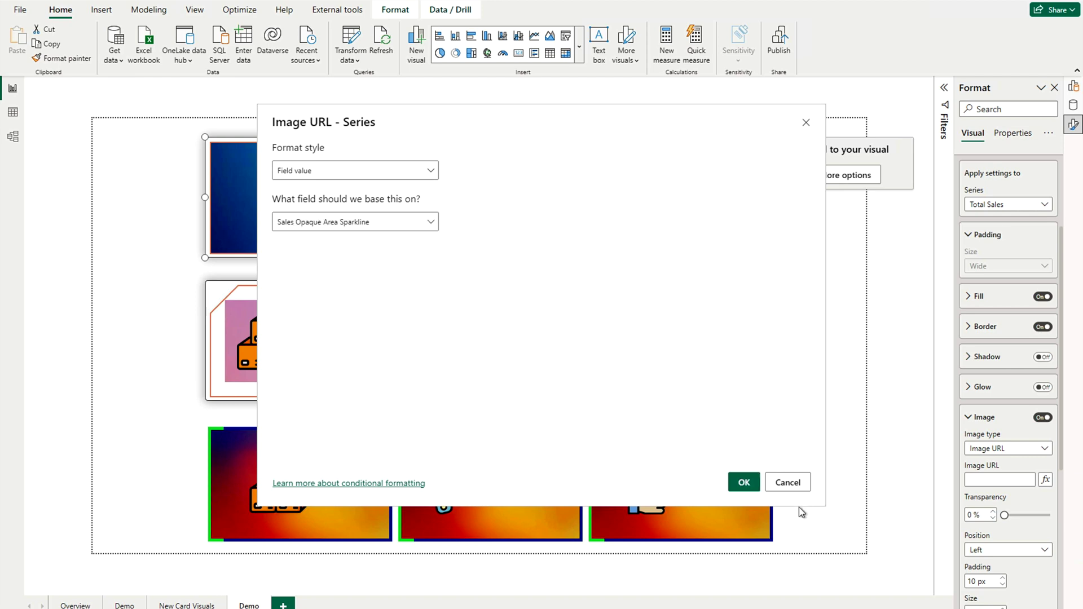
{"action": "left_click", "coordinate": [739, 485]}
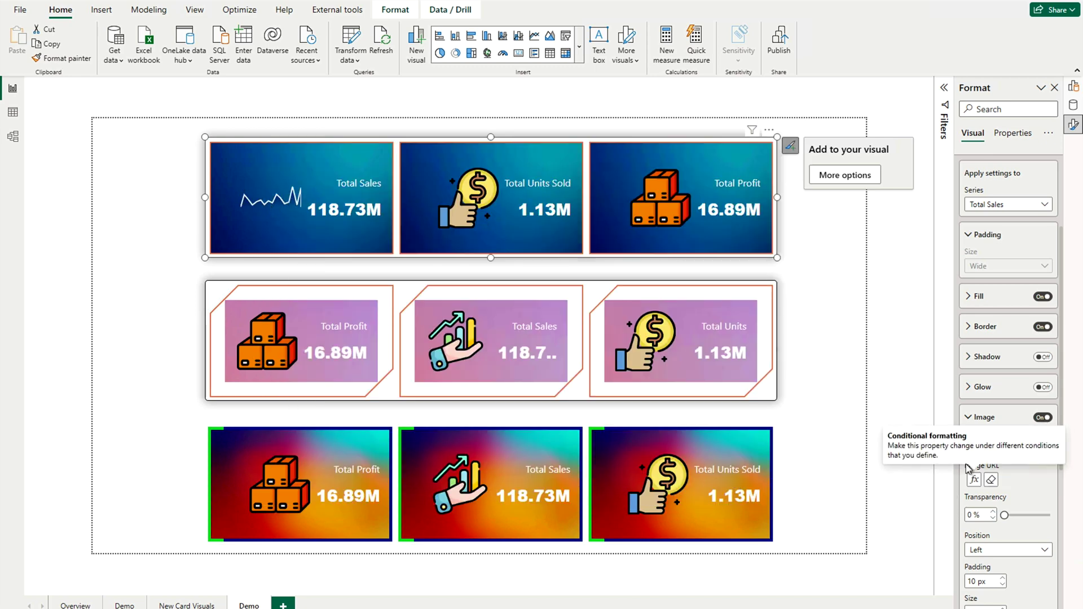
Set the Total Sales card's sparkline image size to 200 px and its position to Bottom
{"action": "scroll", "coordinate": [1041, 539], "scroll_direction": "down", "scroll_amount": 2}
{"action": "double_click", "coordinate": [975, 569]}
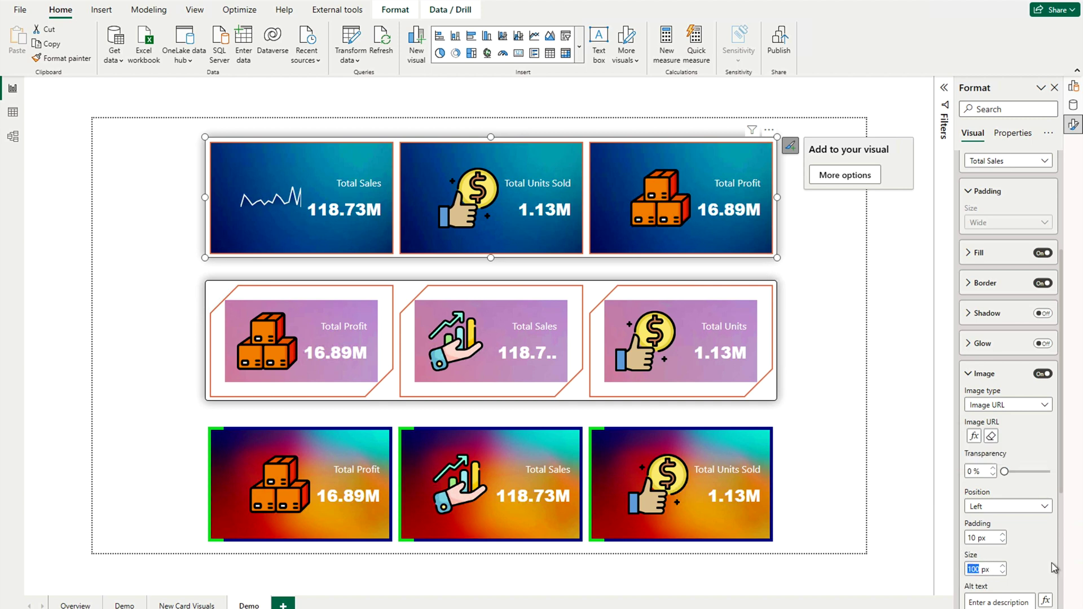
{"action": "type", "text": "200"}
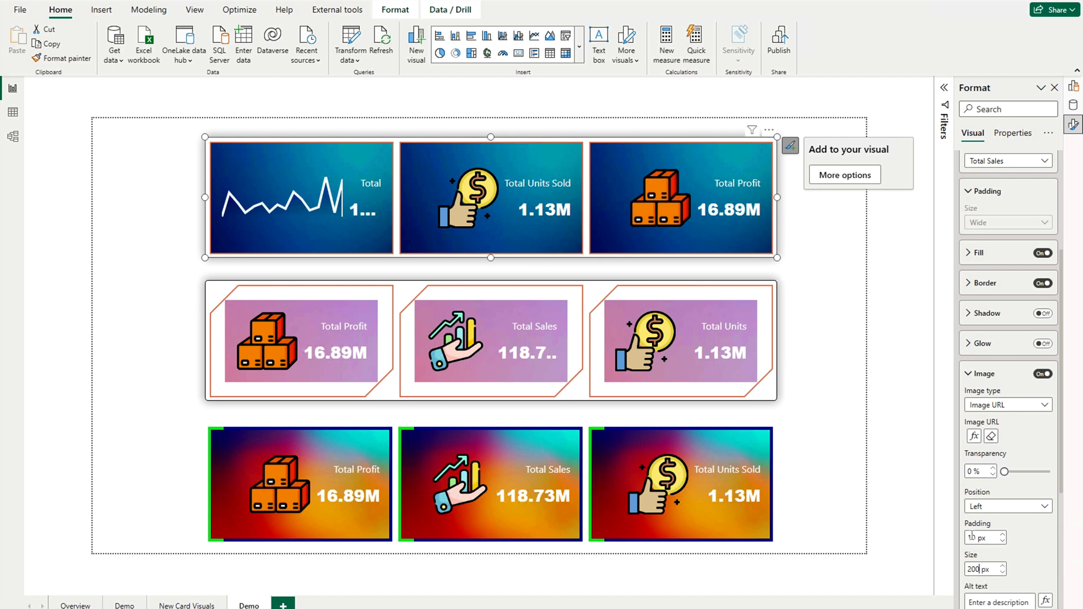
{"action": "scroll", "coordinate": [1033, 550], "scroll_direction": "down", "scroll_amount": 2}
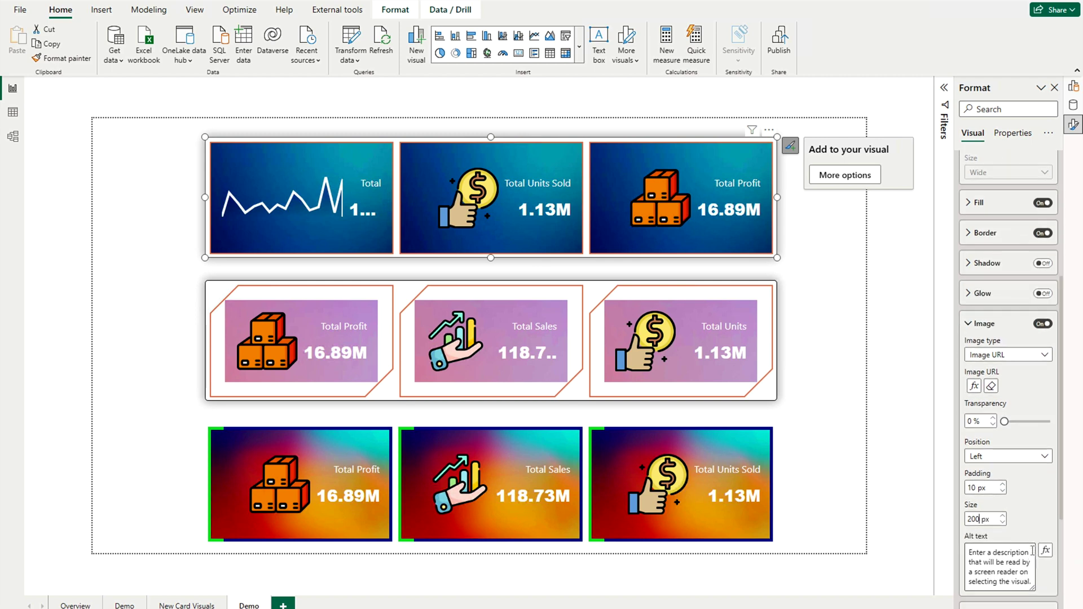
{"action": "left_click", "coordinate": [1027, 456]}
{"action": "left_click", "coordinate": [992, 499]}
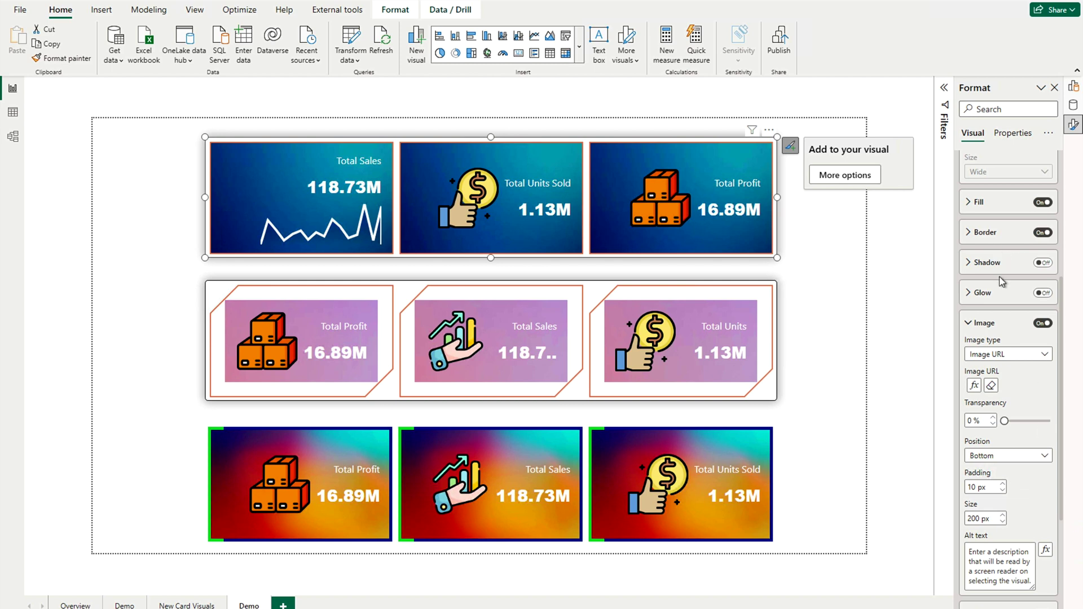
Set the Total Profit card's sparkline image position to Bottom and its size to 200 px, and deselect the visual
{"action": "left_click", "coordinate": [1046, 438]}
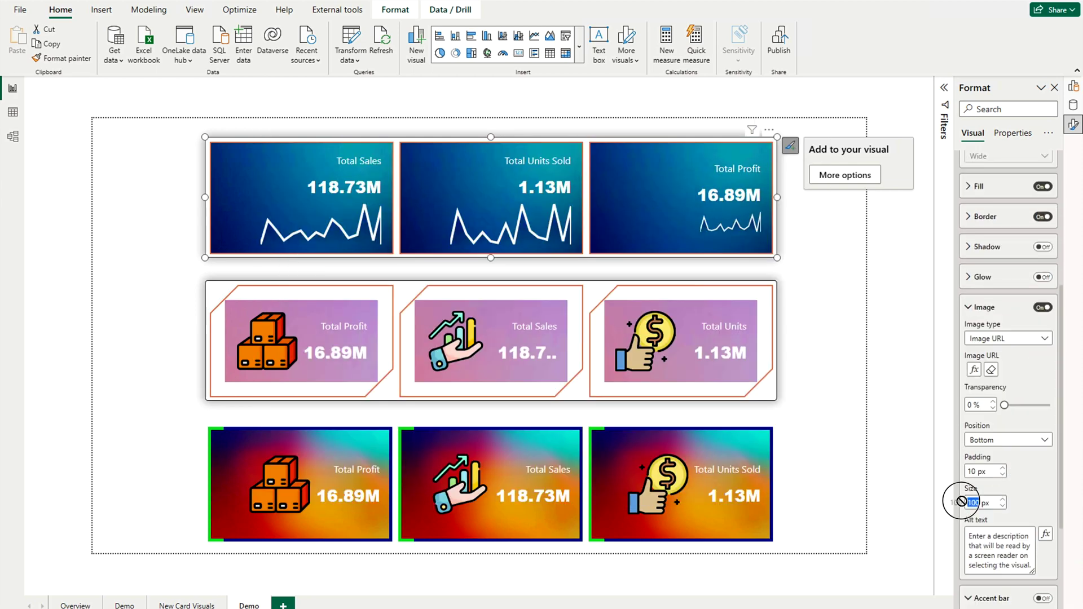
{"action": "type", "text": "200"}
{"action": "key", "text": "Return"}
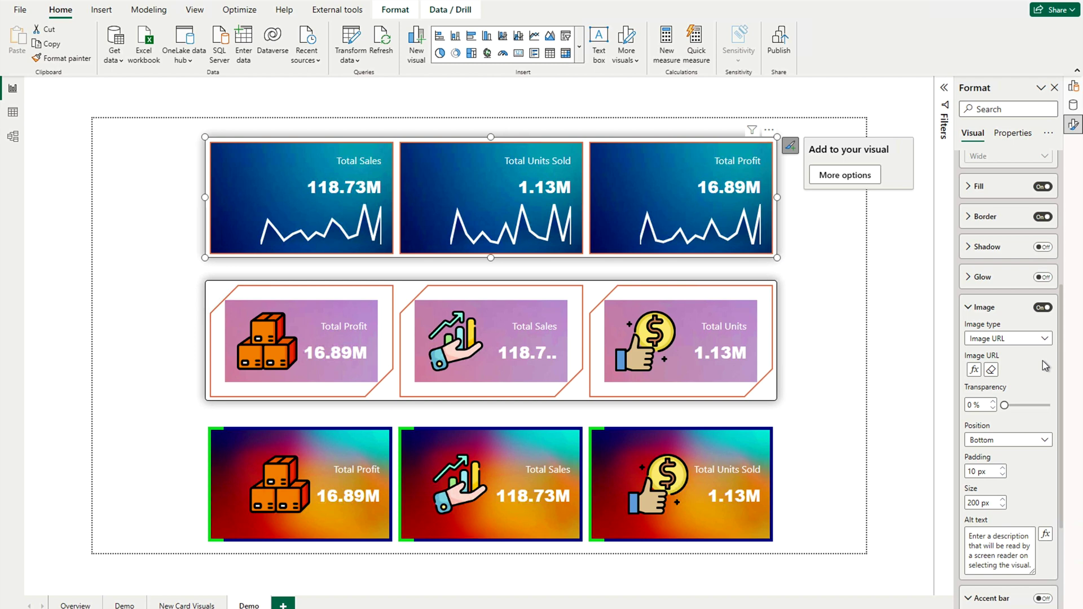
{"action": "left_click", "coordinate": [808, 284]}
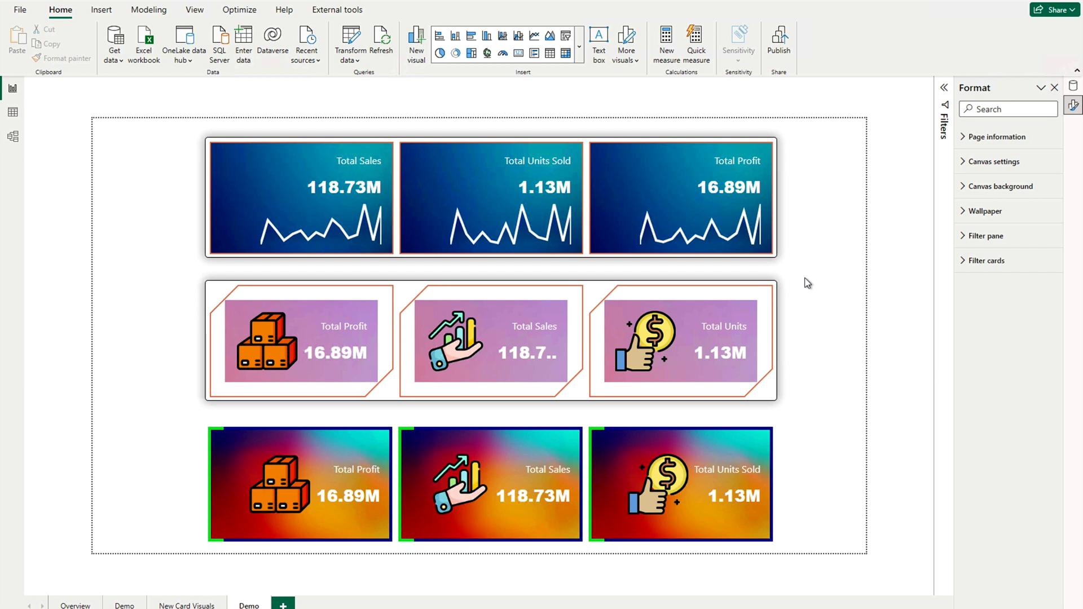